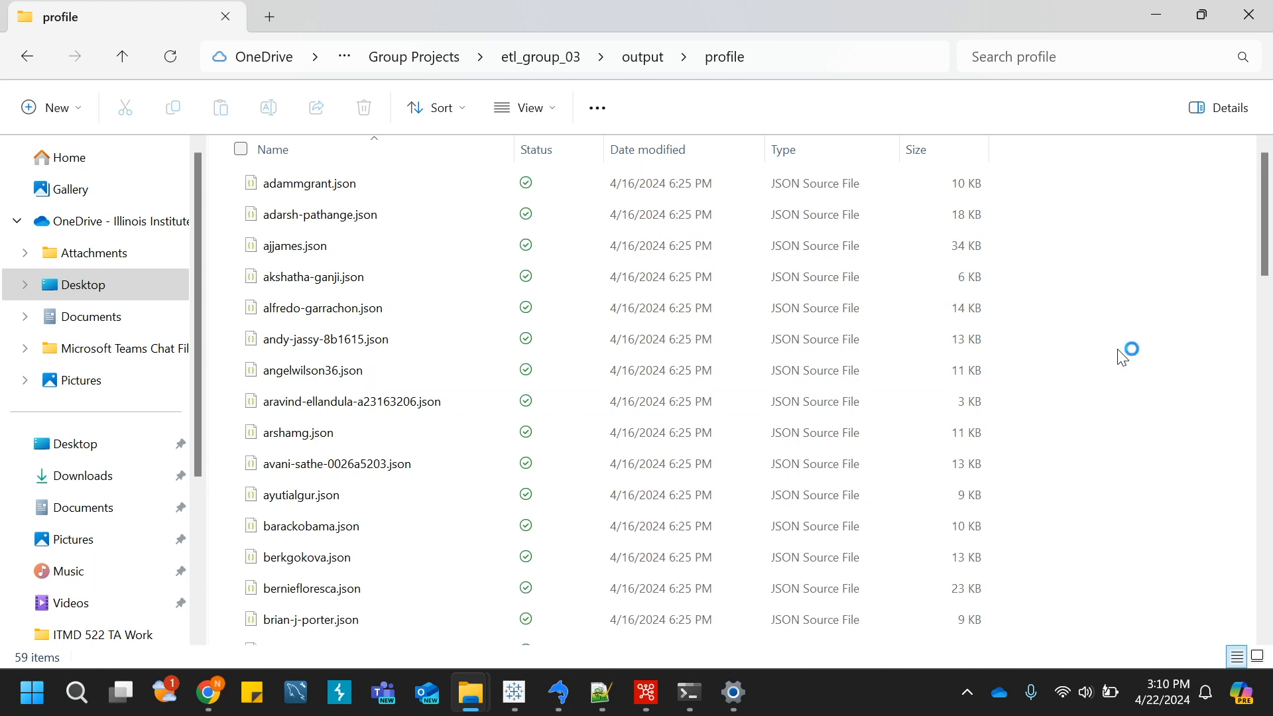
# Review the sample LinkedIn profile JSON file in Notepad++, from the demographic fields down to the experiences array
pyautogui.click(506, 698)
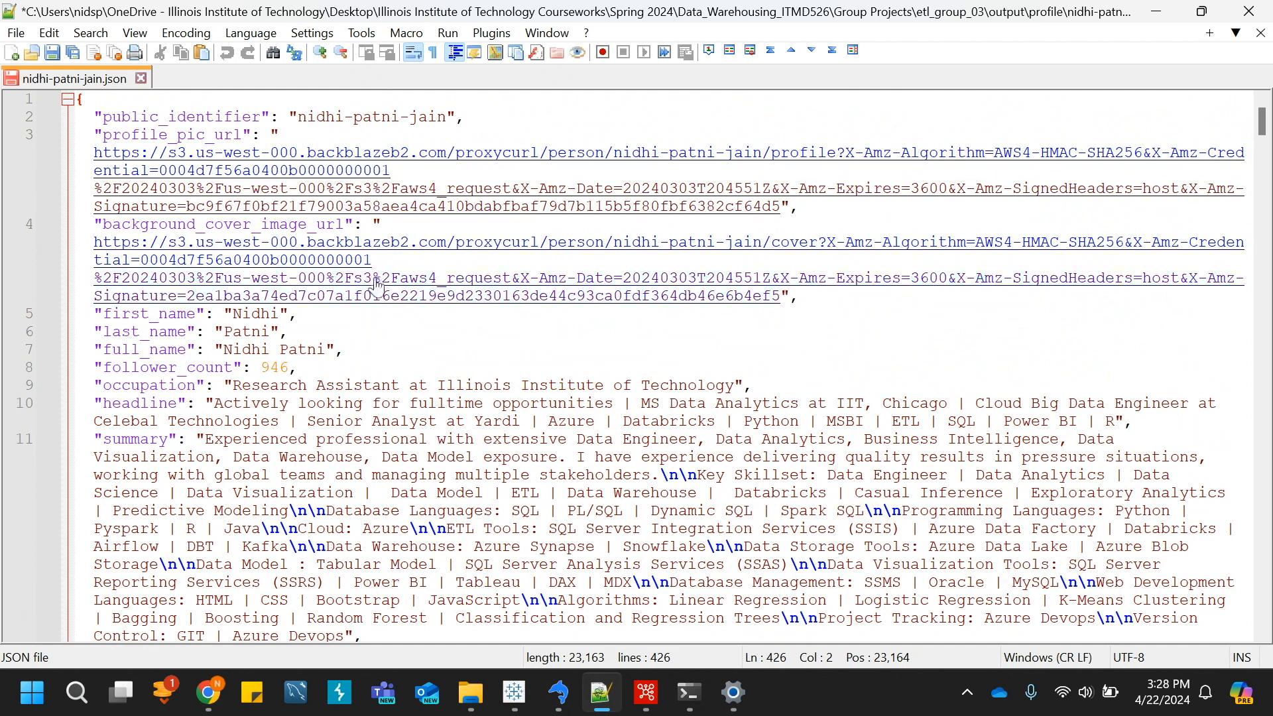
pyautogui.scroll(-1, 377, 286)
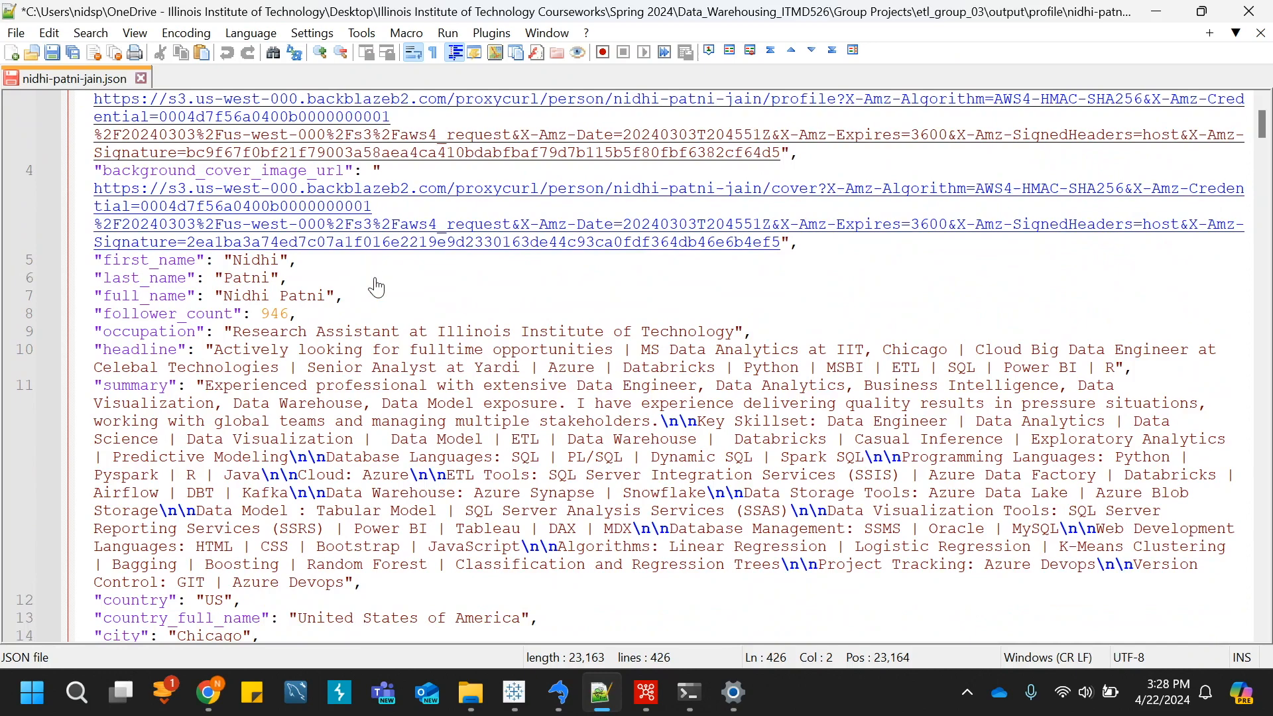
pyautogui.scroll(1, 377, 287)
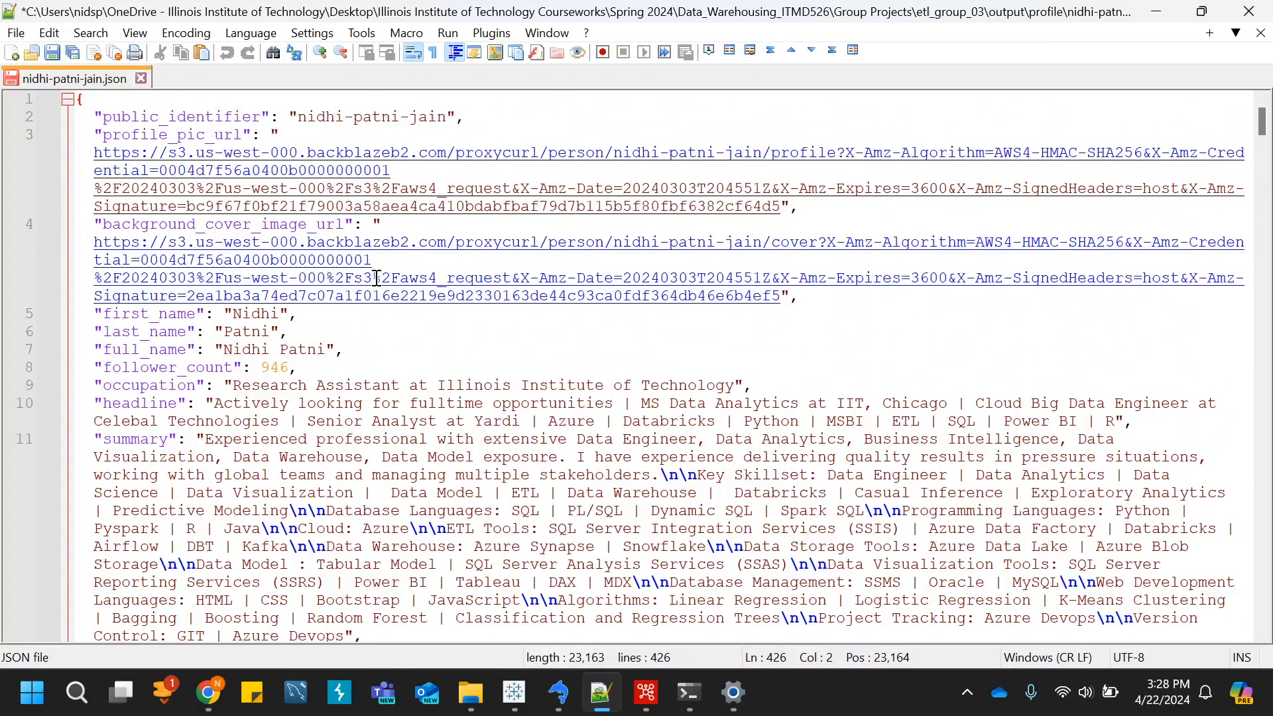
pyautogui.scroll(-10, 455, 332)
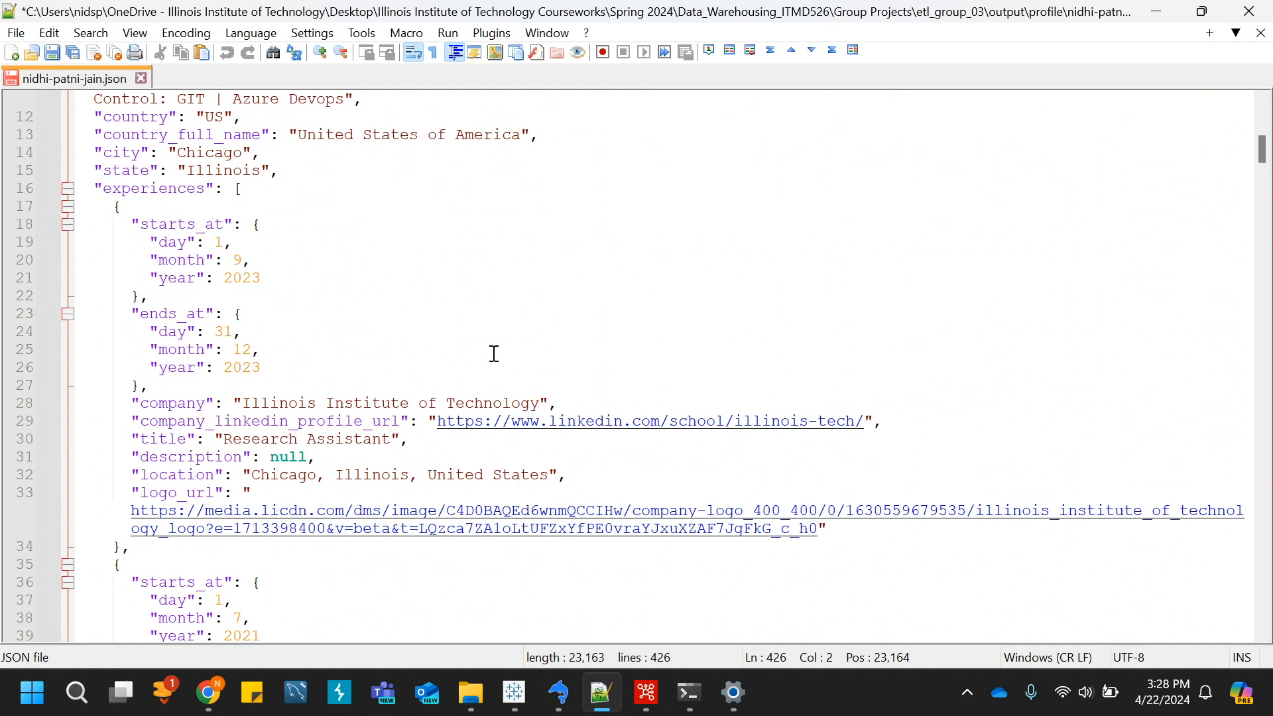
# Switch to SQLyog and review the CREATE TABLE statements for demographic, experience and education in dump_group_03.sql
pyautogui.click(564, 698)
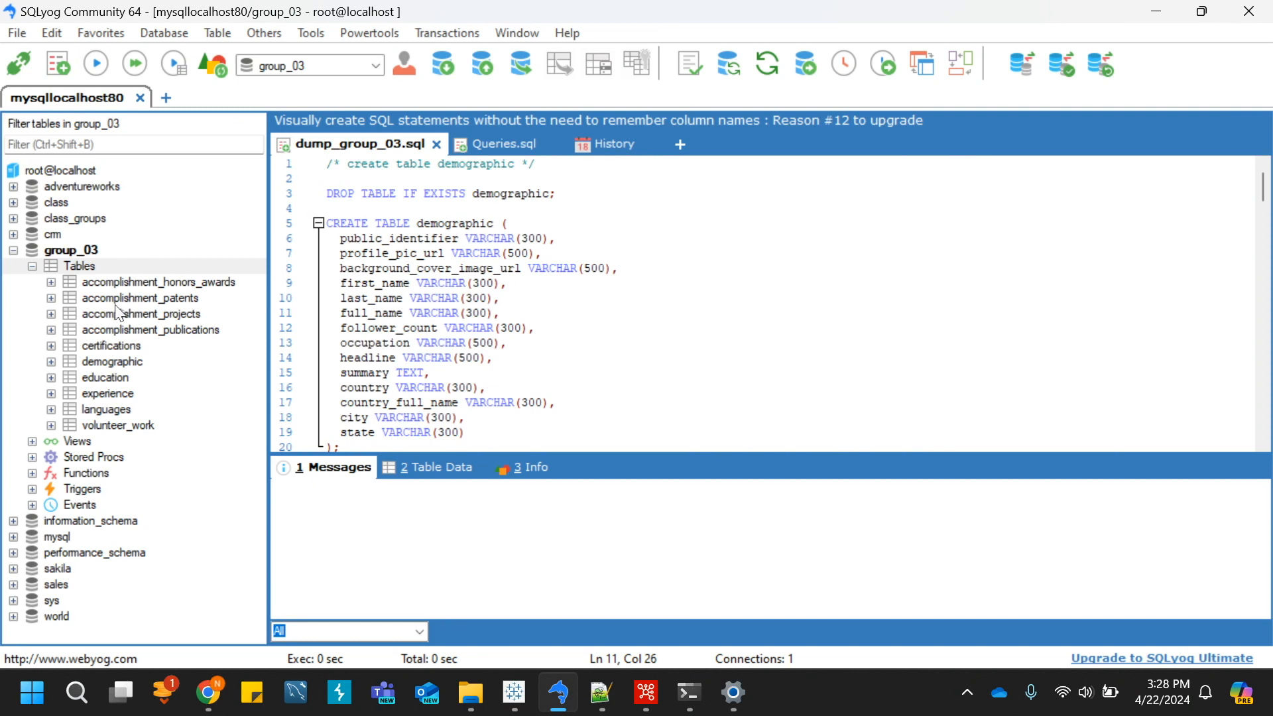
pyautogui.scroll(-4, 566, 286)
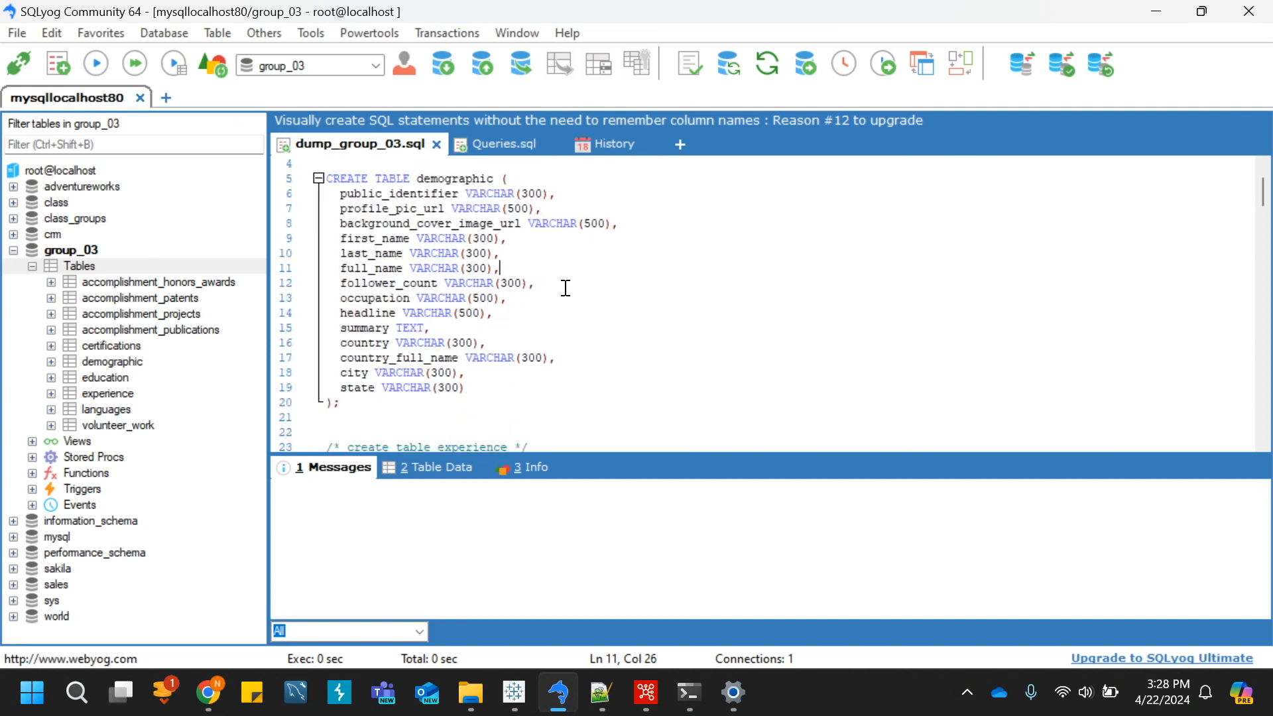
pyautogui.scroll(-5, 565, 285)
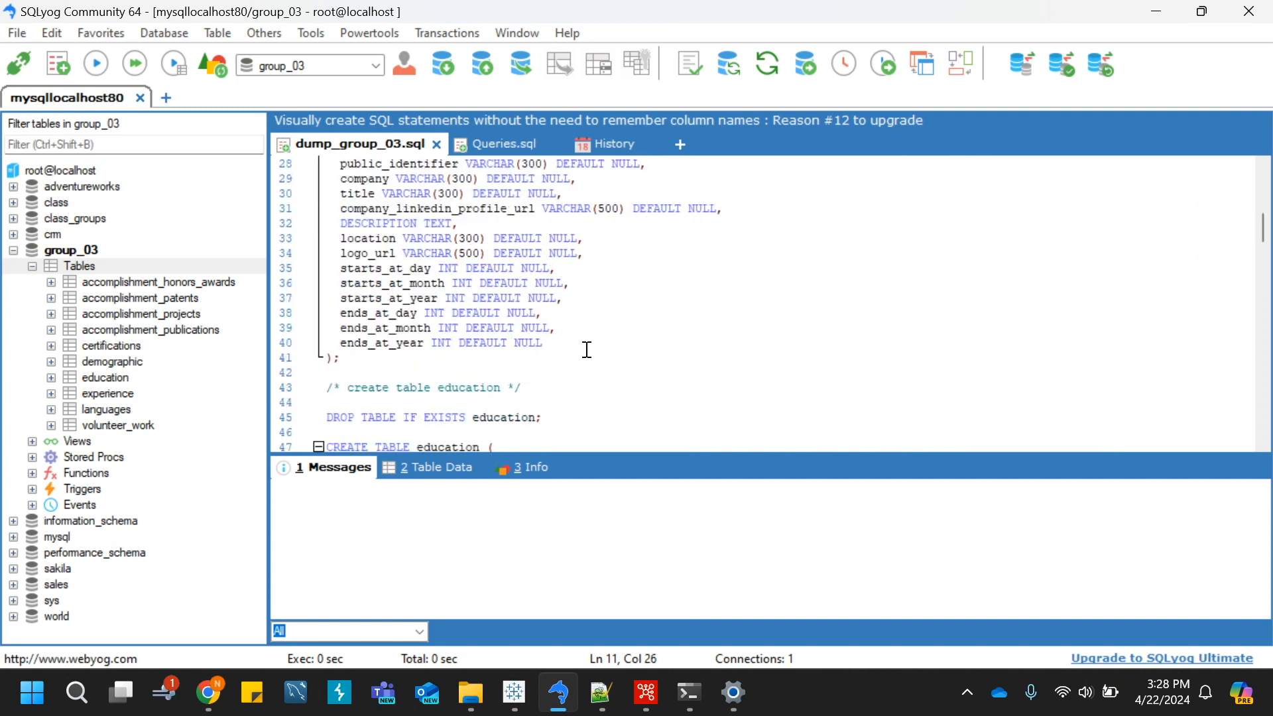
pyautogui.scroll(-3, 586, 349)
pyautogui.scroll(-4, 587, 349)
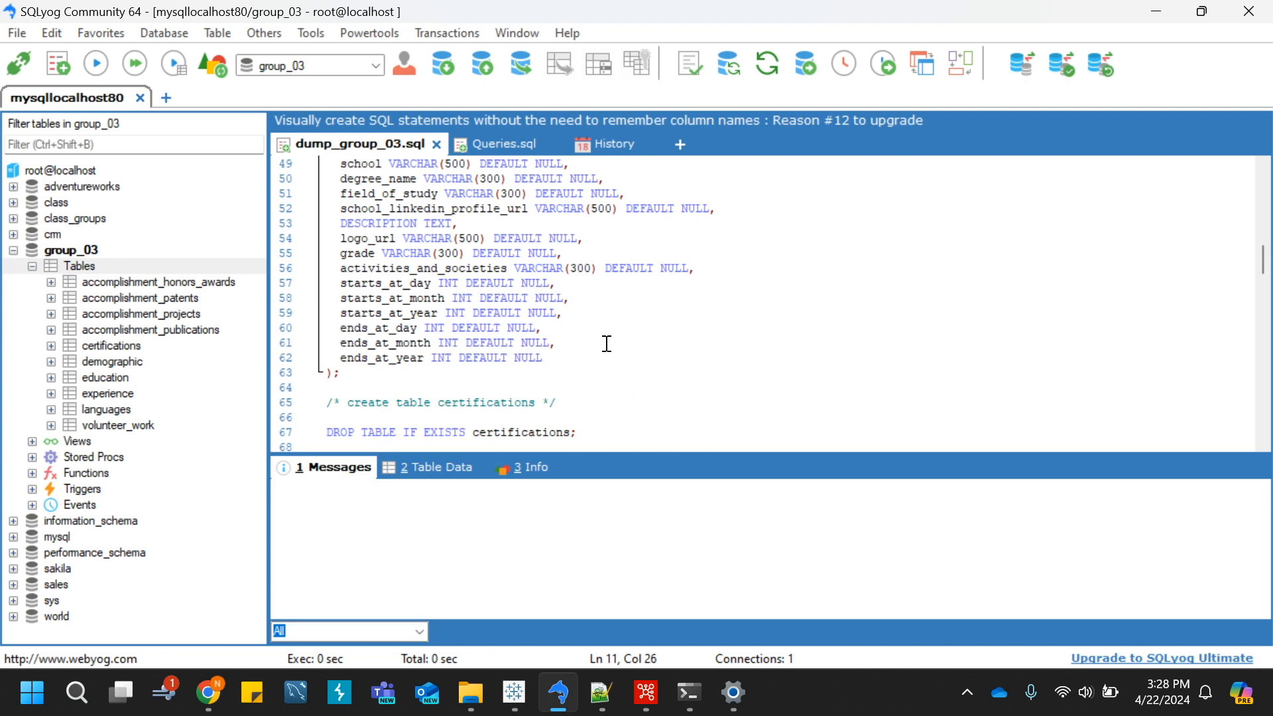
pyautogui.scroll(2, 607, 344)
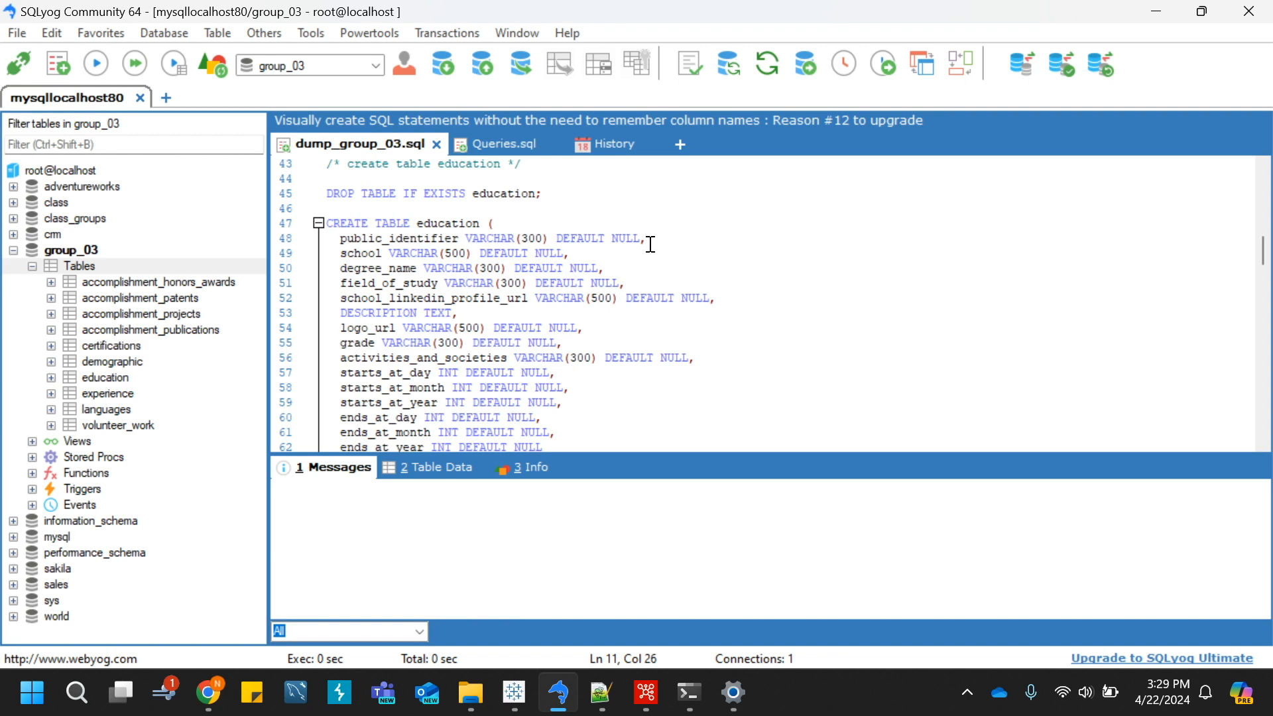
pyautogui.scroll(7, 652, 245)
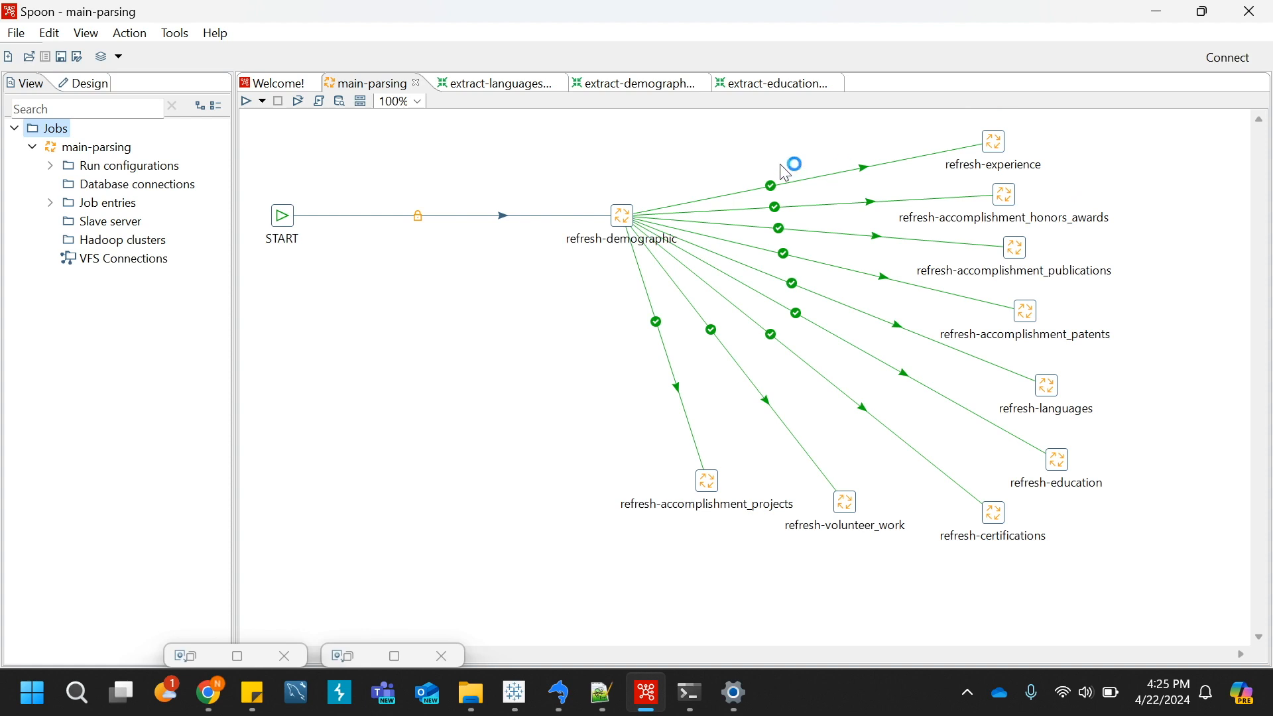
# In Spoon's extract-demographic transformation, open the sample-linkedin-person-profile step and check its source folder etl_group_03/output/profile in File Explorer
pyautogui.click(647, 85)
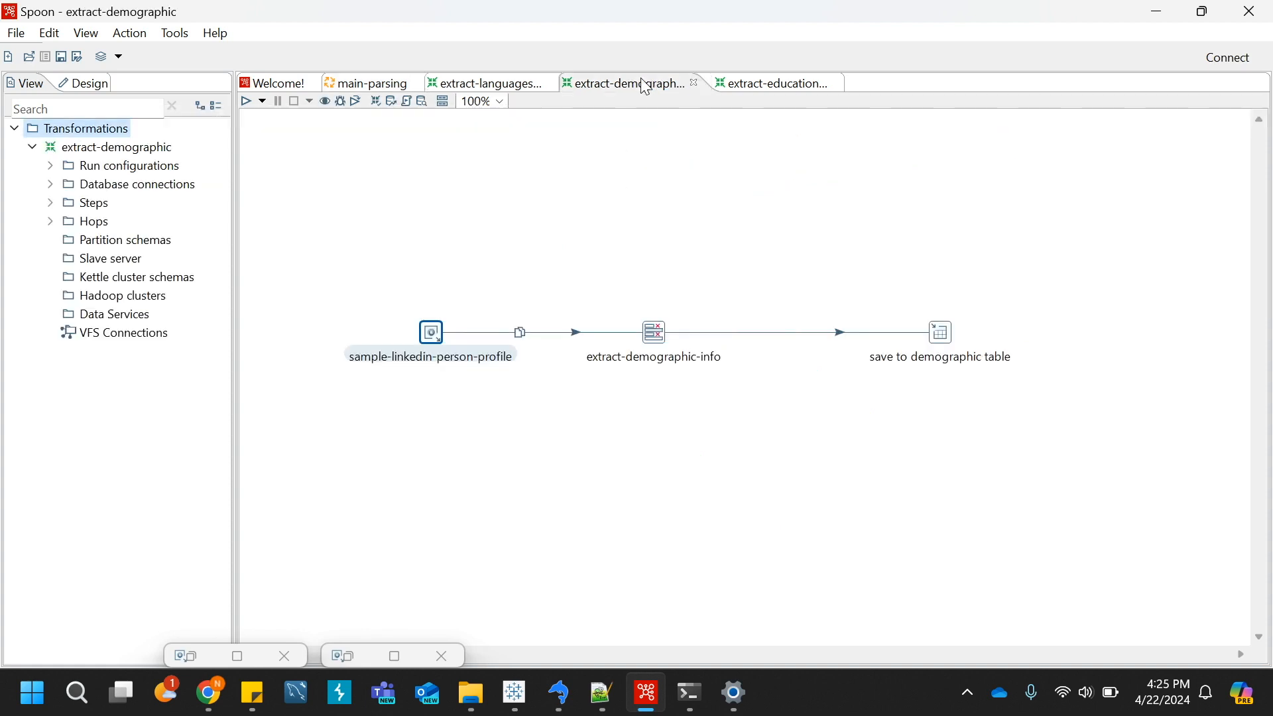
pyautogui.doubleClick(434, 333)
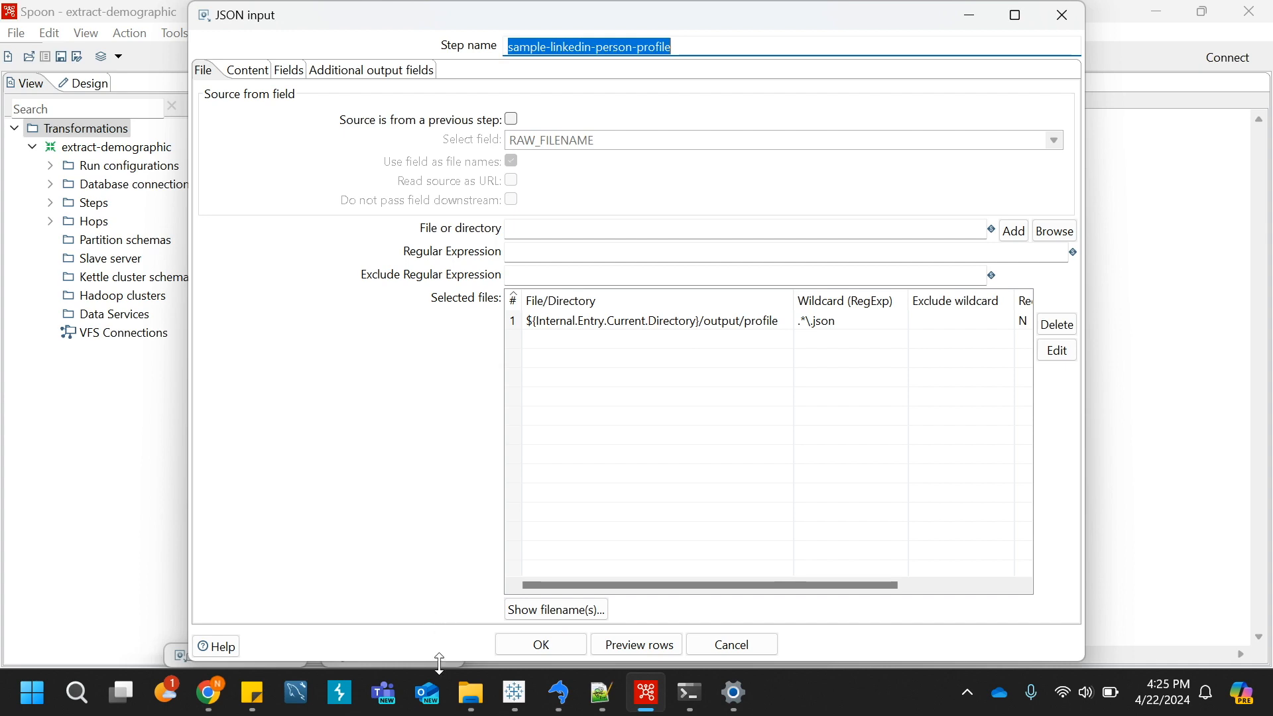
pyautogui.moveTo(472, 697)
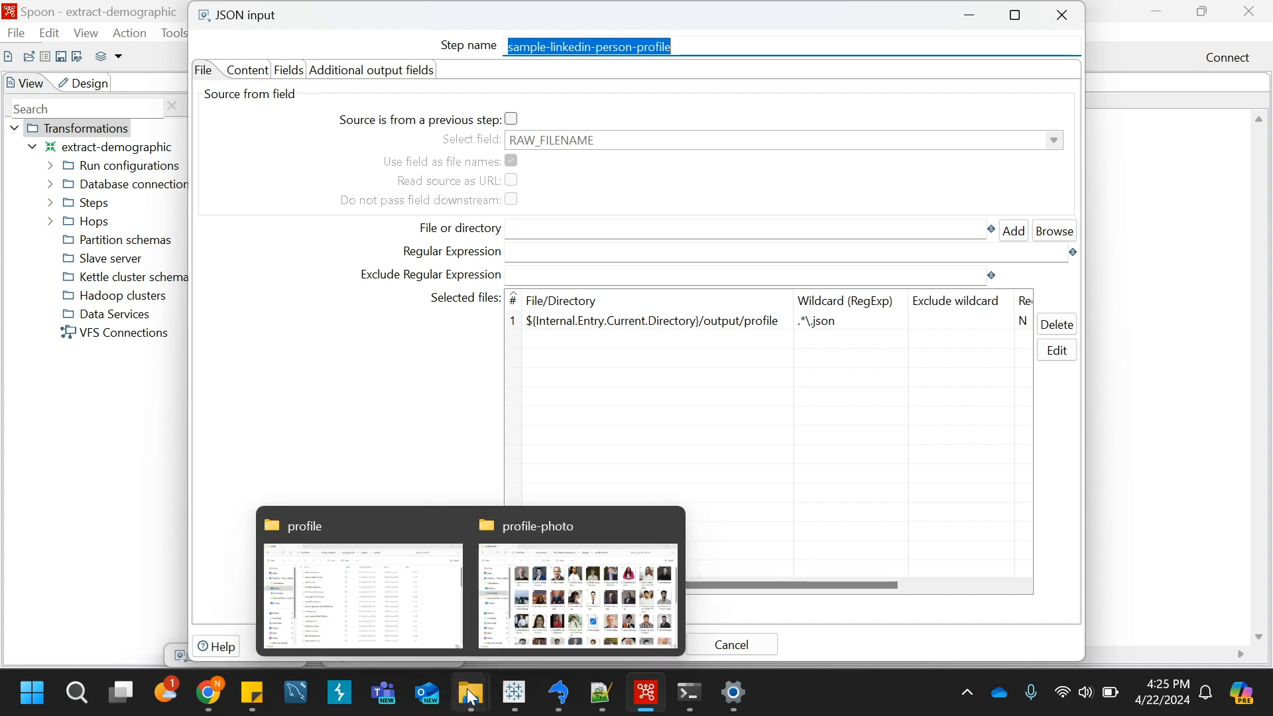
pyautogui.click(412, 594)
pyautogui.click(528, 58)
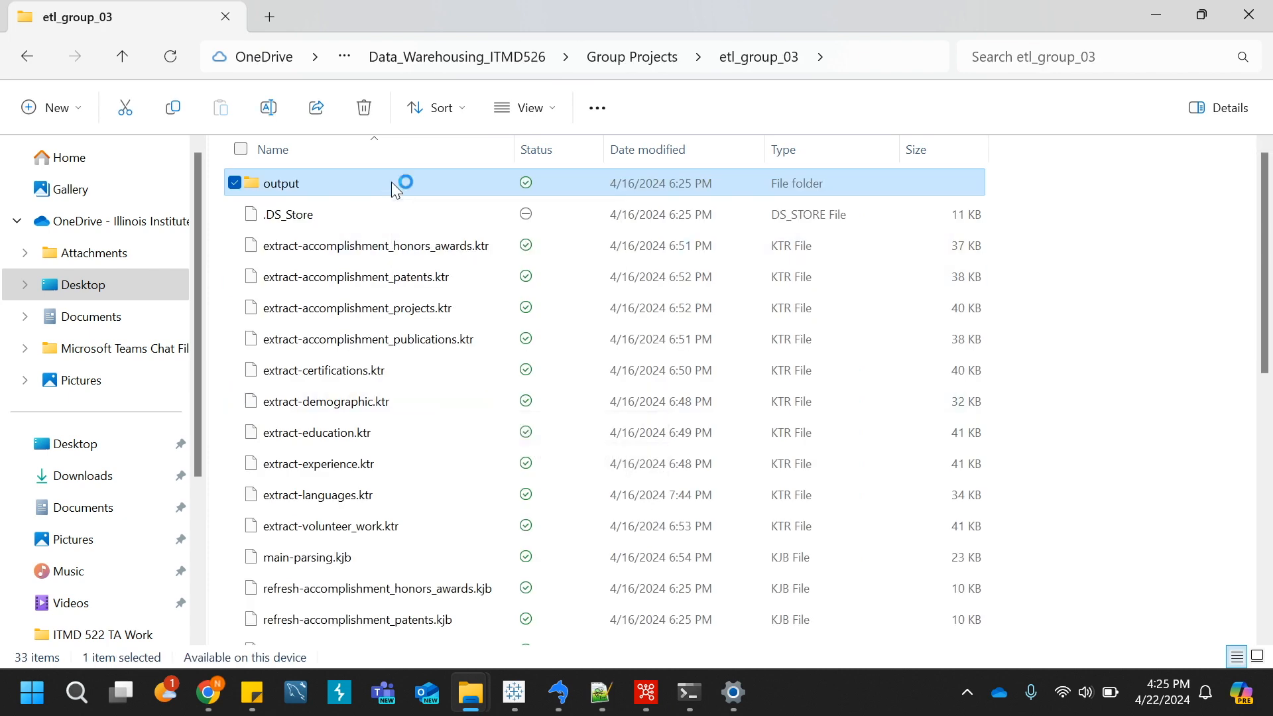
pyautogui.doubleClick(356, 187)
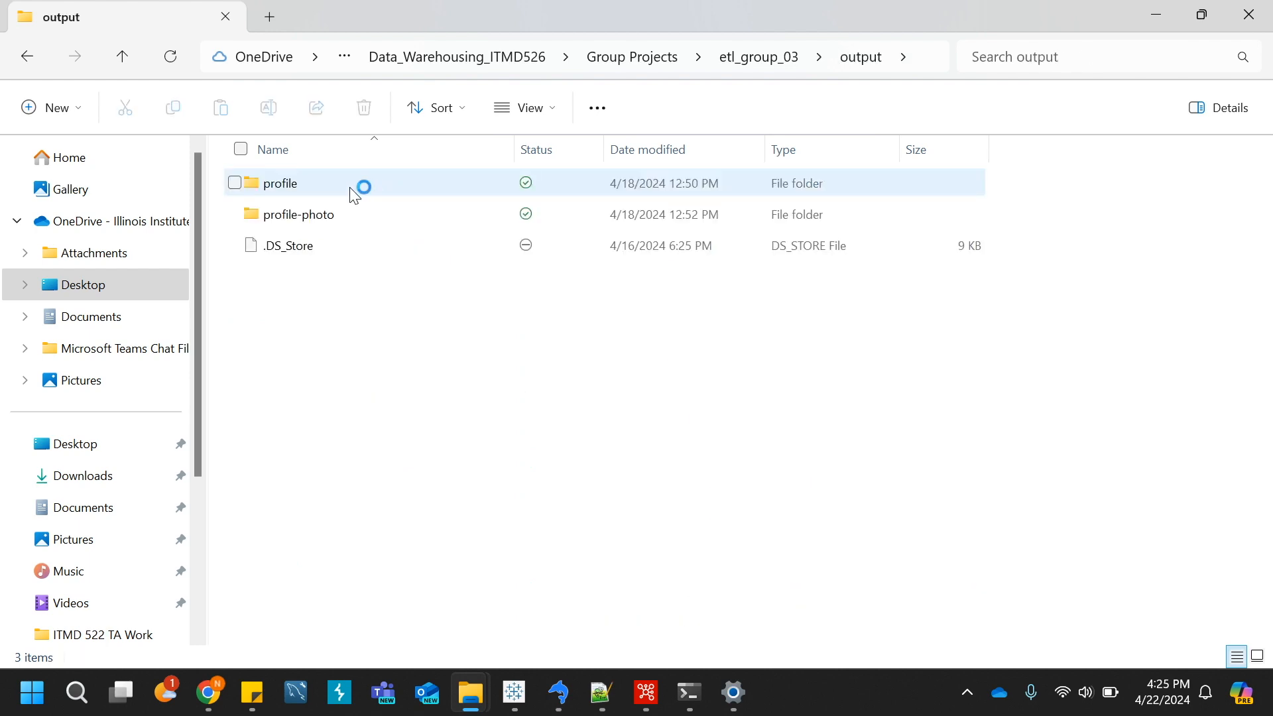
pyautogui.doubleClick(361, 185)
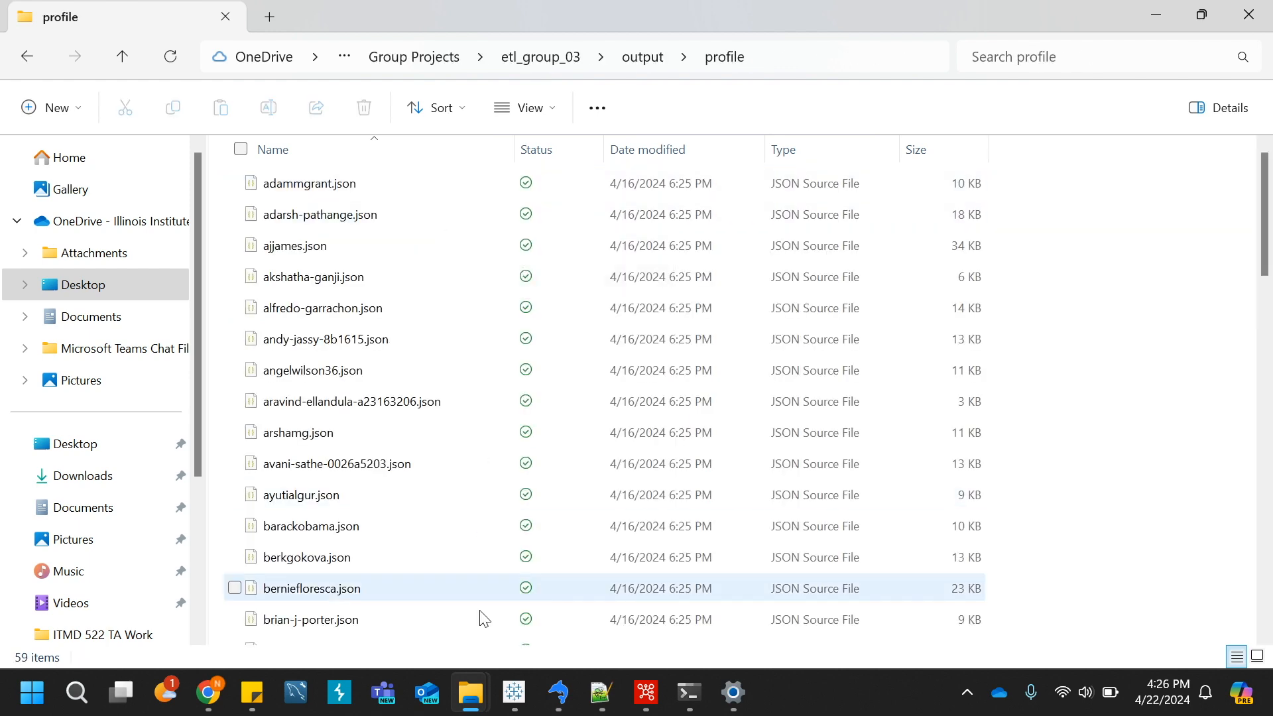
pyautogui.click(646, 697)
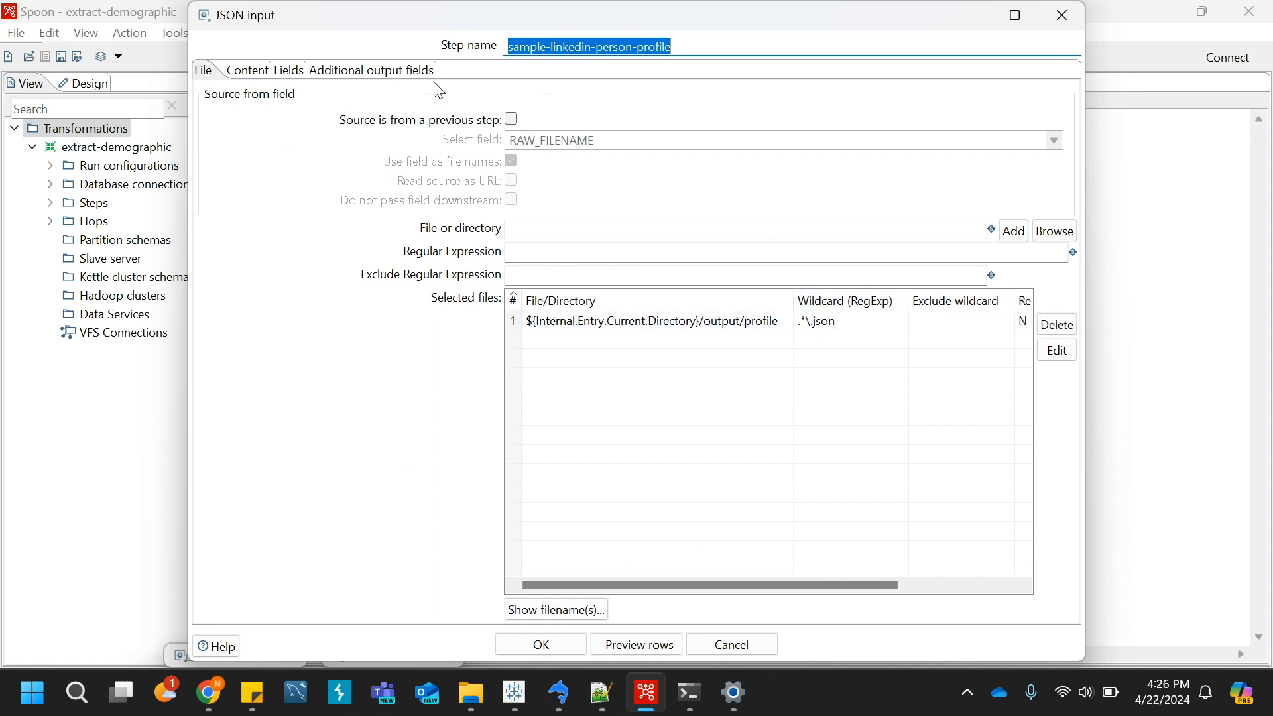
# Compare the JSON input step's field names and paths with the profile JSON in Notepad++, and close the step without saving
pyautogui.click(292, 70)
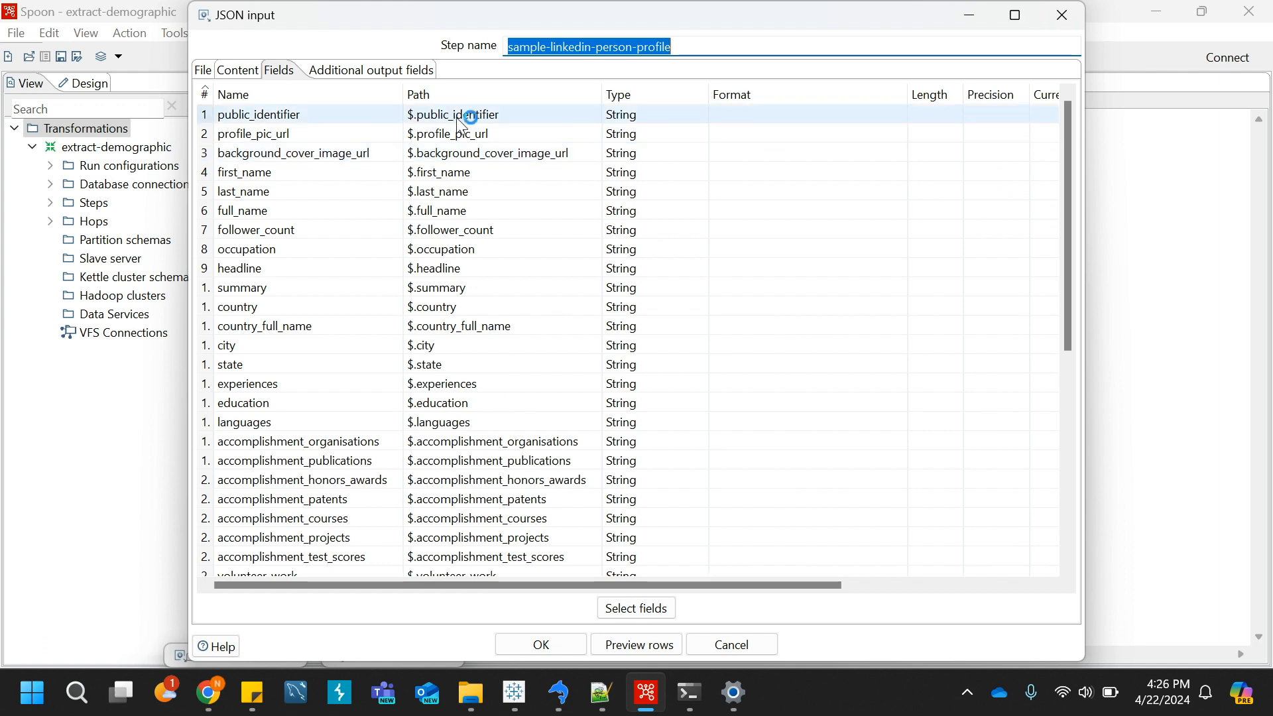
pyautogui.click(594, 701)
pyautogui.scroll(8, 506, 313)
pyautogui.scroll(15, 505, 313)
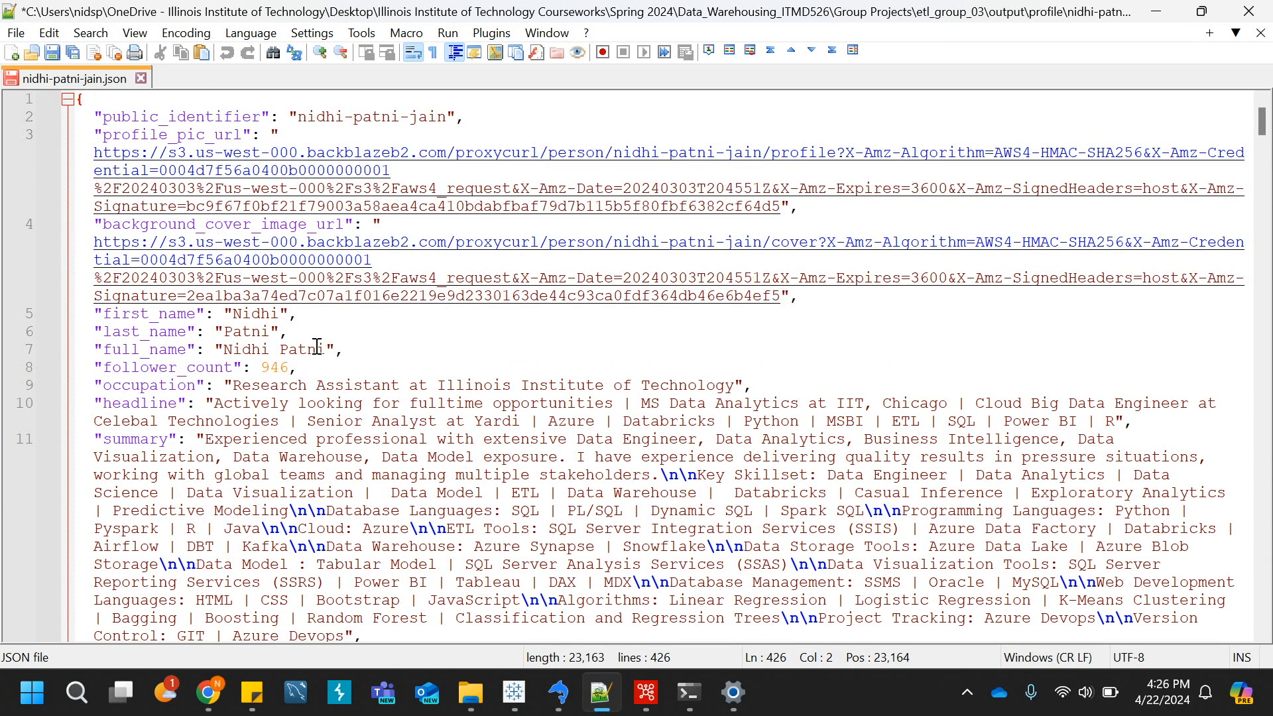
pyautogui.click(650, 683)
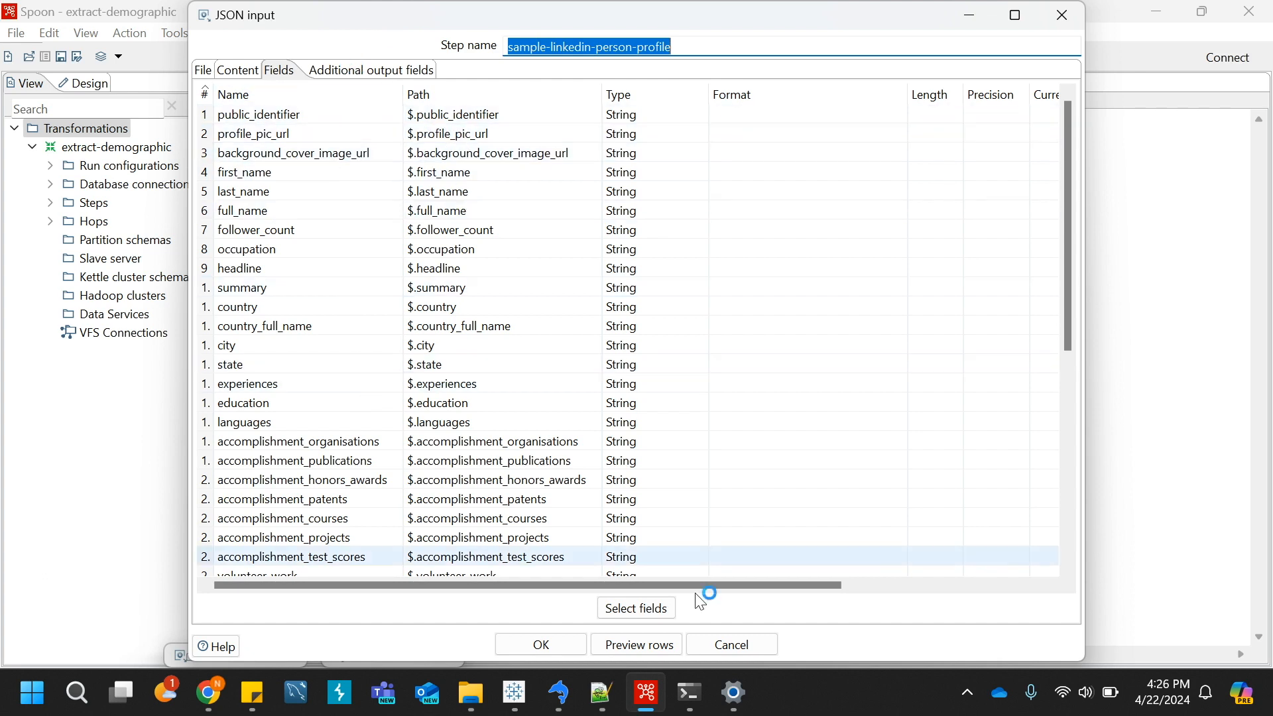
pyautogui.click(733, 645)
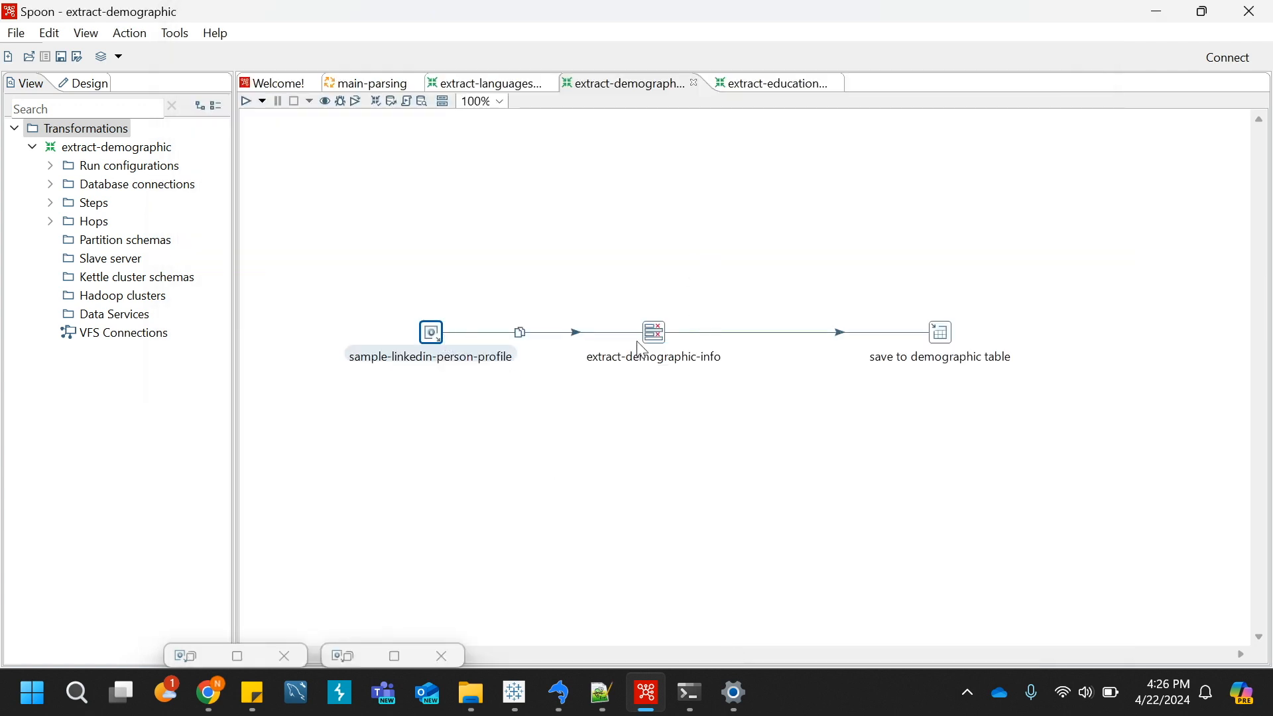
# Inspect the fields selected in the extract-demographic-info step, and close it without saving
pyautogui.doubleClick(656, 343)
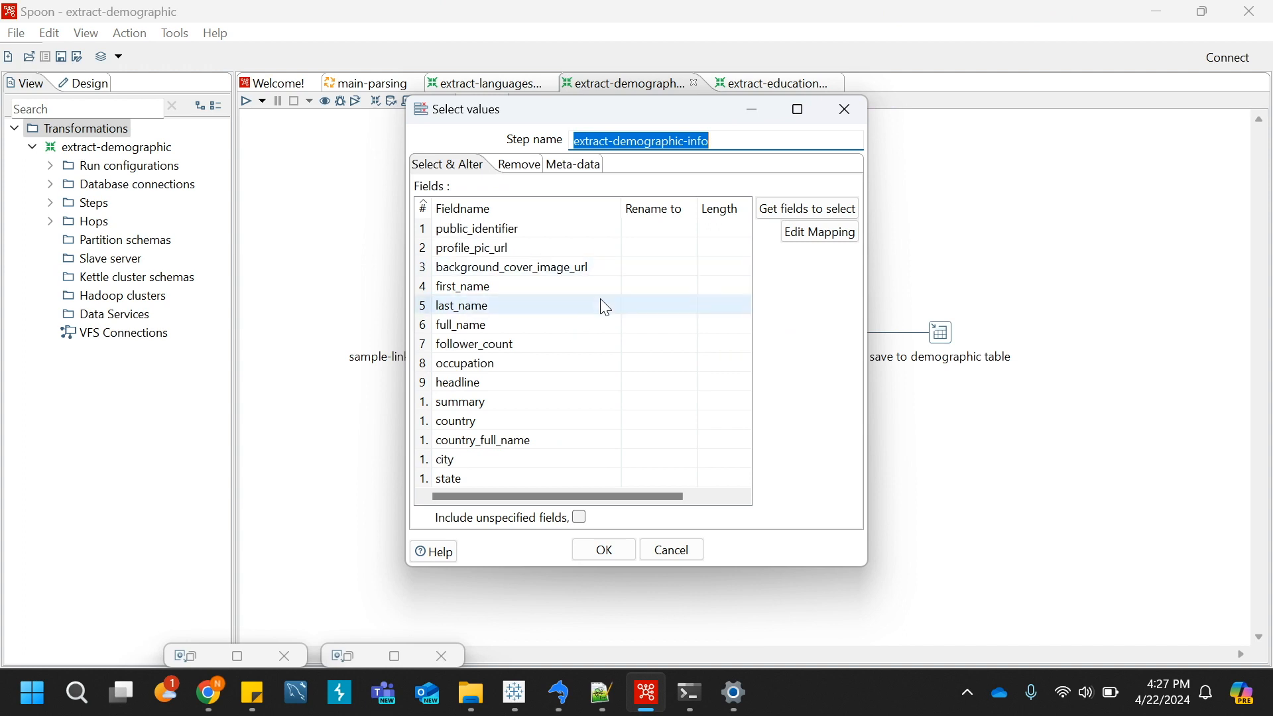
pyautogui.hscroll(1, 605, 307)
pyautogui.hscroll(-1, 605, 305)
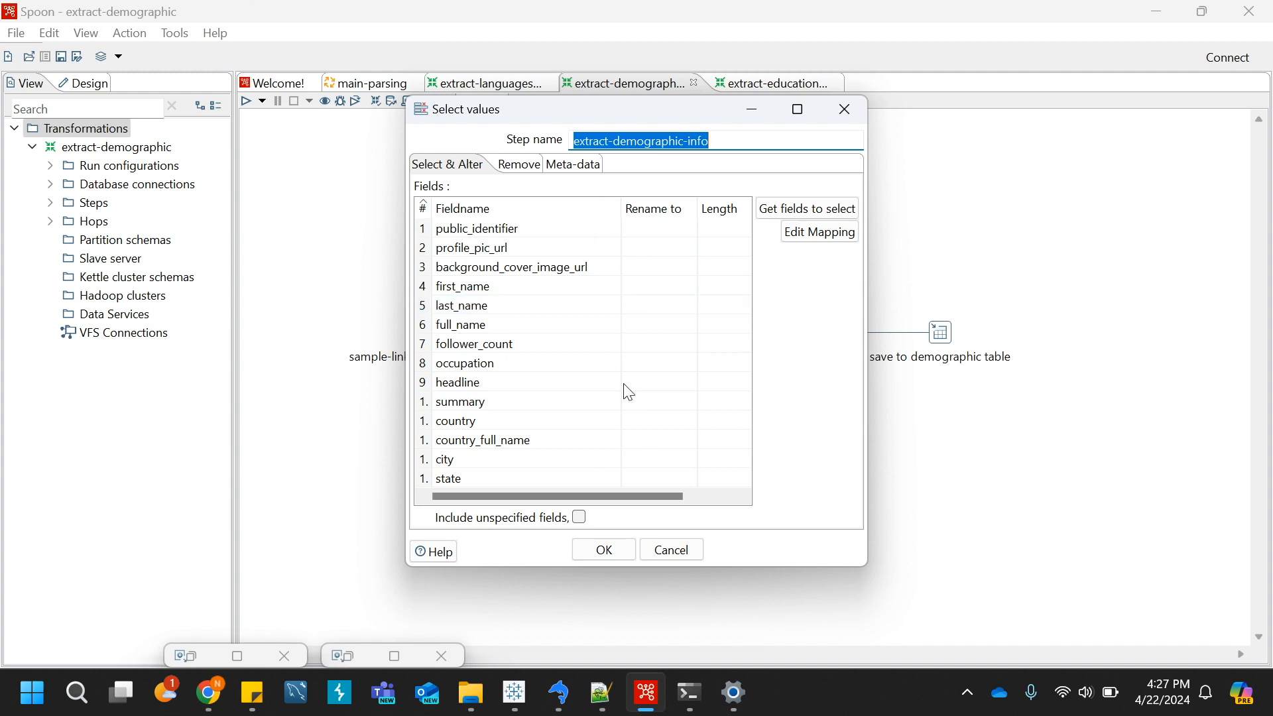
pyautogui.click(673, 553)
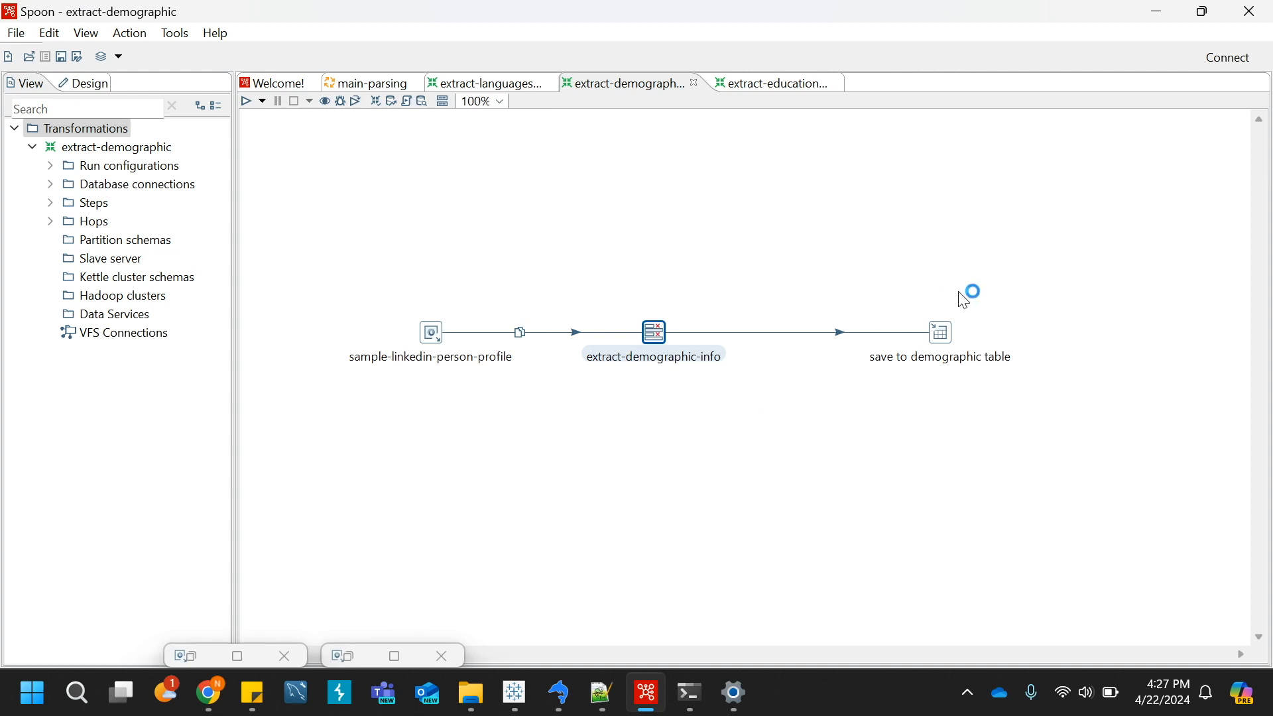
# Inspect the table output settings of save to demographic table and its MySQLGroupProject2 connection, and cancel both dialogs
pyautogui.doubleClick(942, 337)
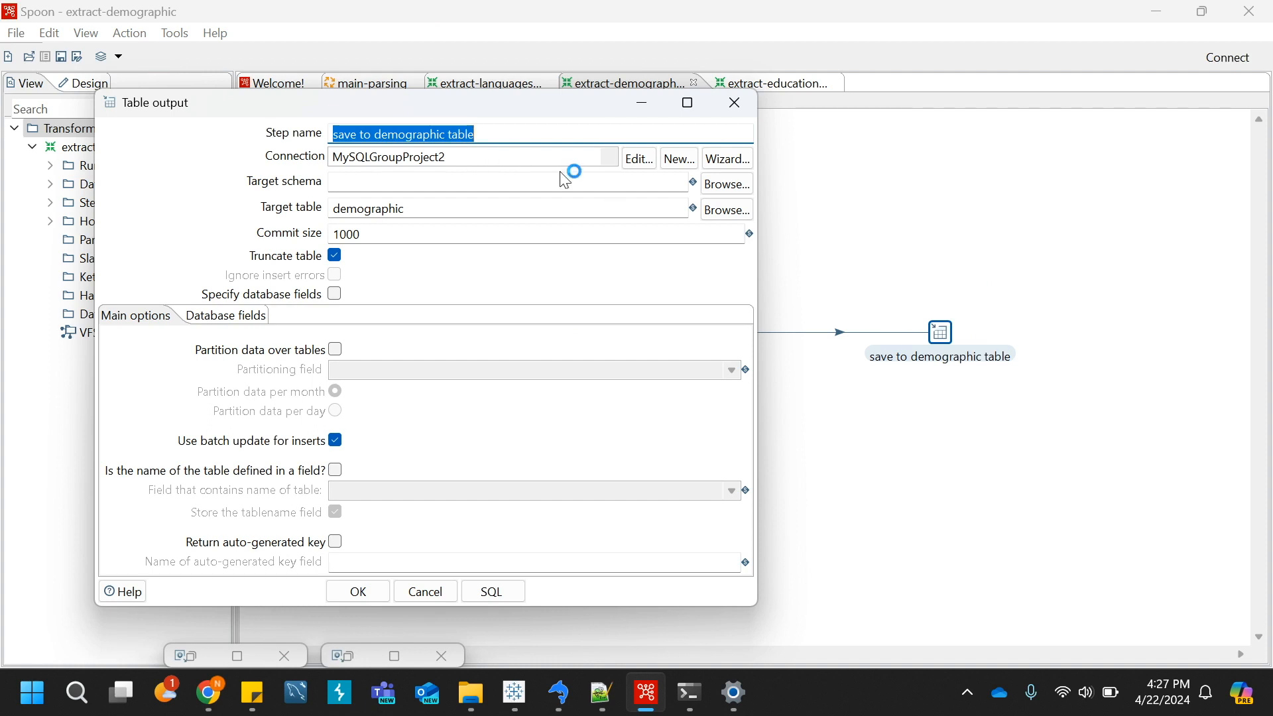
pyautogui.click(642, 161)
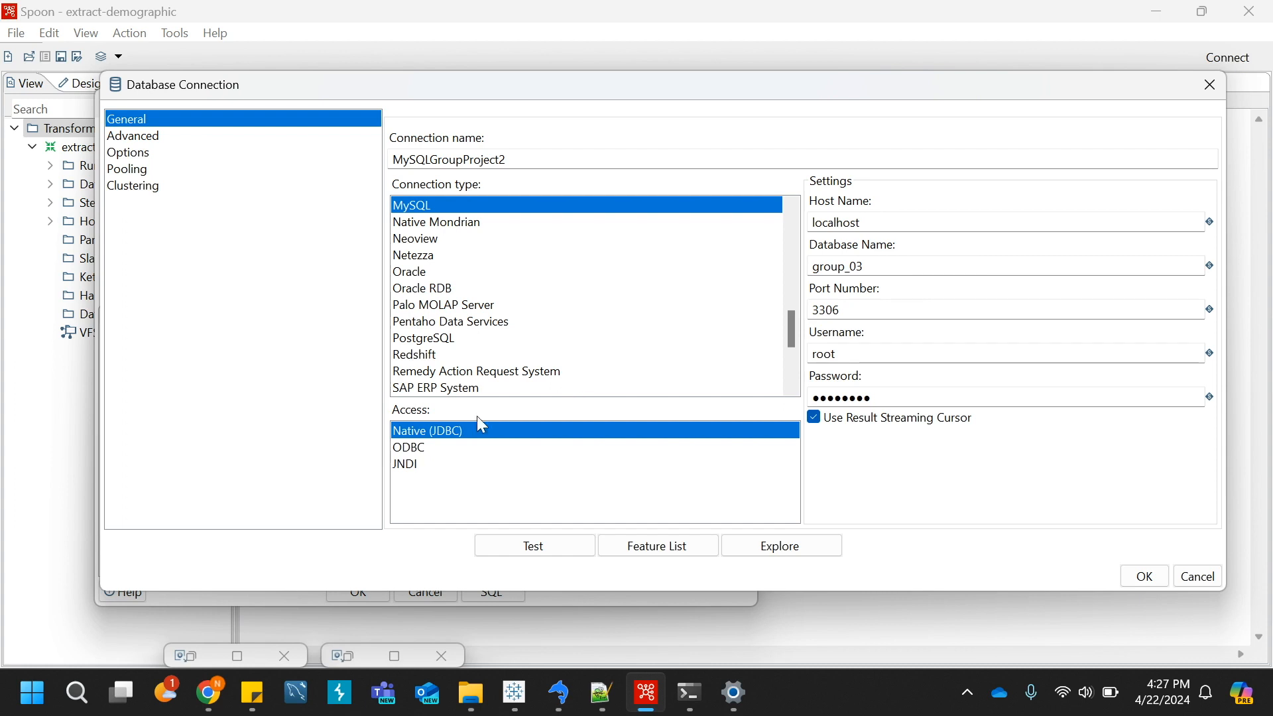
pyautogui.click(494, 439)
pyautogui.click(1213, 574)
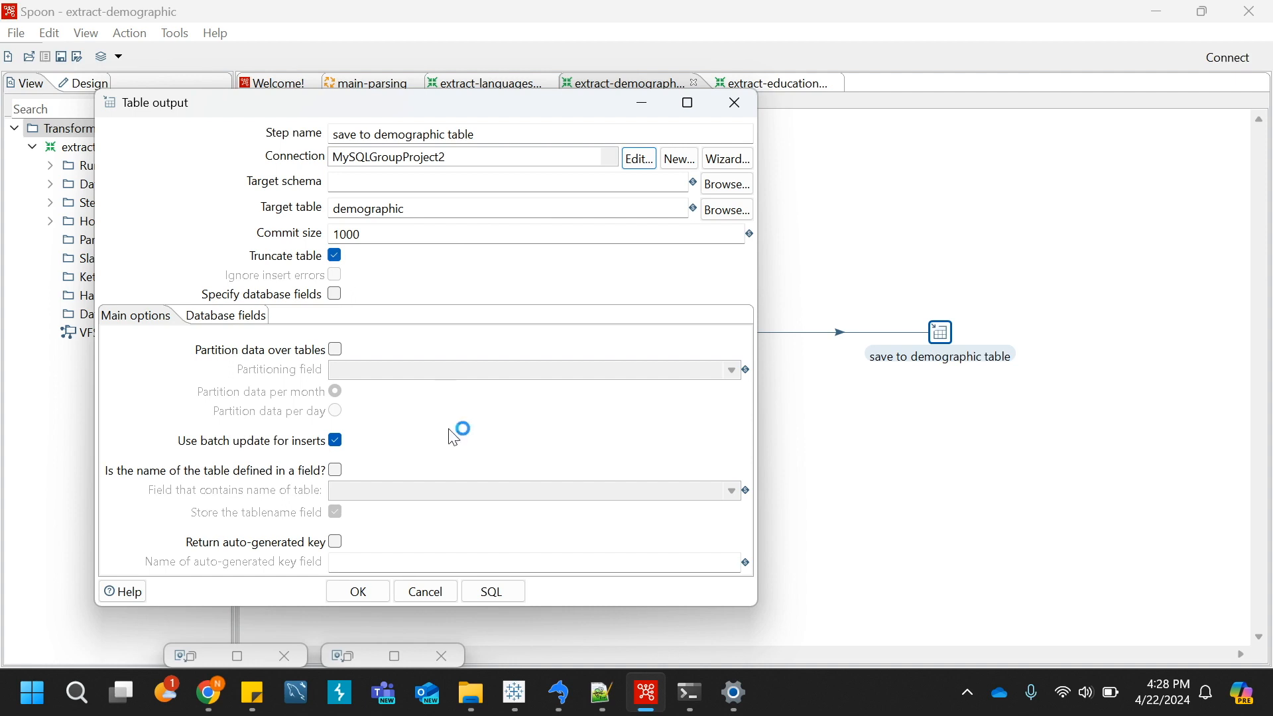
pyautogui.click(432, 600)
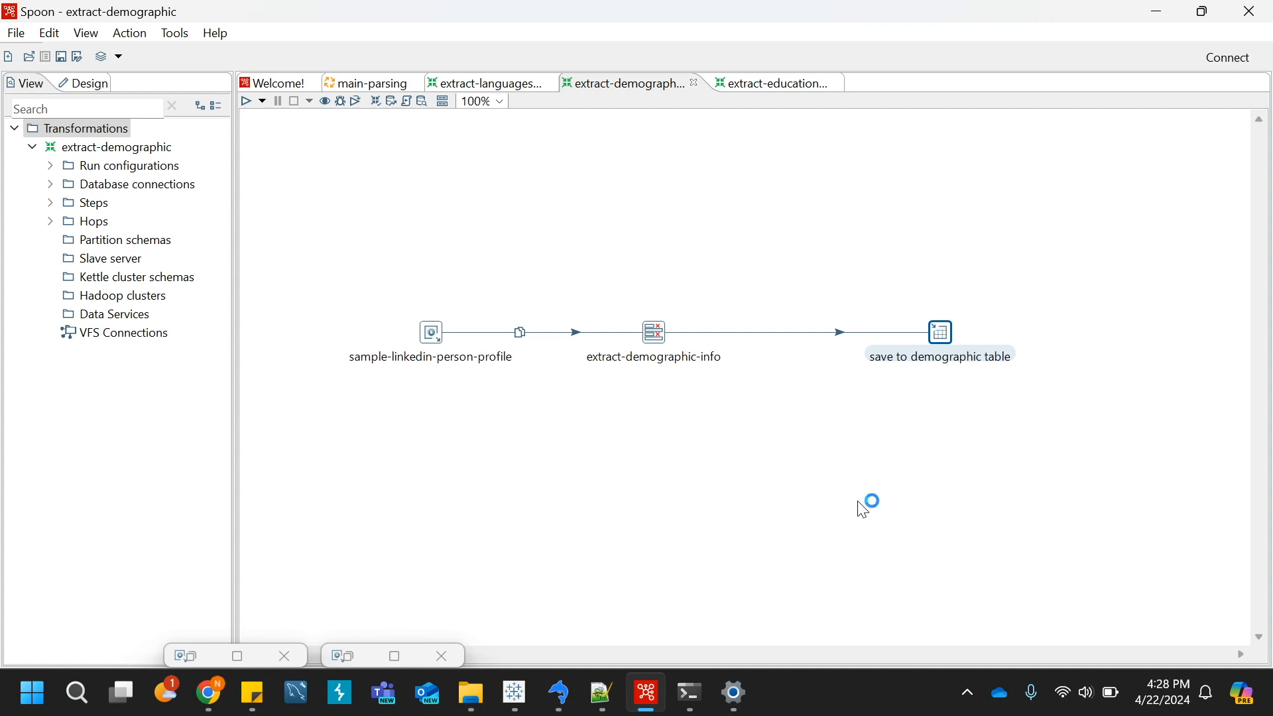
# In the extract-education transformation, inspect the fields read by the sample-linkedin-person-profile step, and close it without saving
pyautogui.click(774, 91)
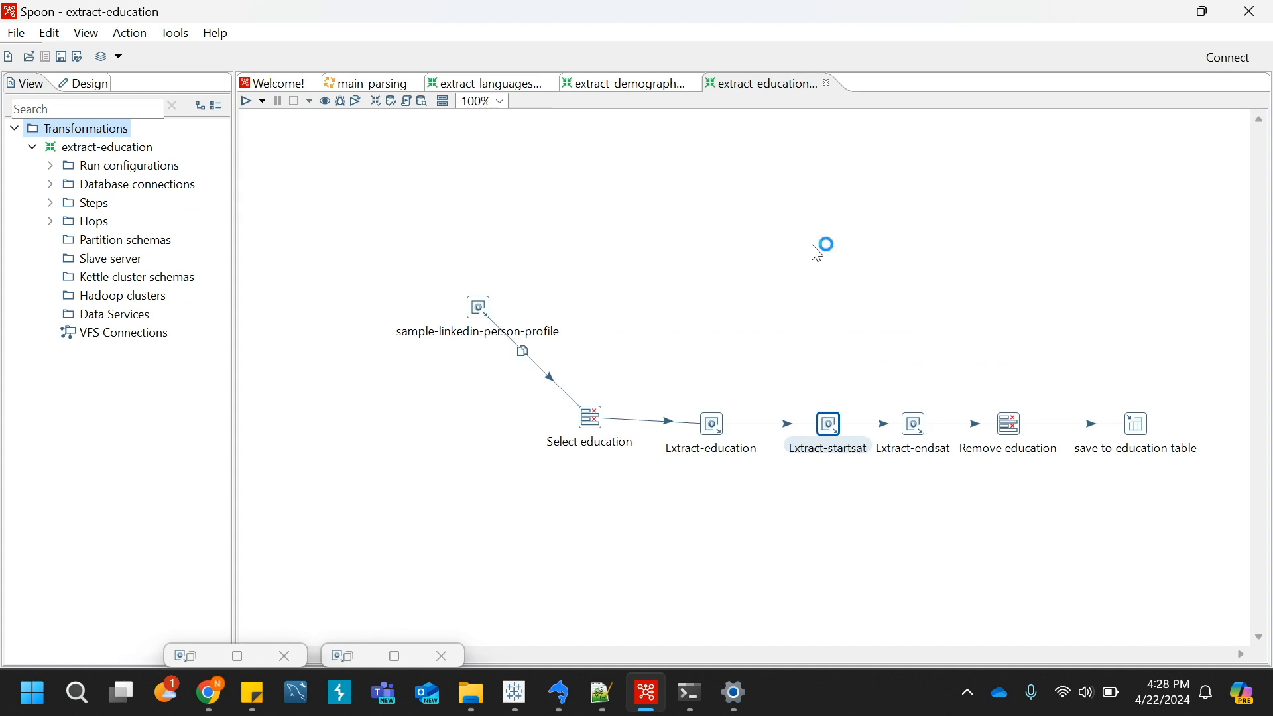
pyautogui.click(480, 318)
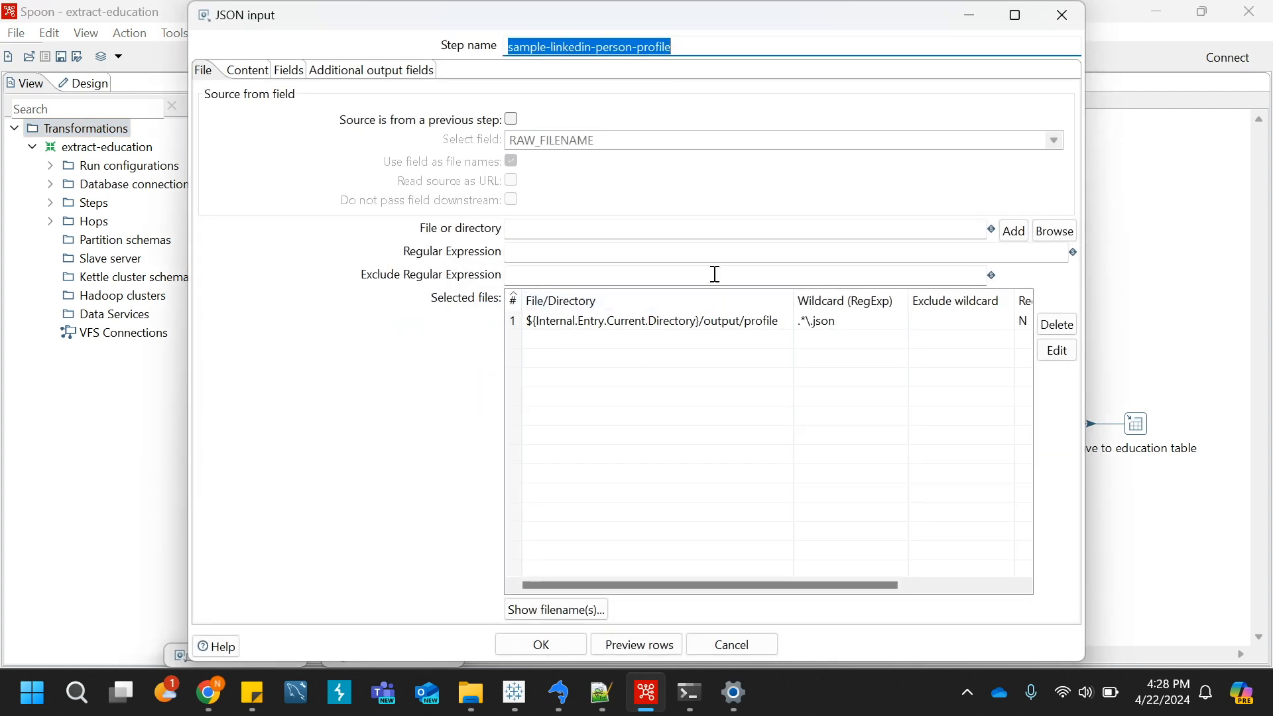
pyautogui.click(291, 73)
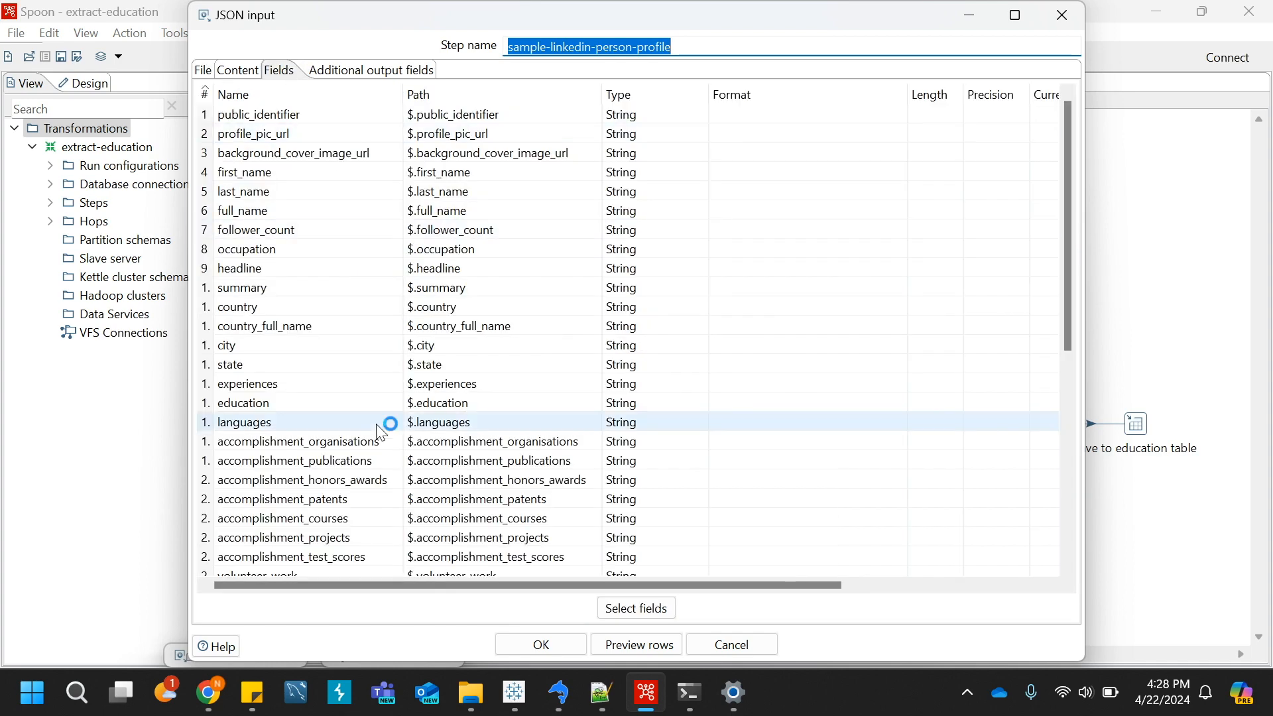
pyautogui.scroll(-7, 386, 425)
pyautogui.click(730, 645)
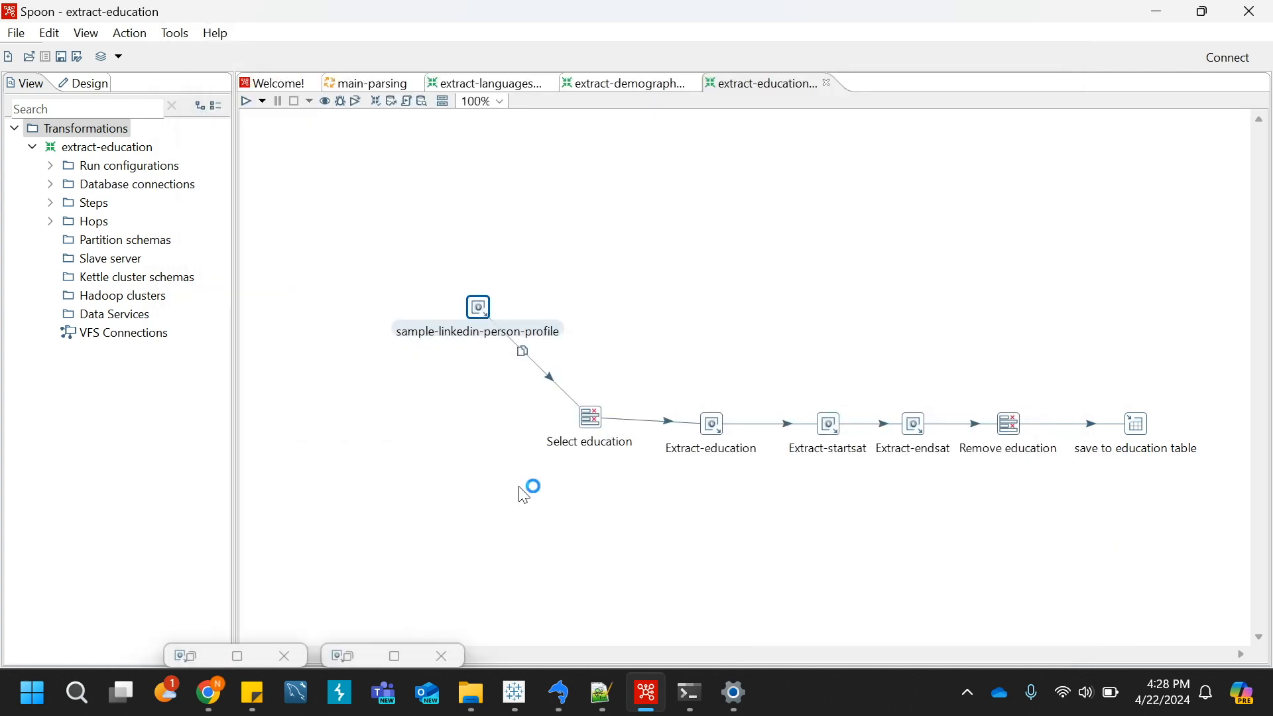
# Inspect which fields the Select education step keeps, and close it without saving
pyautogui.moveTo(593, 429)
pyautogui.doubleClick(593, 429)
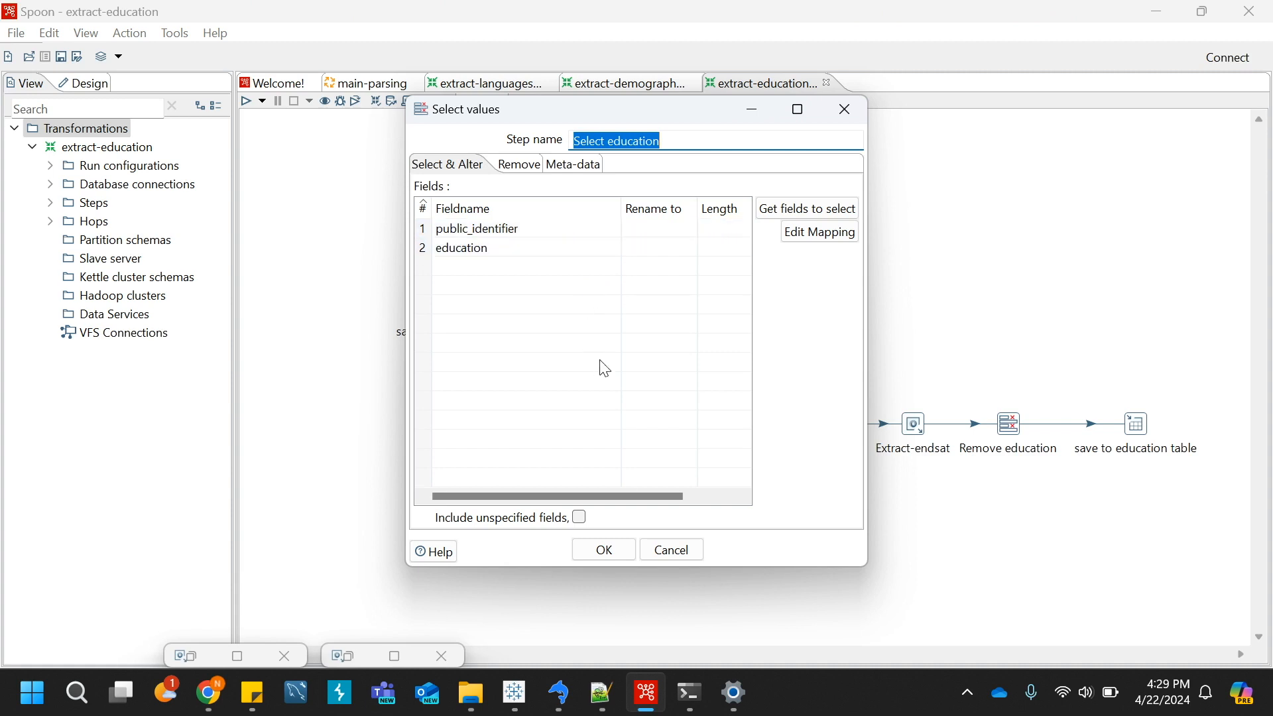
pyautogui.click(675, 551)
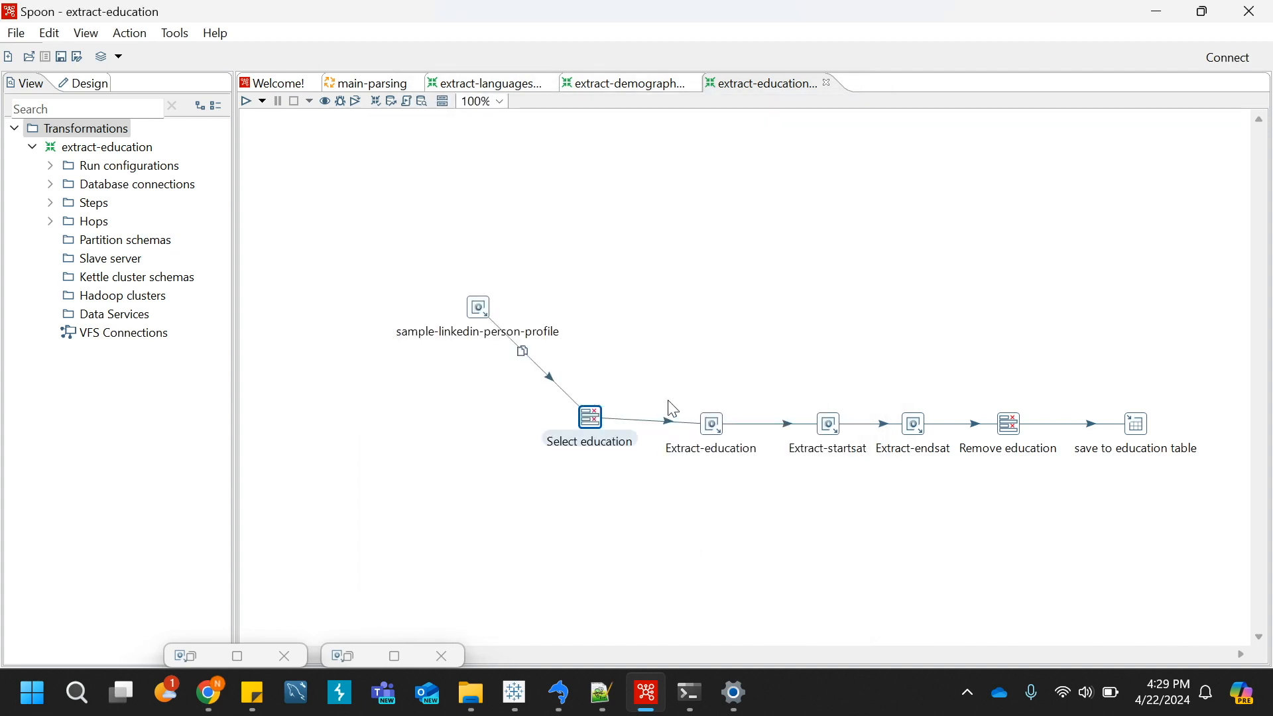
# Compare the Extract-education step's source and fields with the education array in the profile JSON file in Notepad++, and close the step without saving
pyautogui.doubleClick(715, 427)
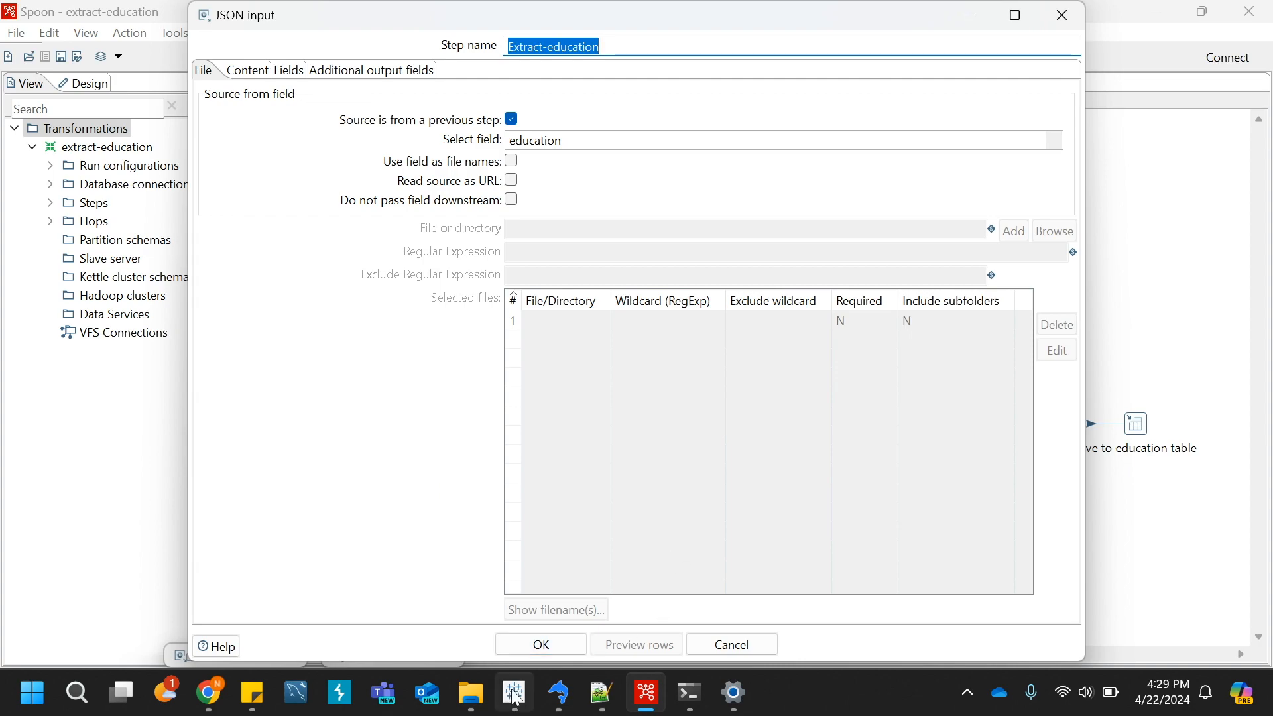
pyautogui.click(594, 704)
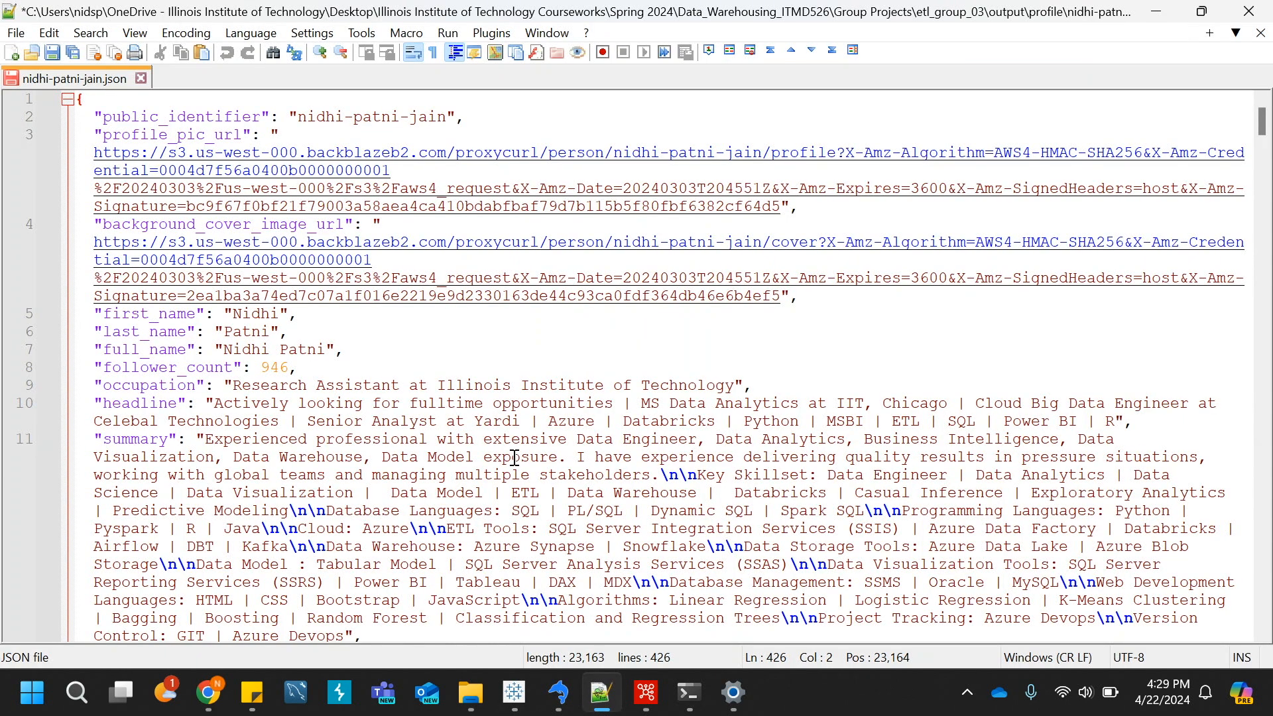
pyautogui.scroll(-10, 516, 458)
pyautogui.scroll(-15, 515, 458)
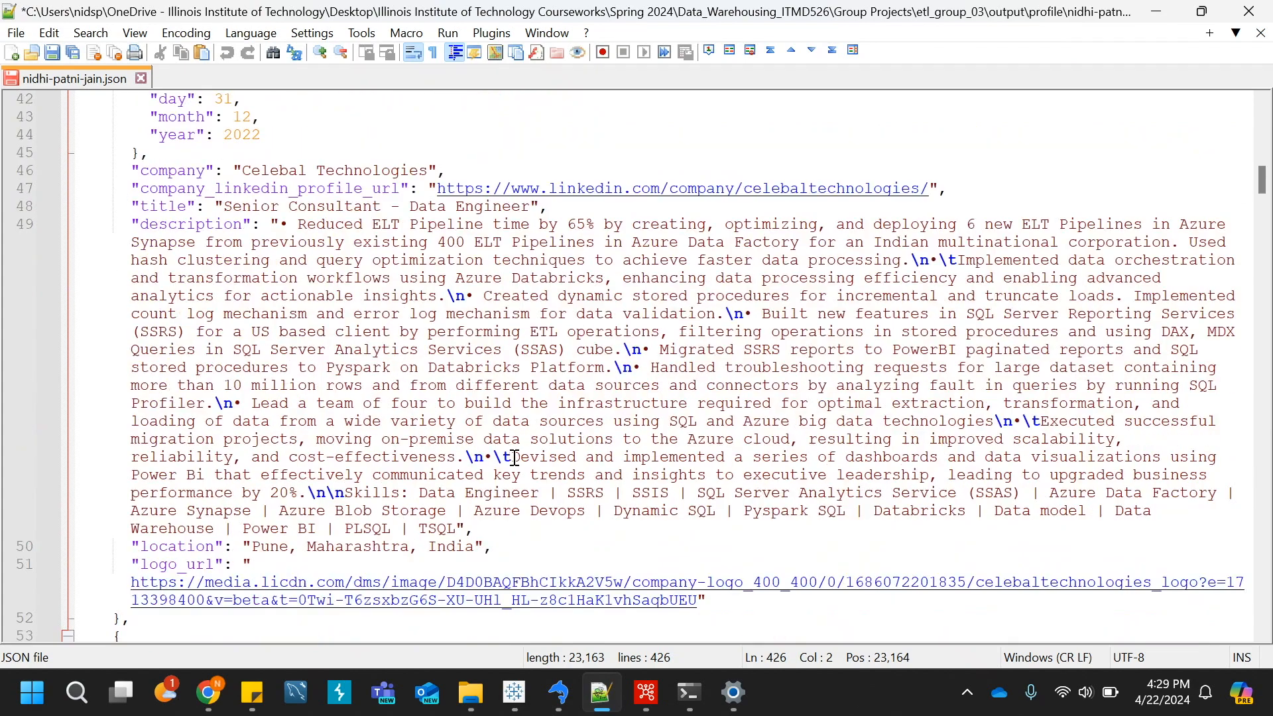
pyautogui.scroll(-7, 515, 458)
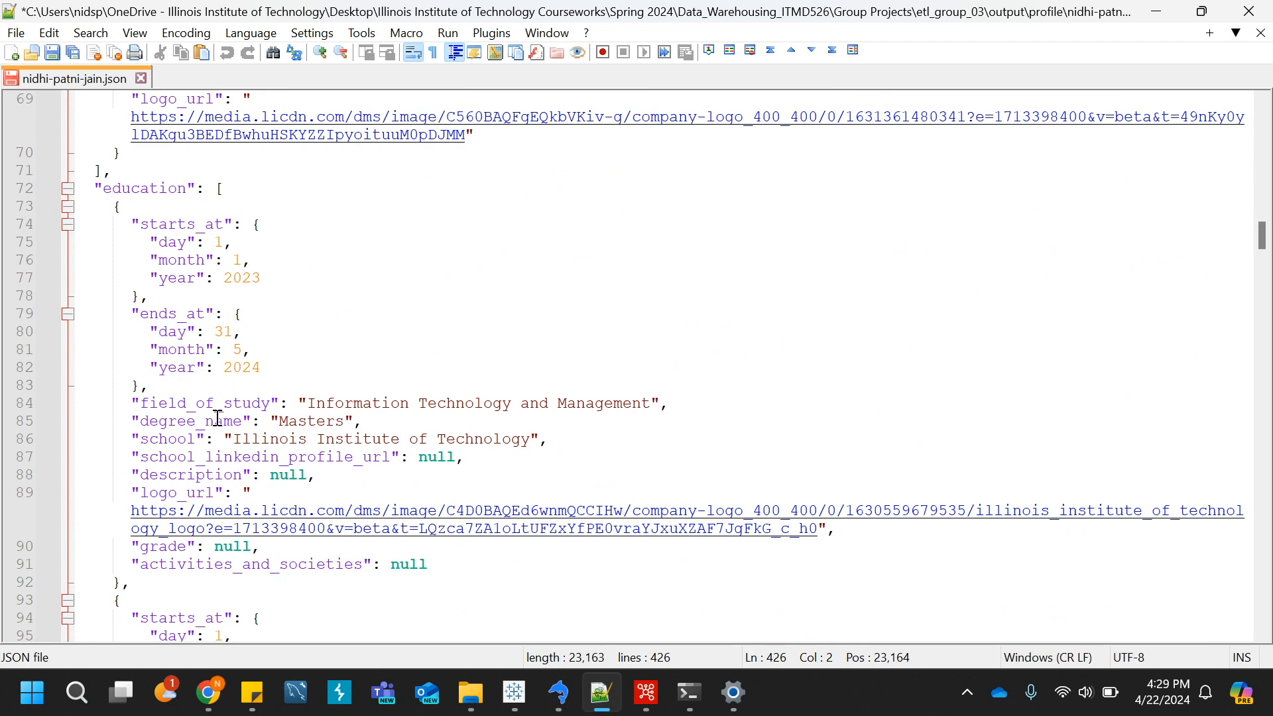
pyautogui.click(649, 692)
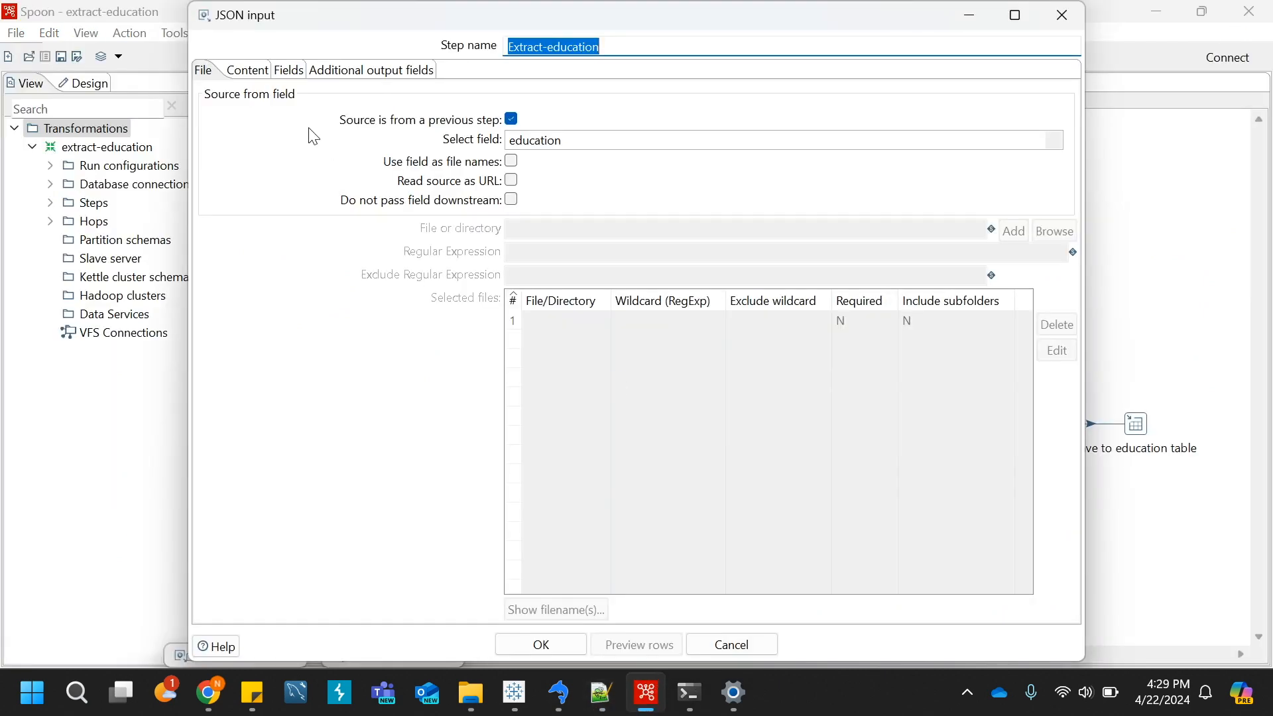
pyautogui.click(286, 70)
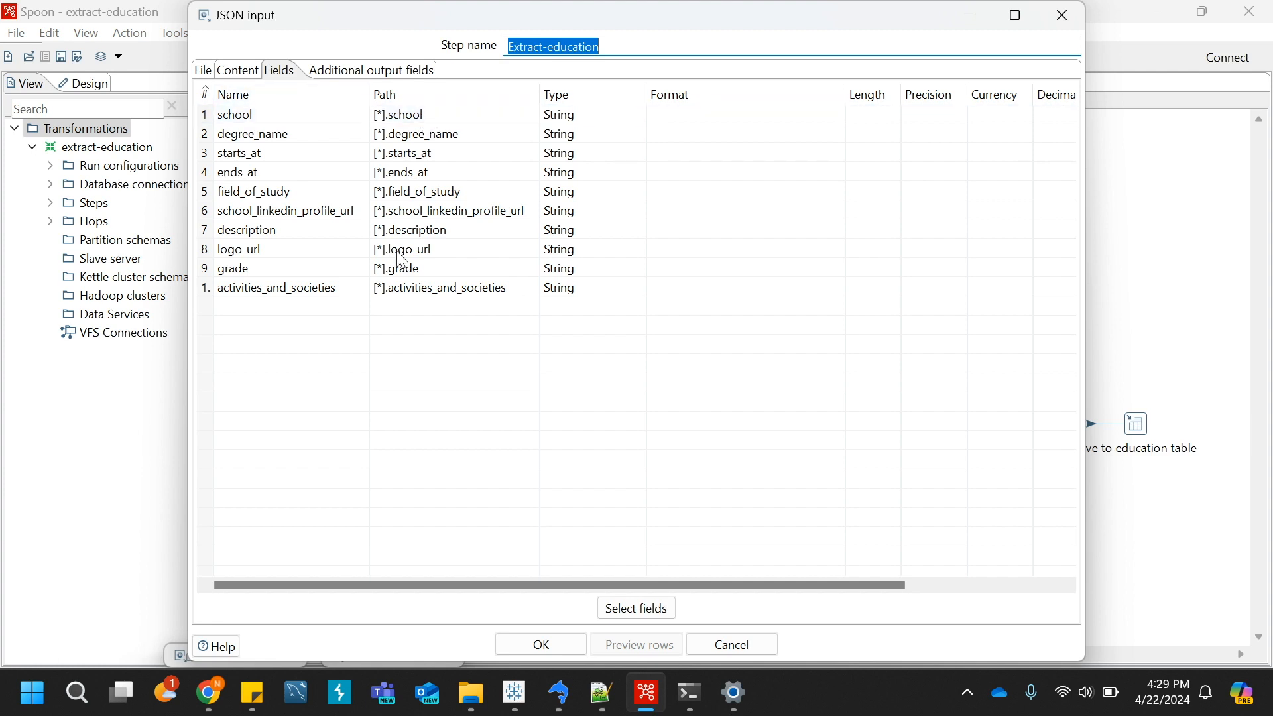
pyautogui.click(725, 644)
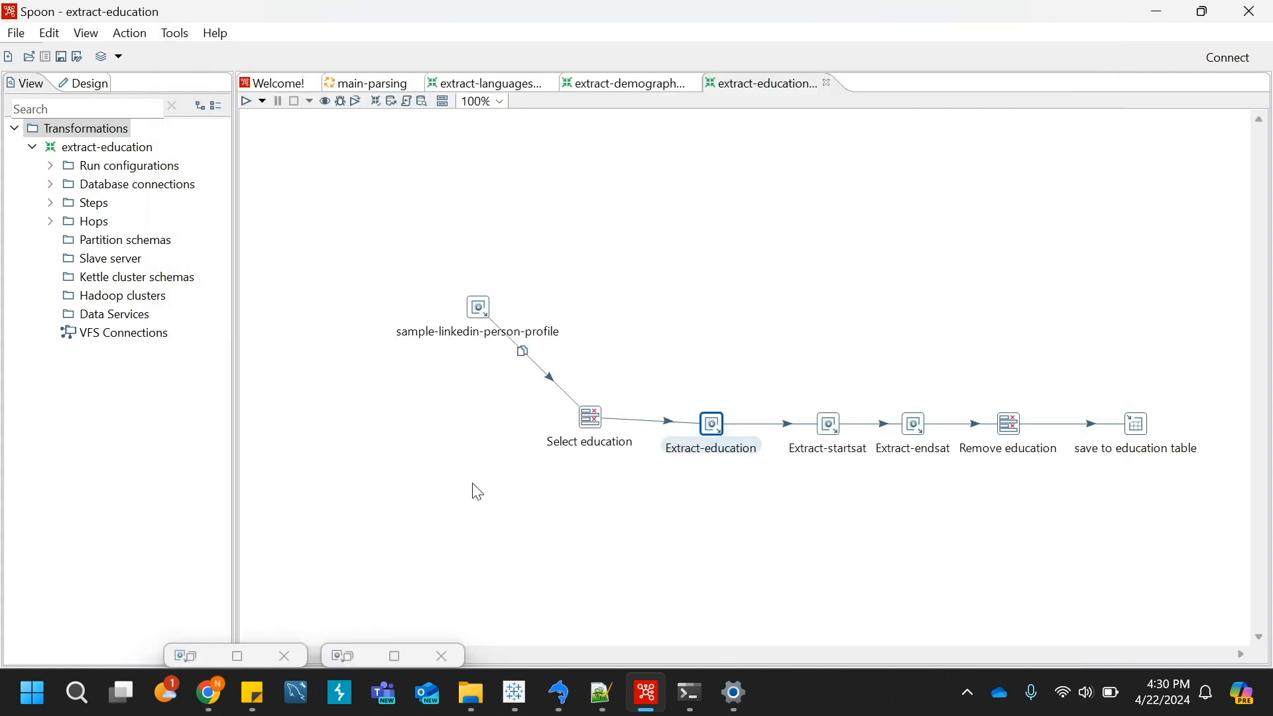
# Compare the Extract-startsat step's fields with the starts_at object in the profile JSON file in Notepad++, and close the step without saving
pyautogui.doubleClick(830, 424)
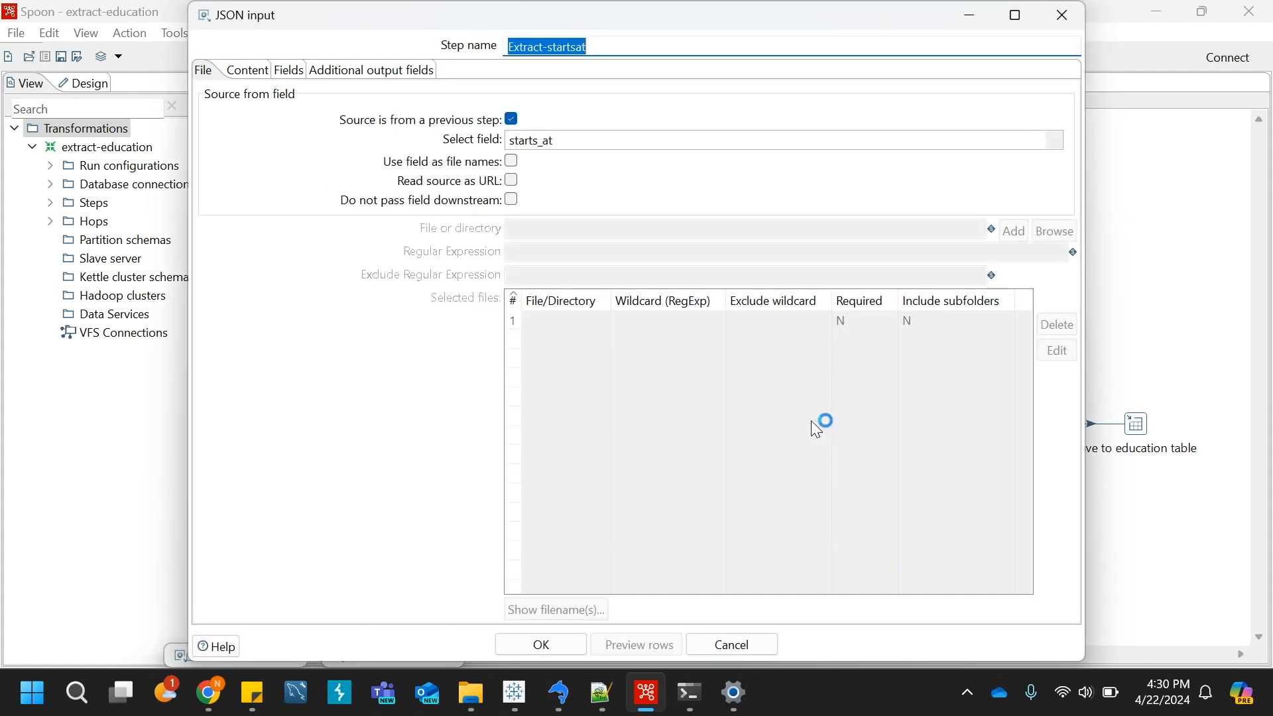
pyautogui.click(290, 70)
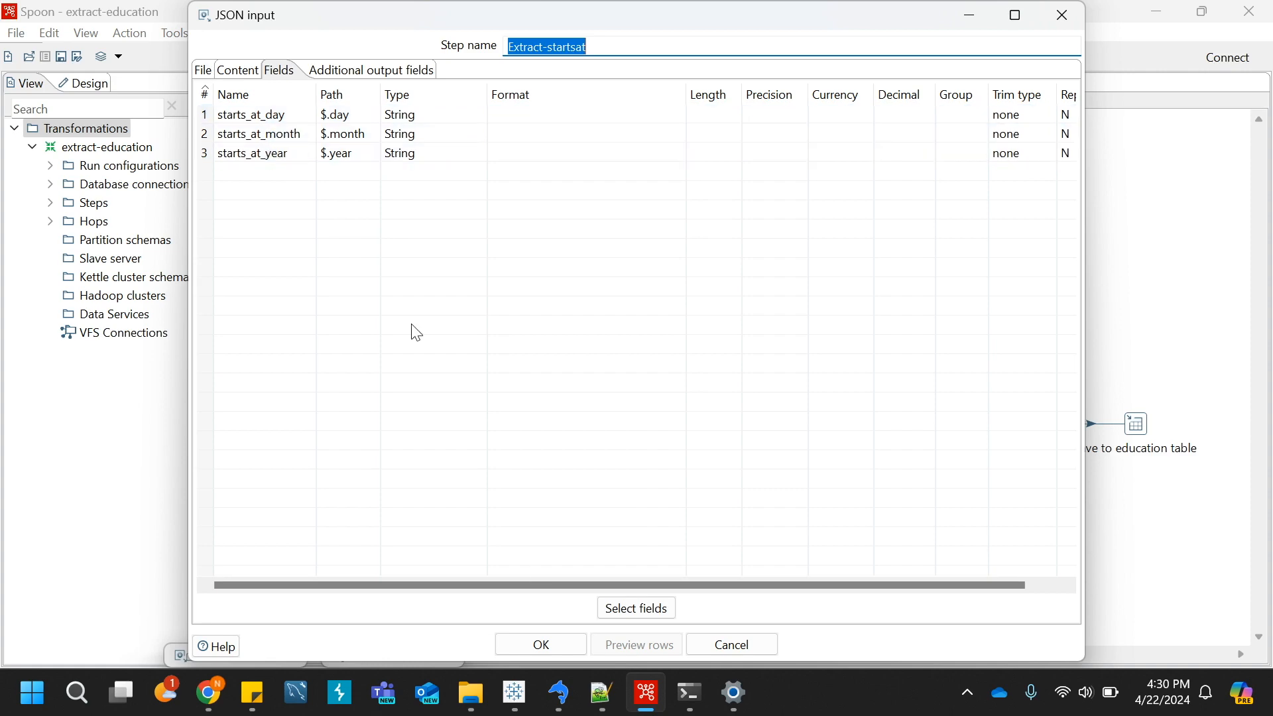
pyautogui.click(602, 693)
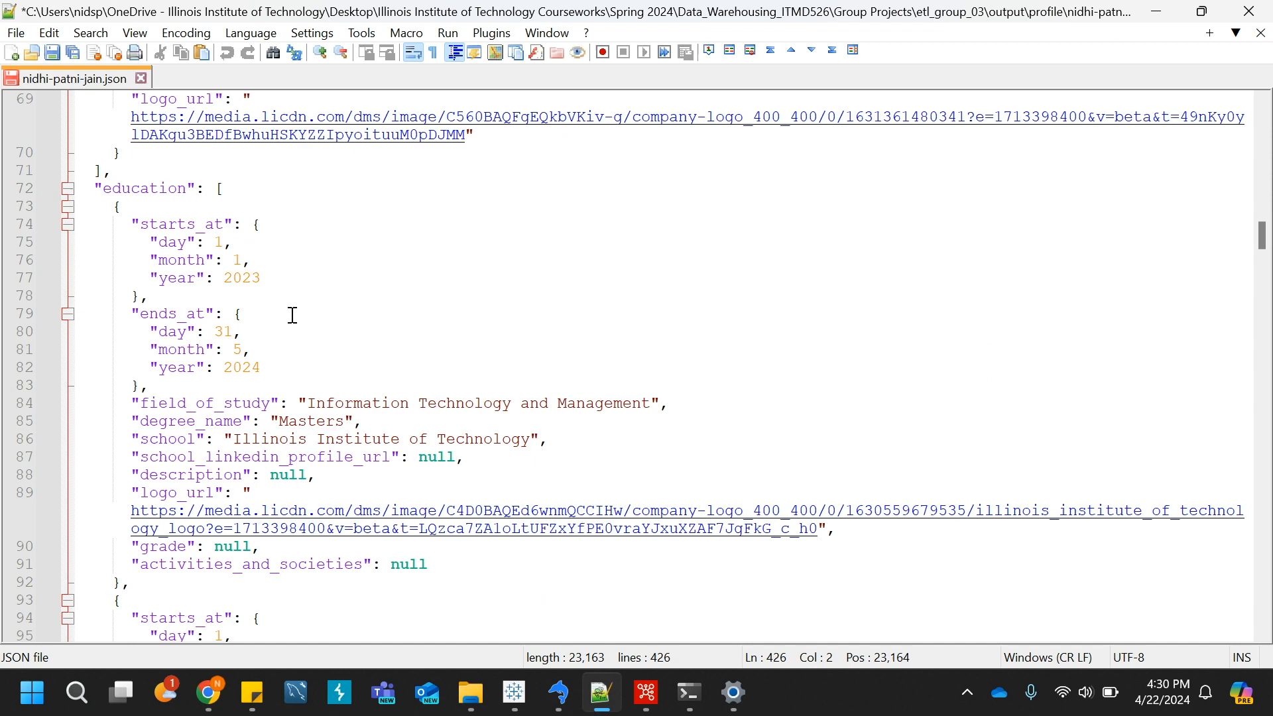
pyautogui.click(648, 693)
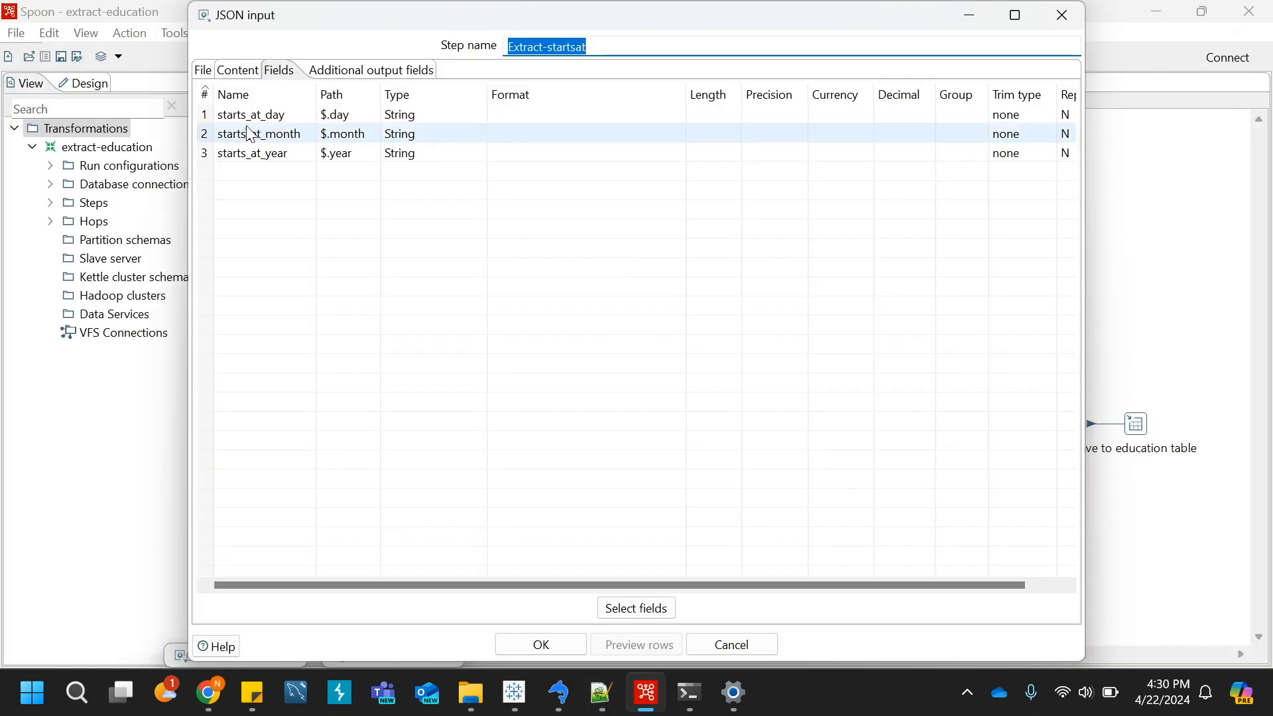
pyautogui.click(729, 645)
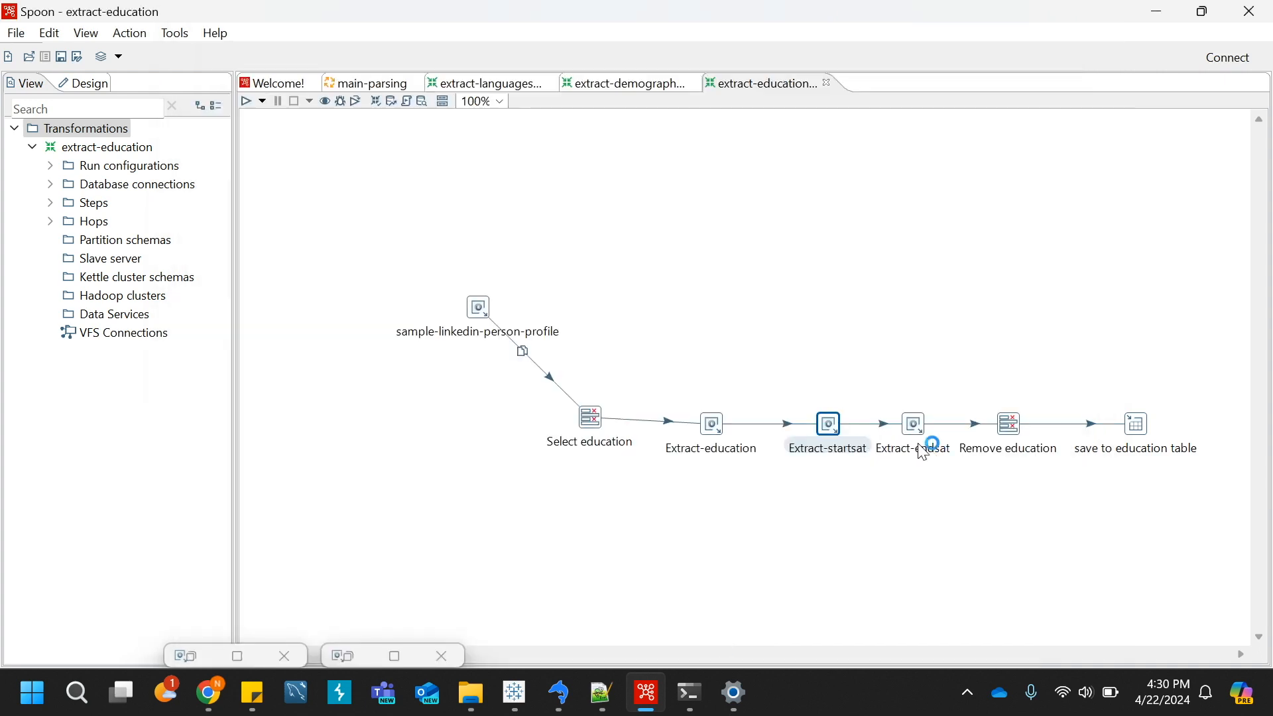
# Inspect which fields the Remove education step drops, and close it without saving
pyautogui.moveTo(913, 441)
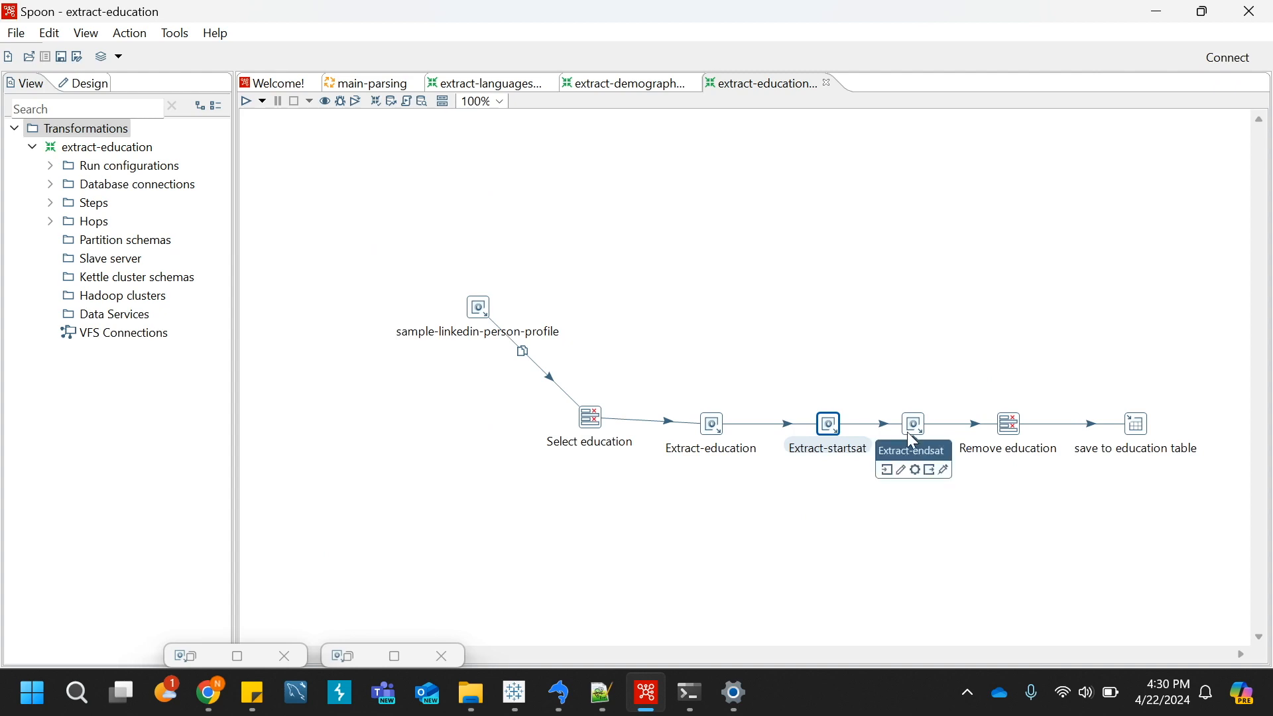
pyautogui.doubleClick(1017, 428)
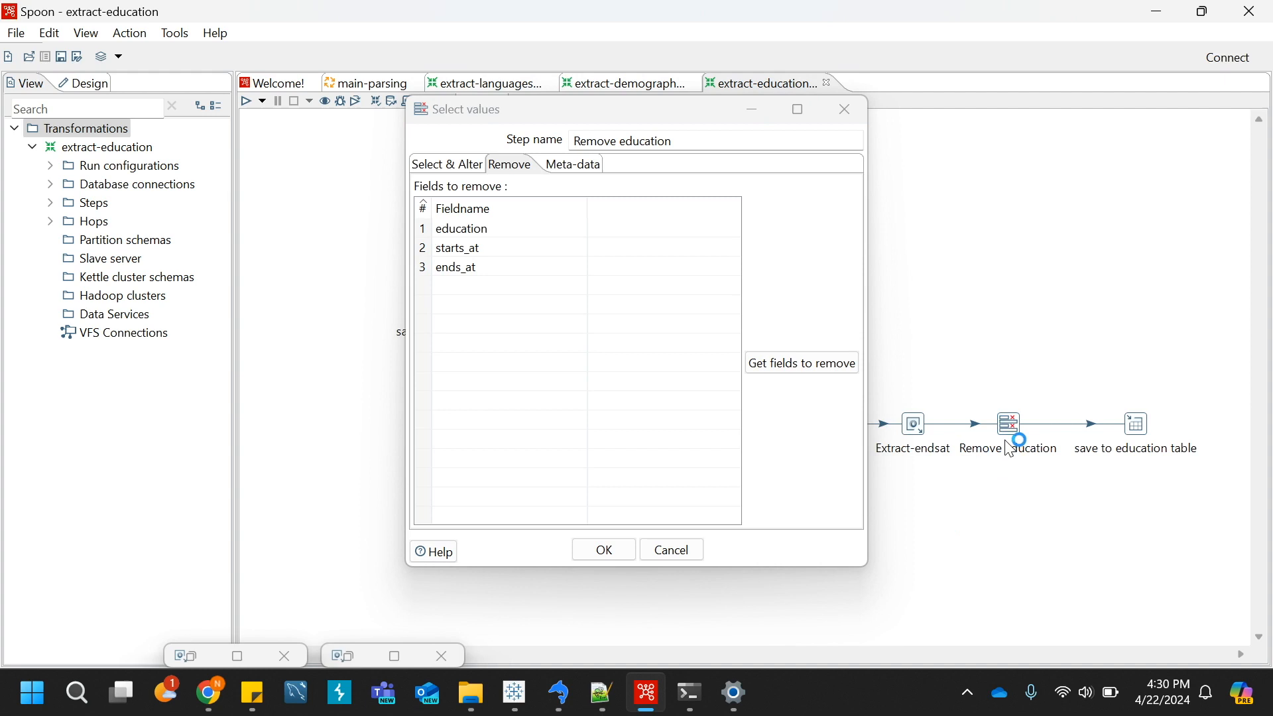
pyautogui.click(1017, 427)
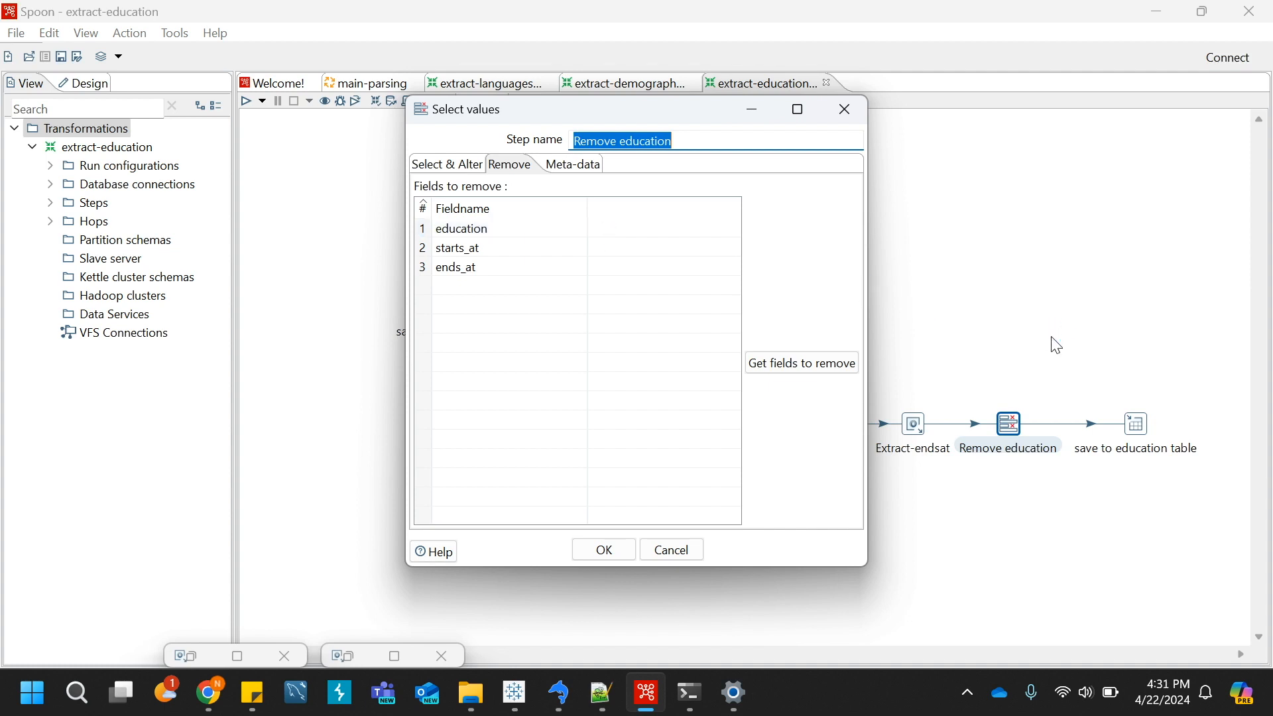
pyautogui.click(675, 555)
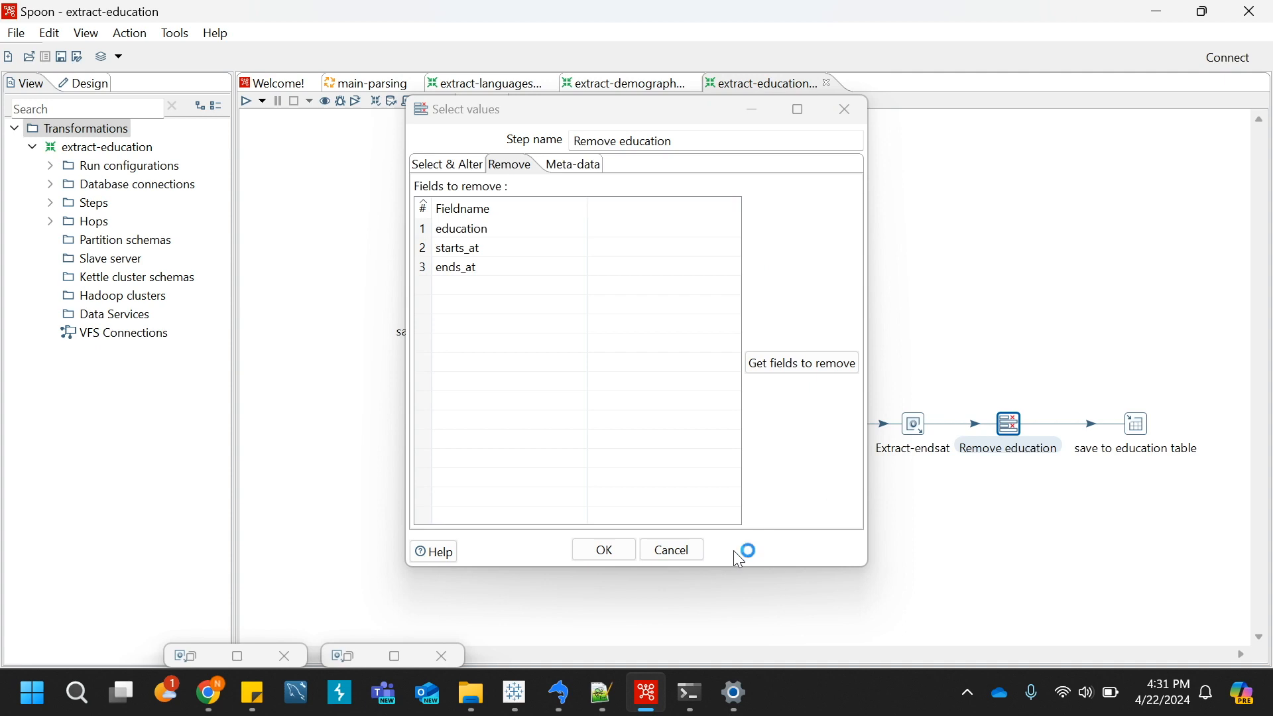
pyautogui.click(668, 557)
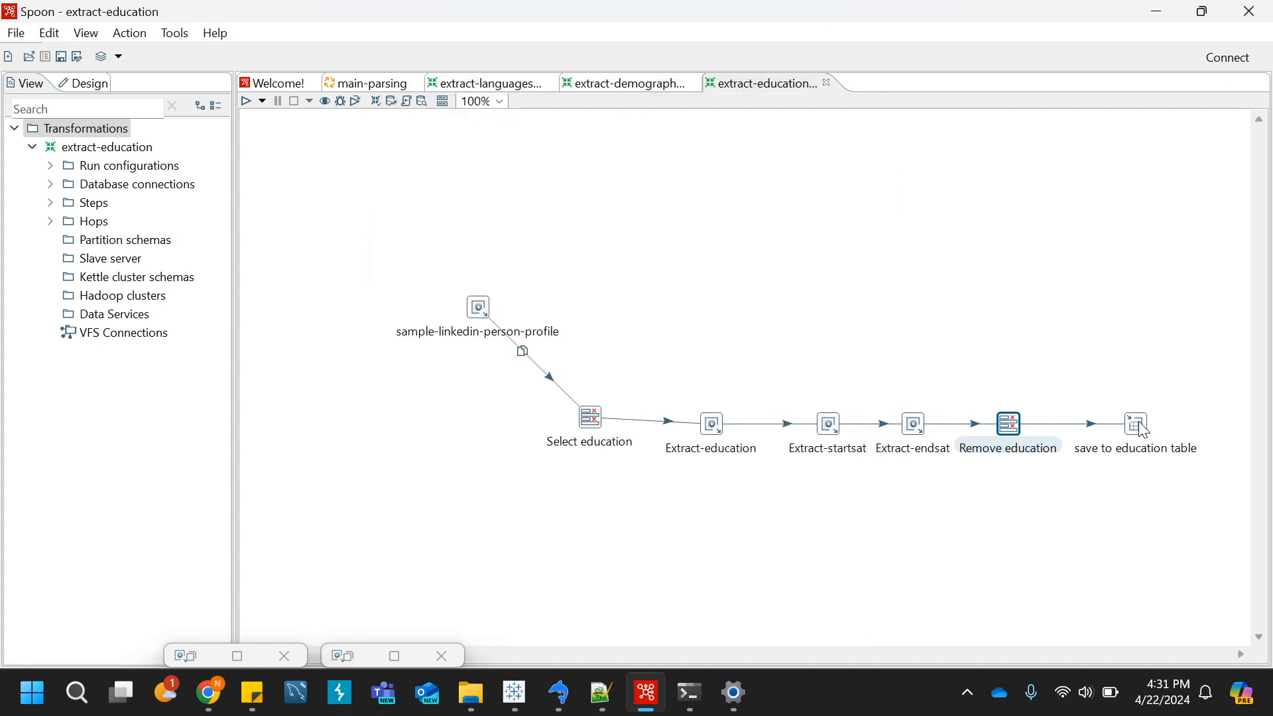
# Inspect the connection and target table settings of save to education table, and cancel the dialog
pyautogui.doubleClick(1141, 430)
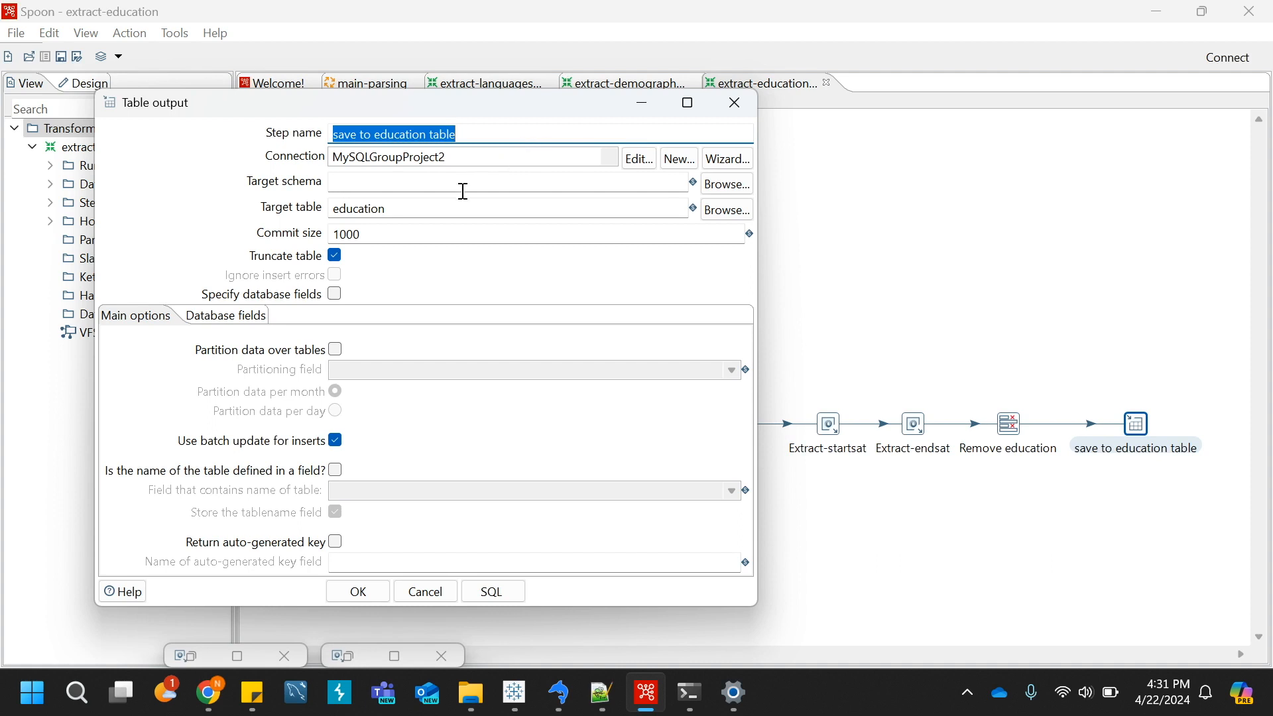
pyautogui.click(448, 211)
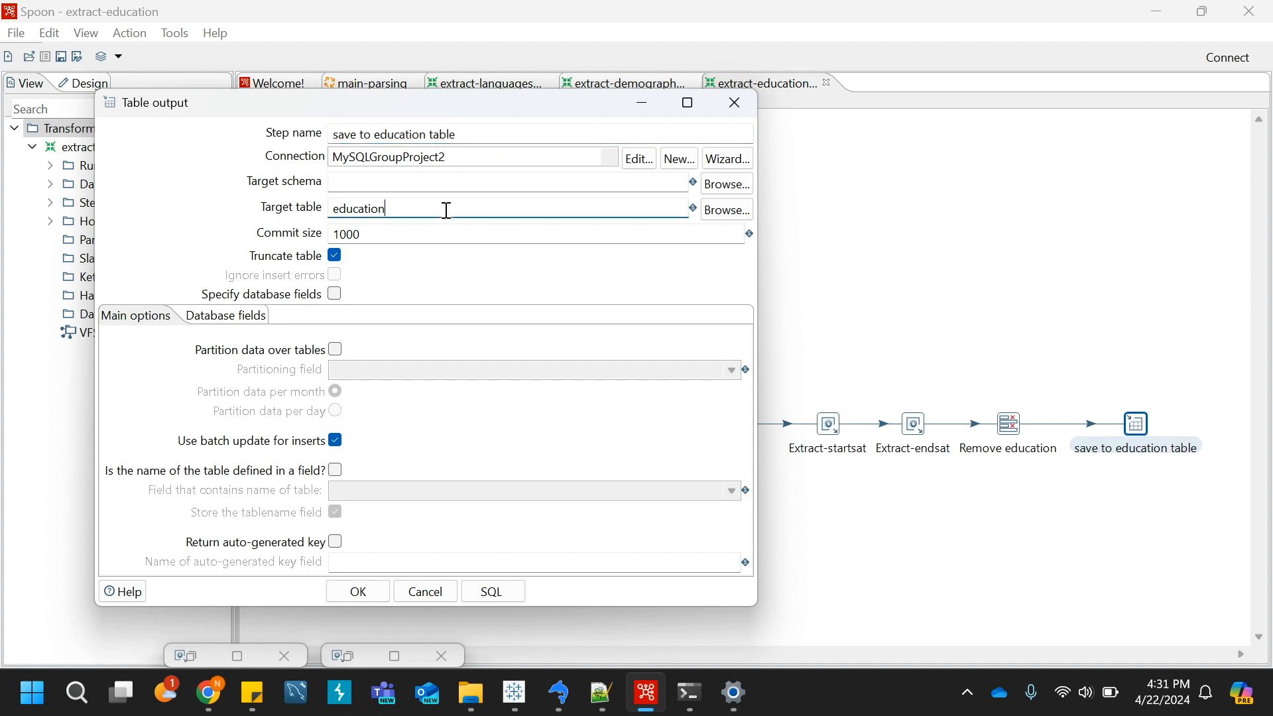
pyautogui.click(478, 156)
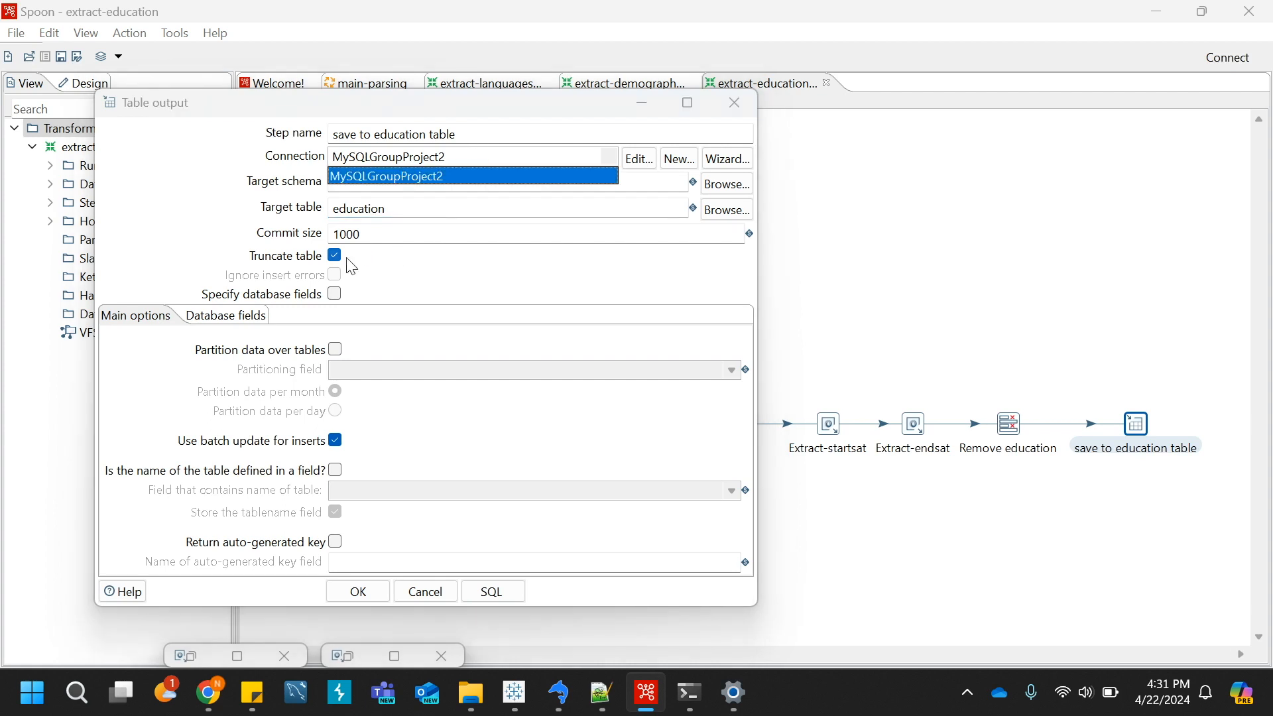
pyautogui.click(426, 594)
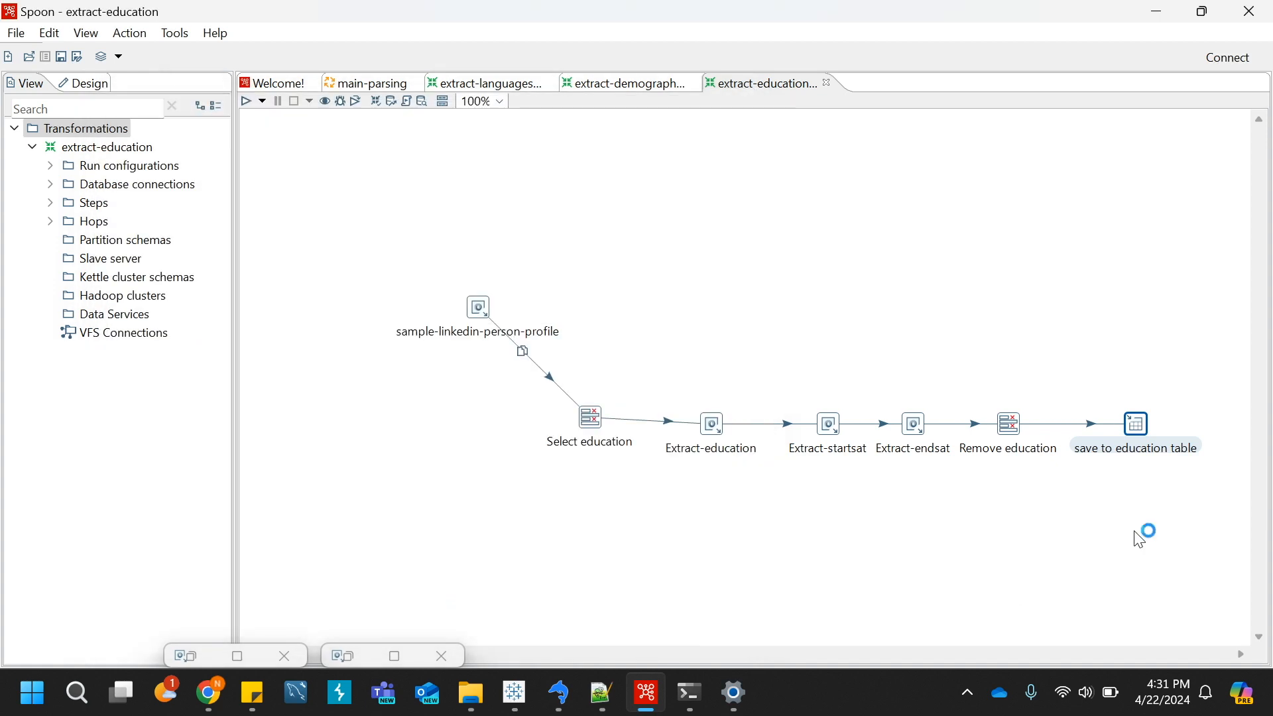
# Bring up the extract-languages transformation, examine the languages array in the profile JSON file in Notepad++, and return to Spoon
pyautogui.click(372, 83)
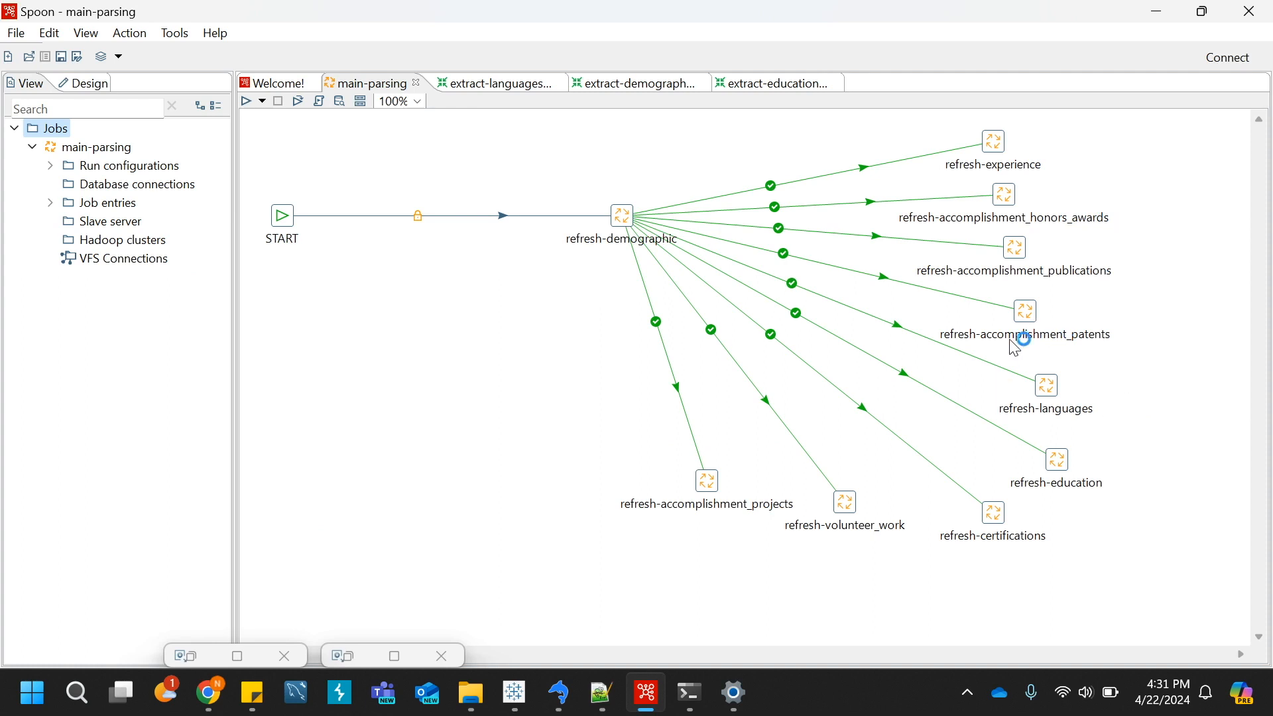
pyautogui.click(531, 87)
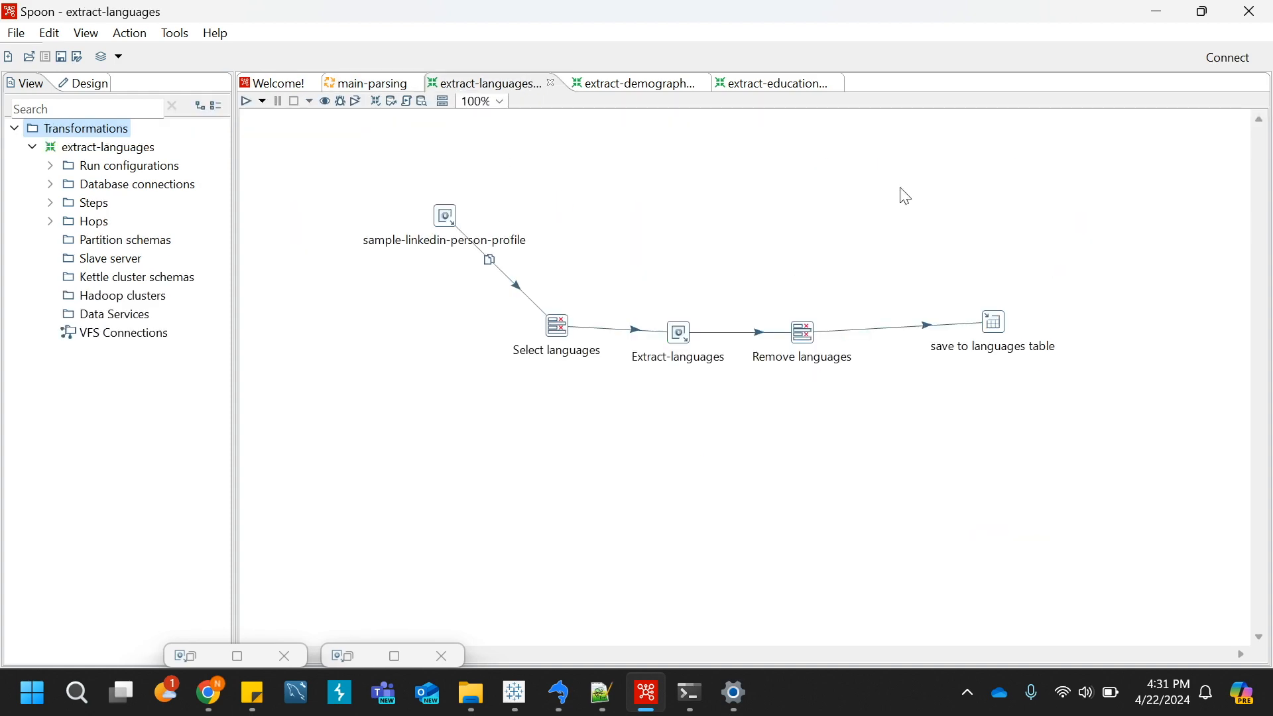
pyautogui.click(602, 694)
pyautogui.scroll(-14, 500, 462)
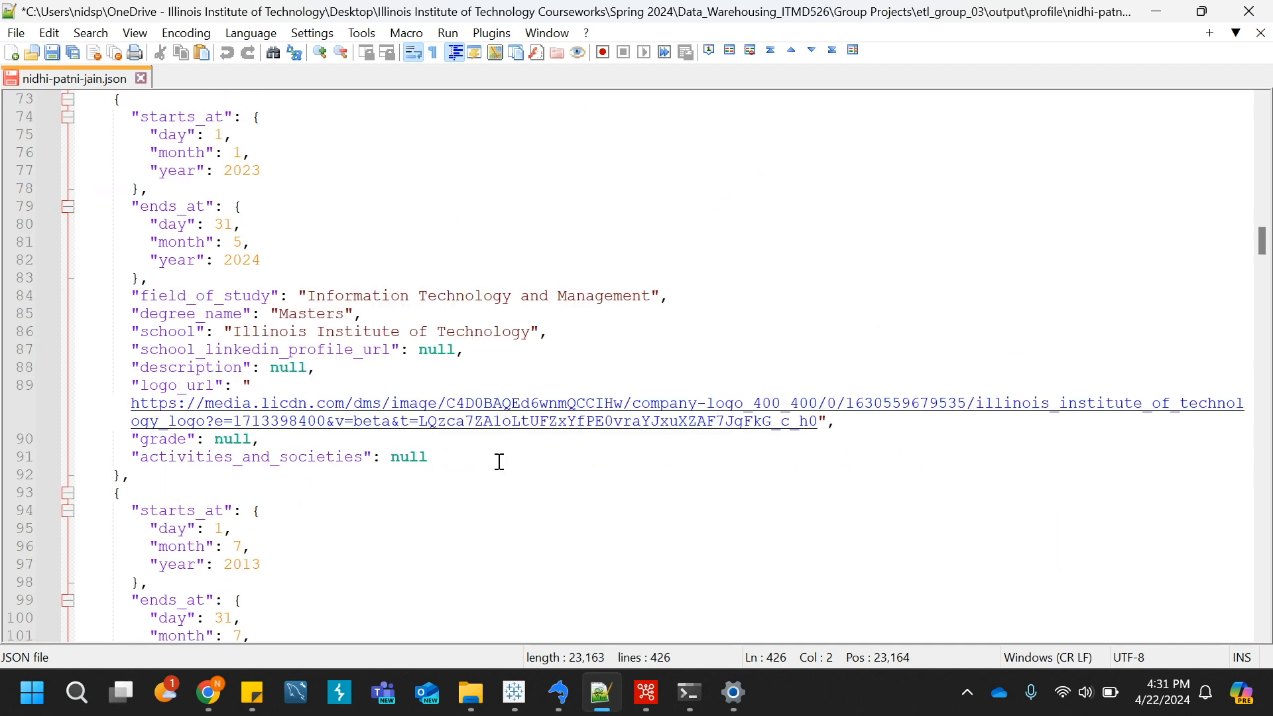
pyautogui.scroll(-3, 500, 462)
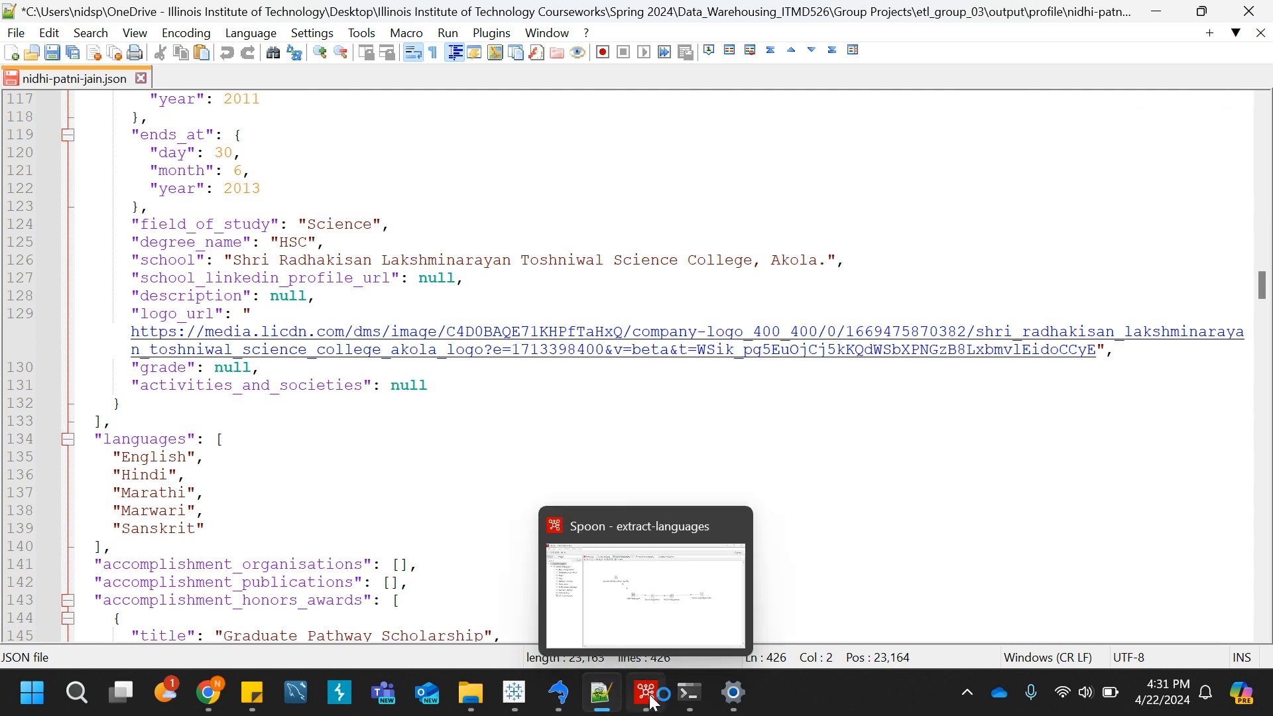
pyautogui.click(626, 690)
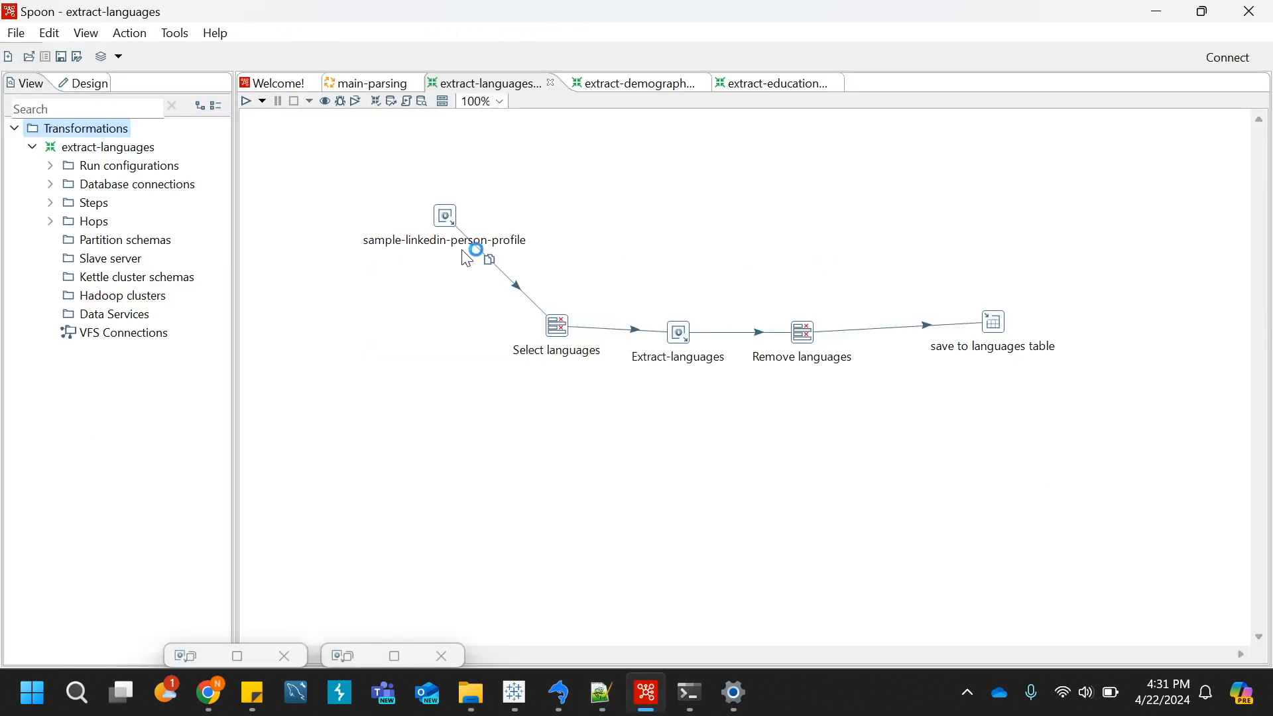
# Inspect the fields defined in the Extract-languages step, and close it without saving
pyautogui.doubleClick(679, 331)
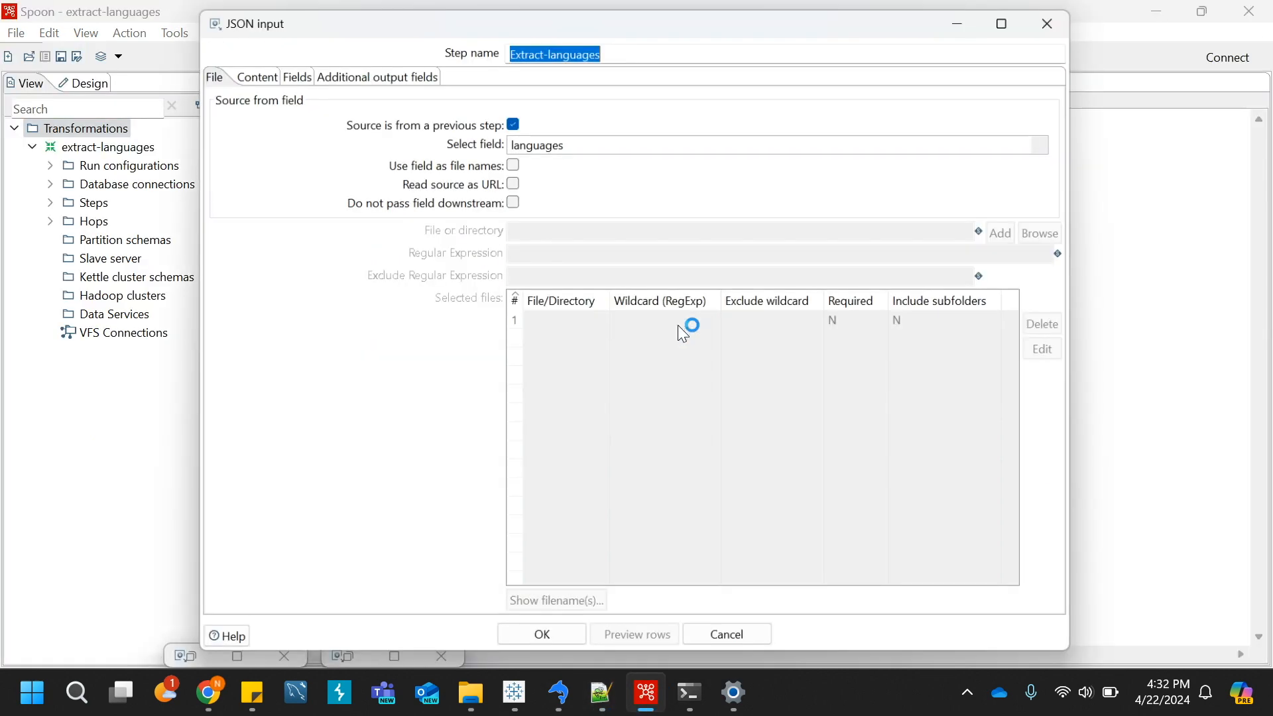
pyautogui.click(289, 72)
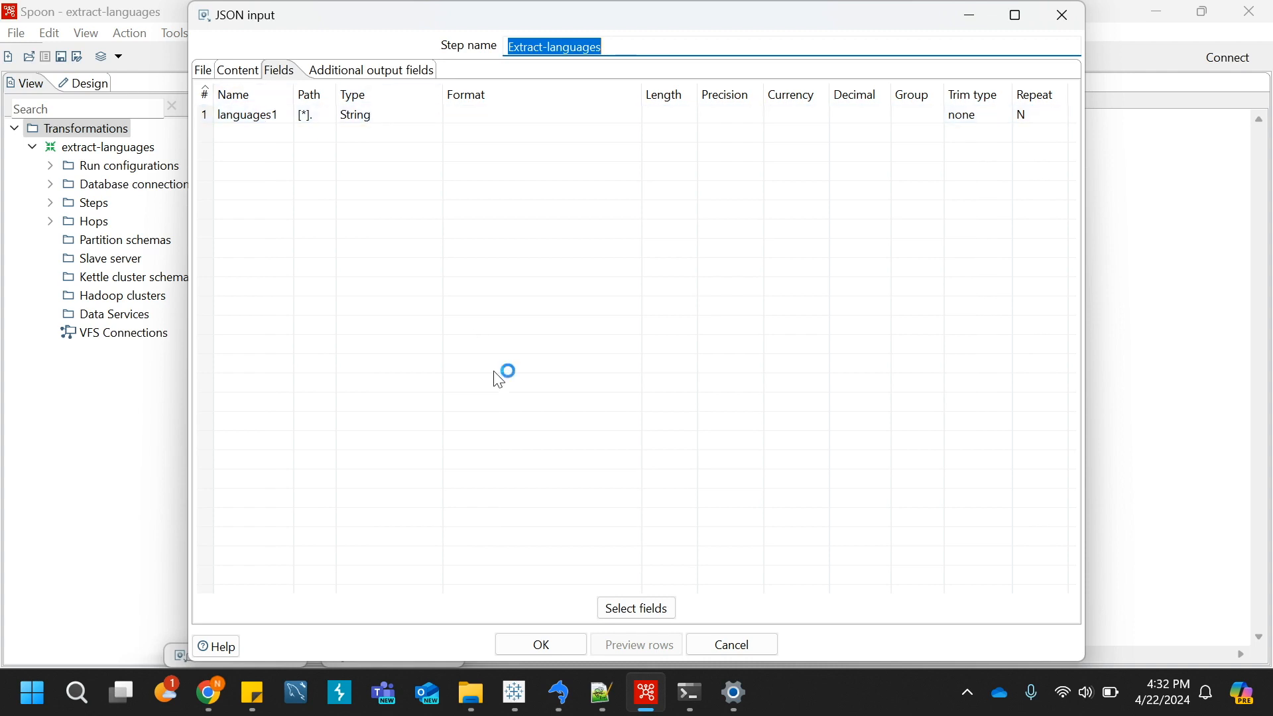
pyautogui.click(743, 642)
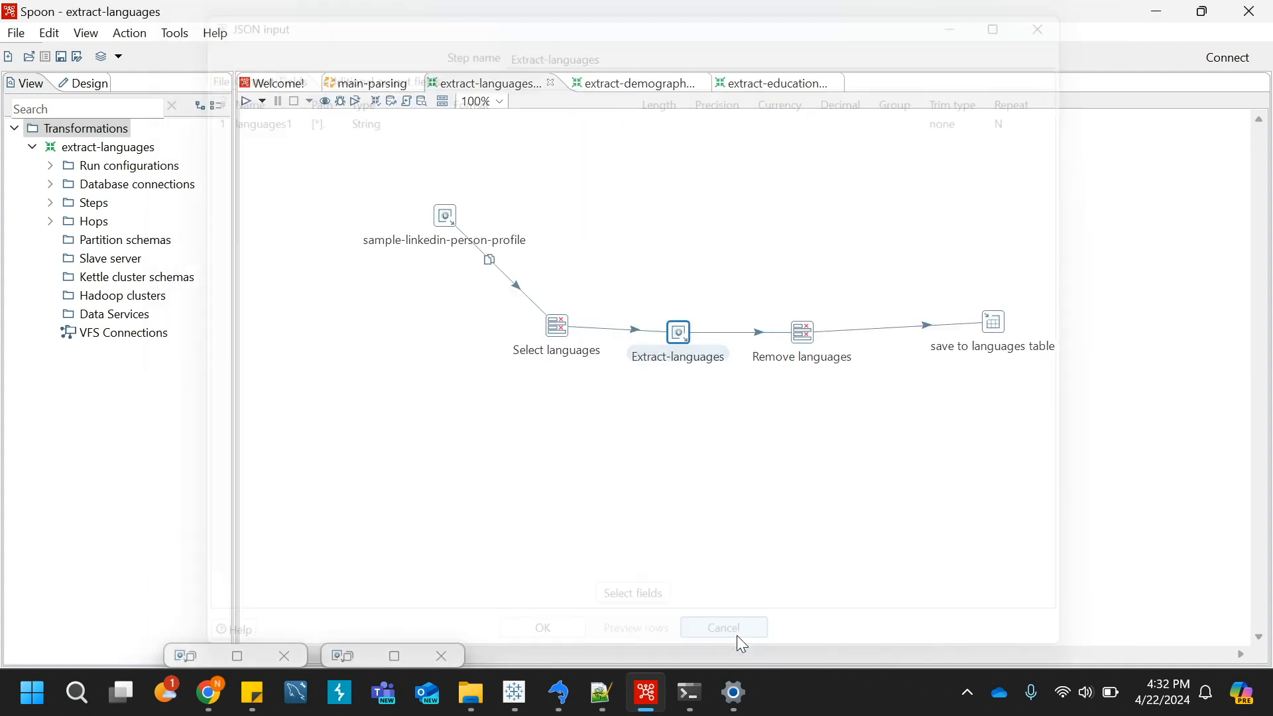
# Inspect the settings of the Remove languages and save to languages table steps, and cancel both dialogs
pyautogui.doubleClick(799, 335)
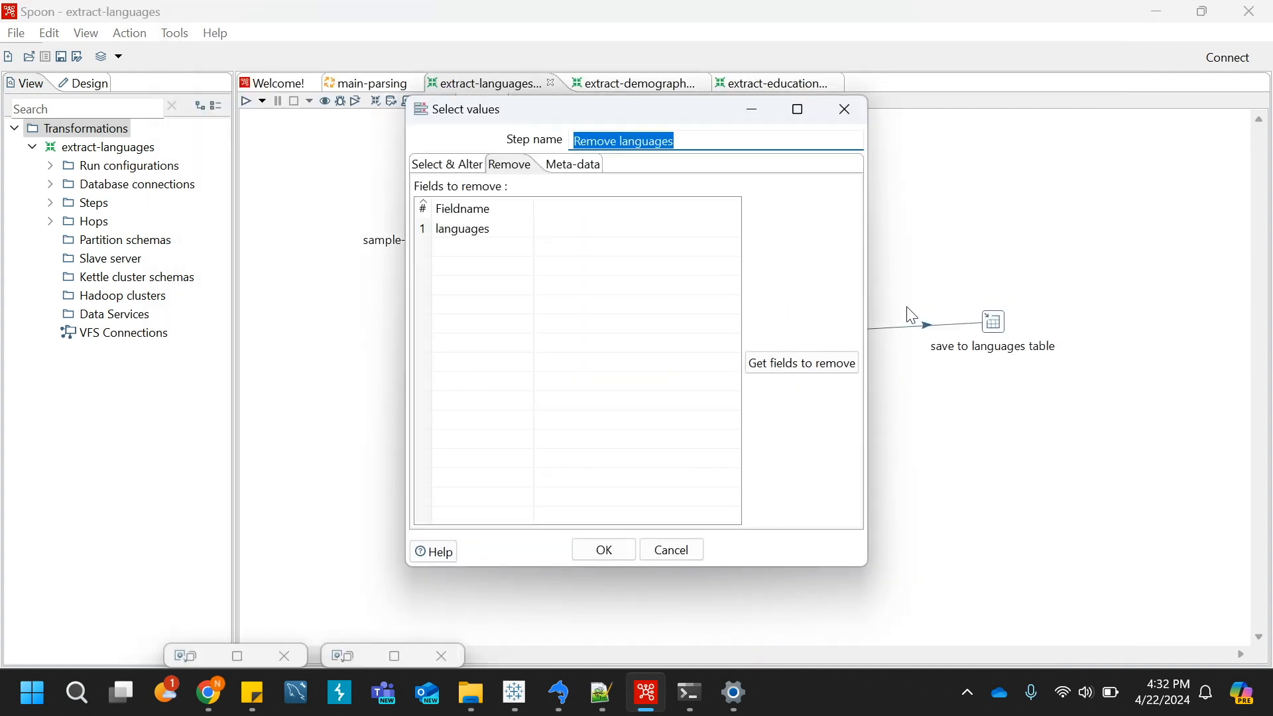
pyautogui.moveTo(683, 116); pyautogui.dragTo(464, 162)
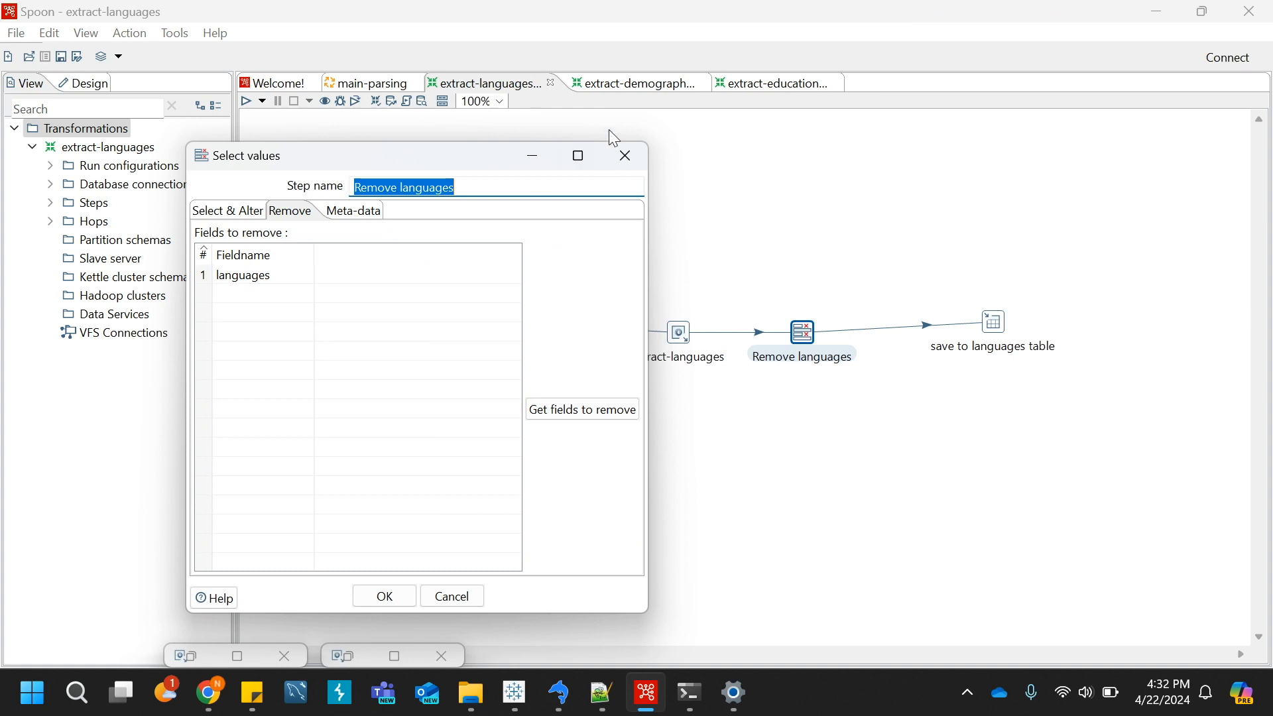
pyautogui.moveTo(1005, 327)
pyautogui.doubleClick(1002, 327)
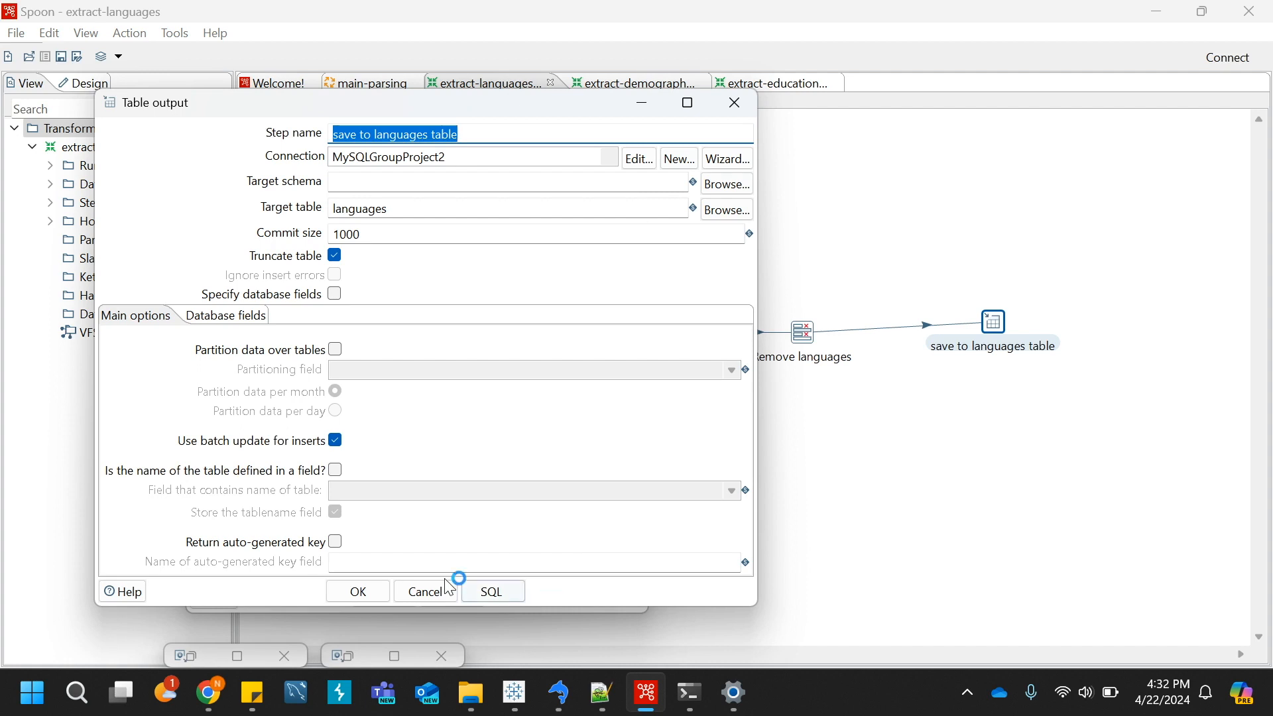
pyautogui.click(428, 600)
pyautogui.click(455, 601)
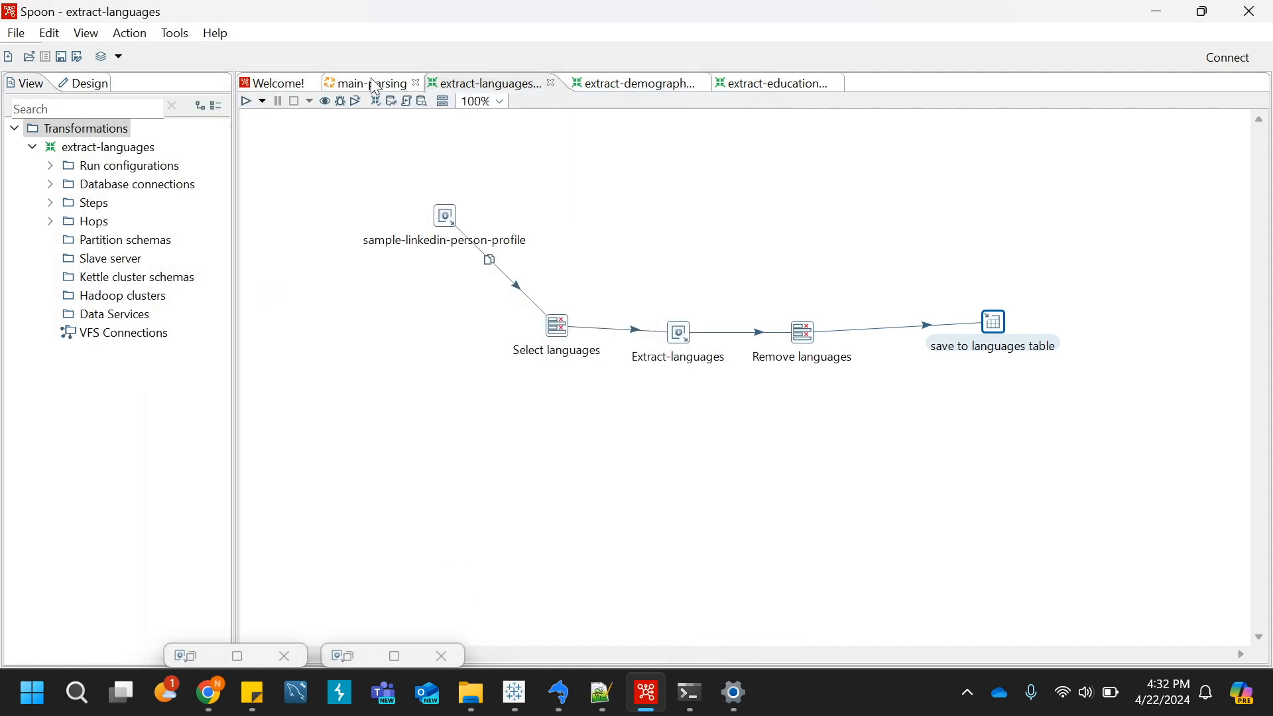
# Bring up the main-parsing job, switch to SQLyog, and review the table creation script in dump_group_03.sql
pyautogui.click(372, 82)
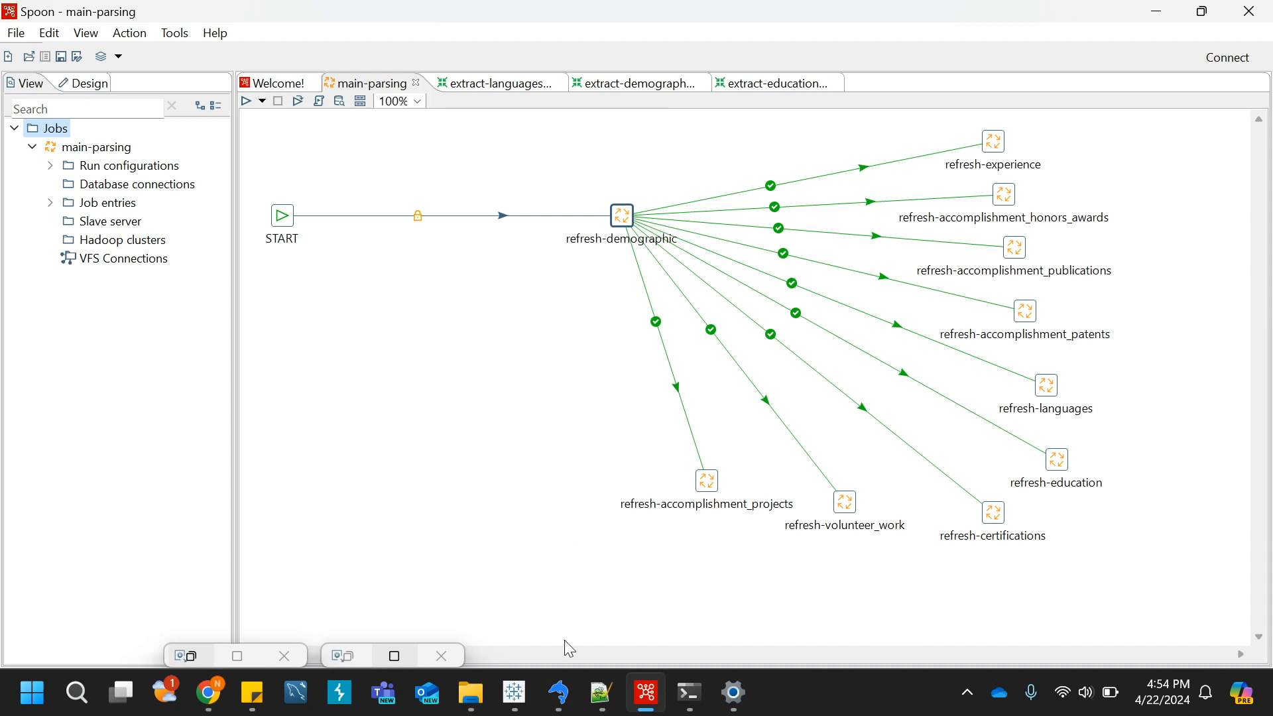
pyautogui.click(561, 695)
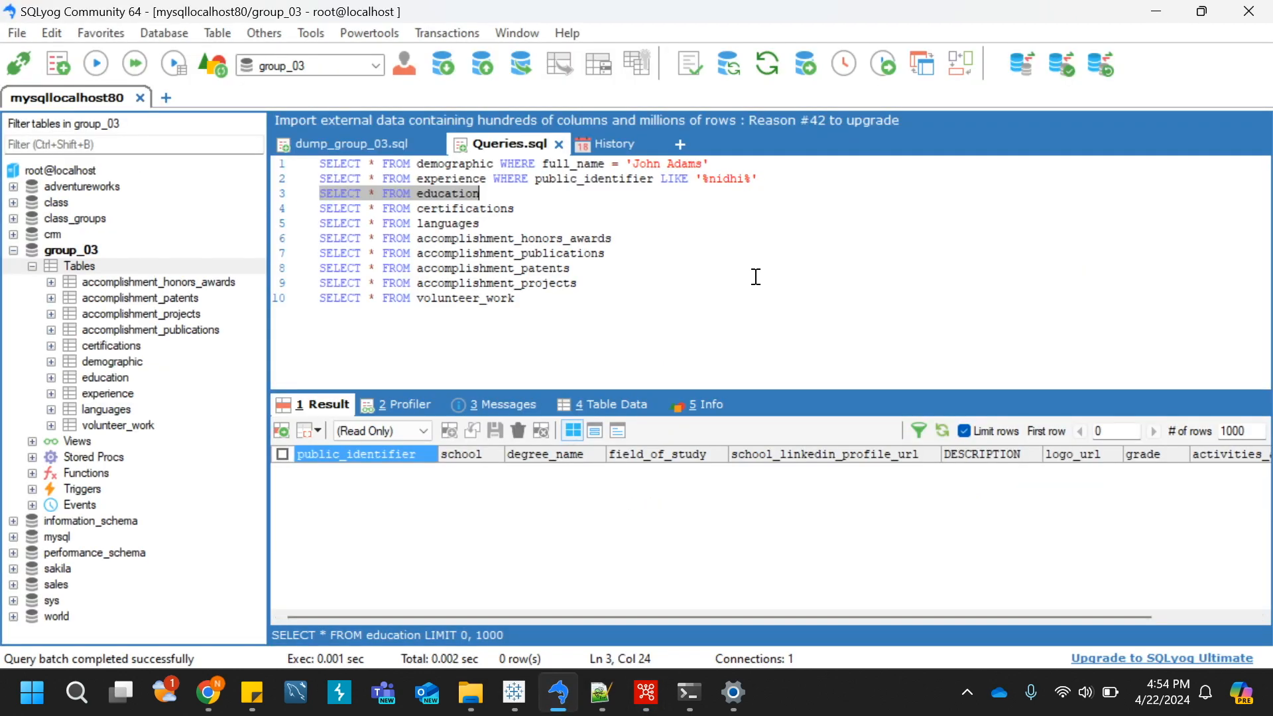
pyautogui.click(356, 137)
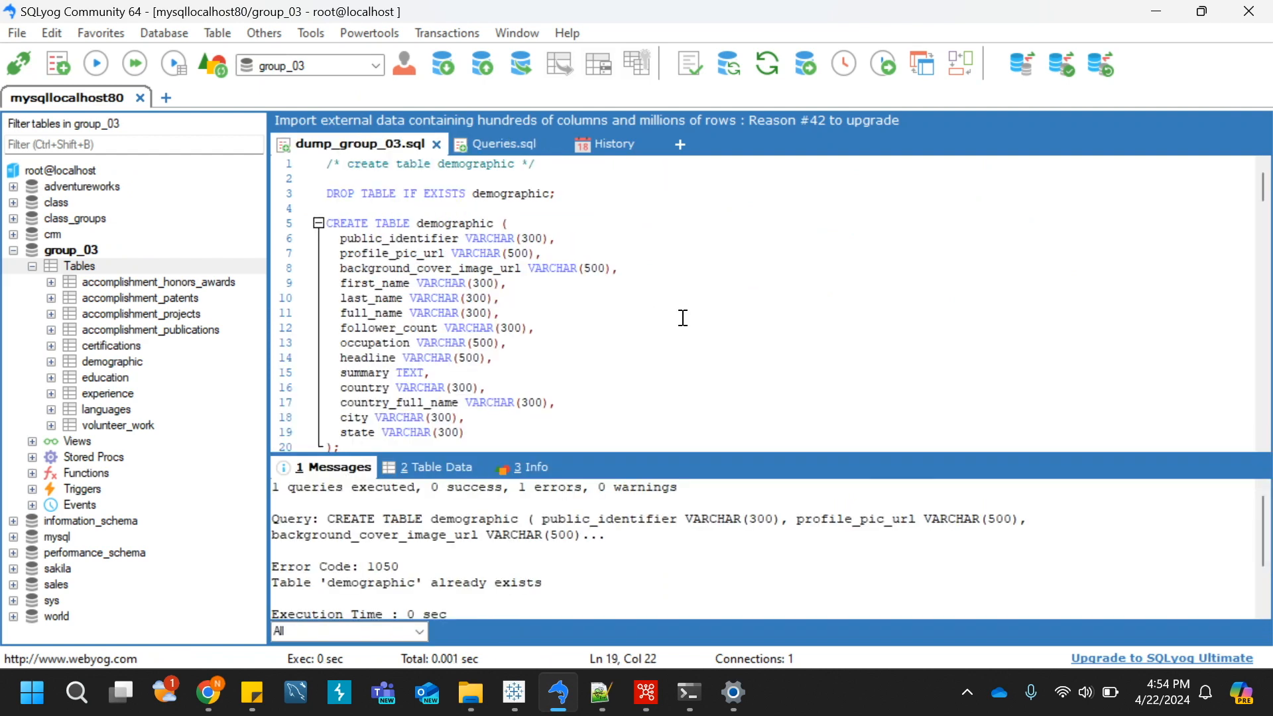
pyautogui.click(95, 63)
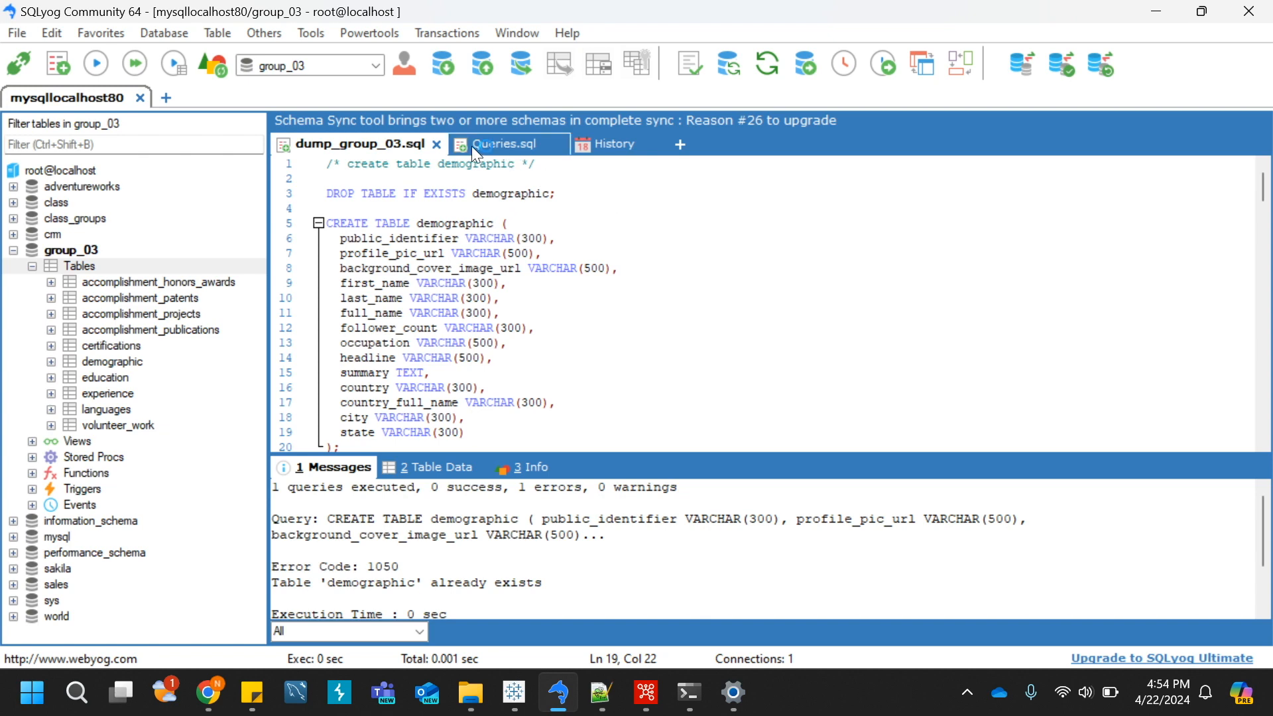
# Run the SELECT queries in Queries.sql on the certifications, languages and accomplishment_honors_awards tables one at a time
pyautogui.click(496, 144)
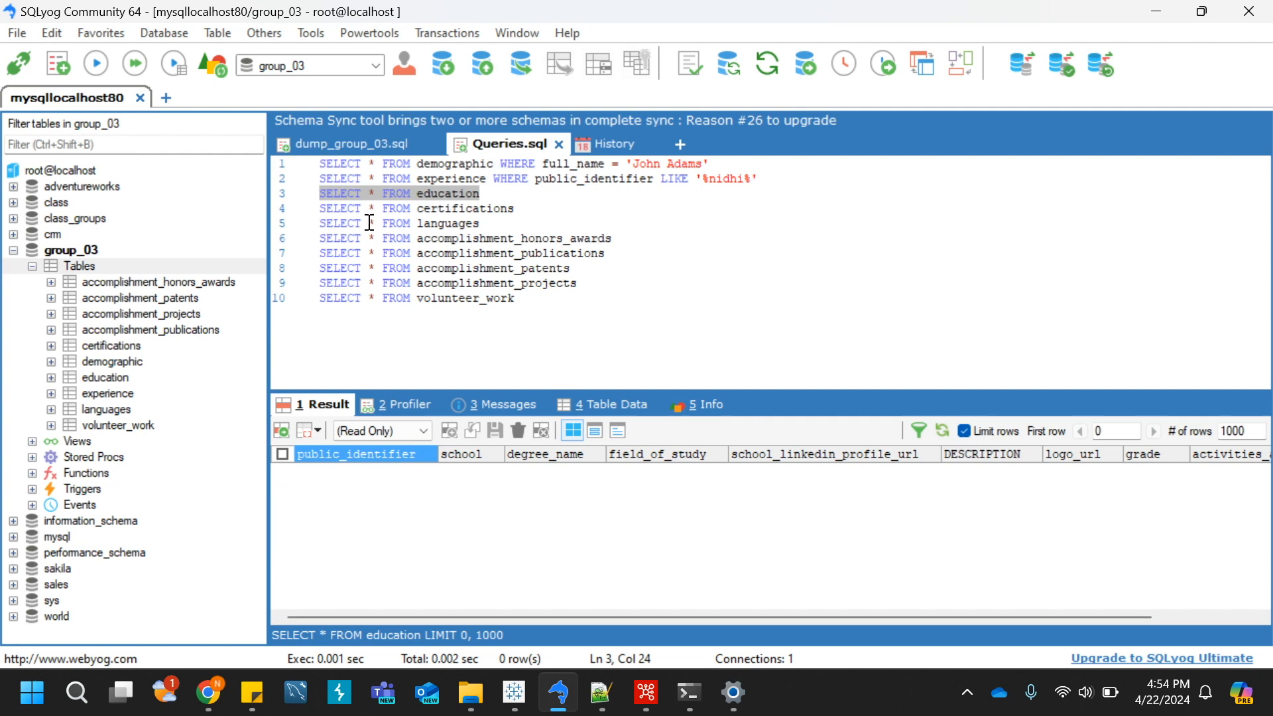
pyautogui.moveTo(319, 210); pyautogui.dragTo(540, 209)
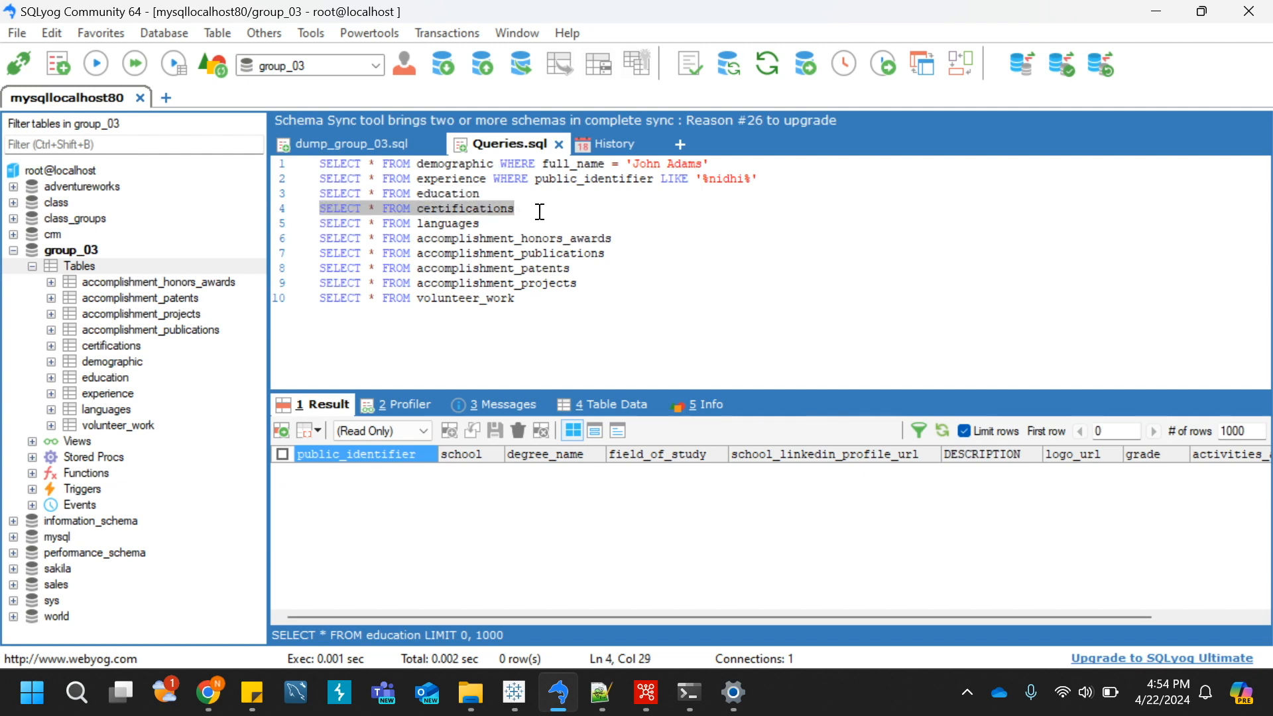
pyautogui.click(99, 63)
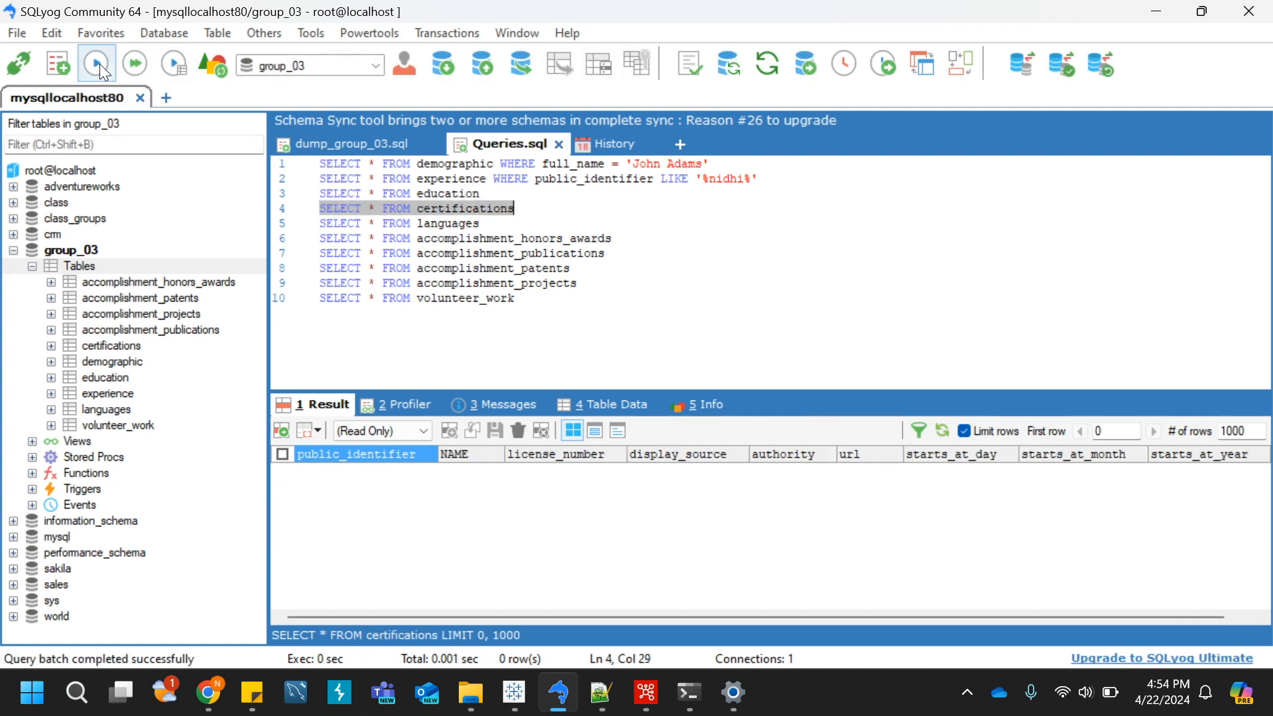
pyautogui.tripleClick(323, 225)
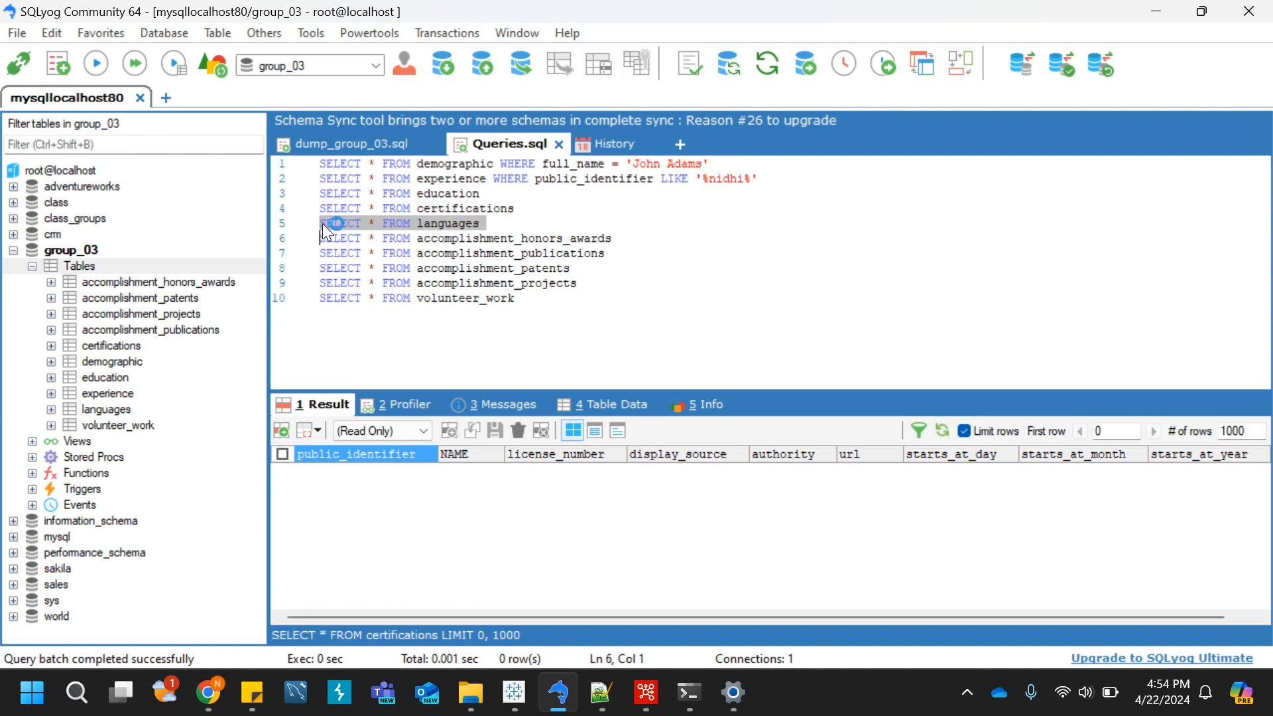
pyautogui.click(98, 60)
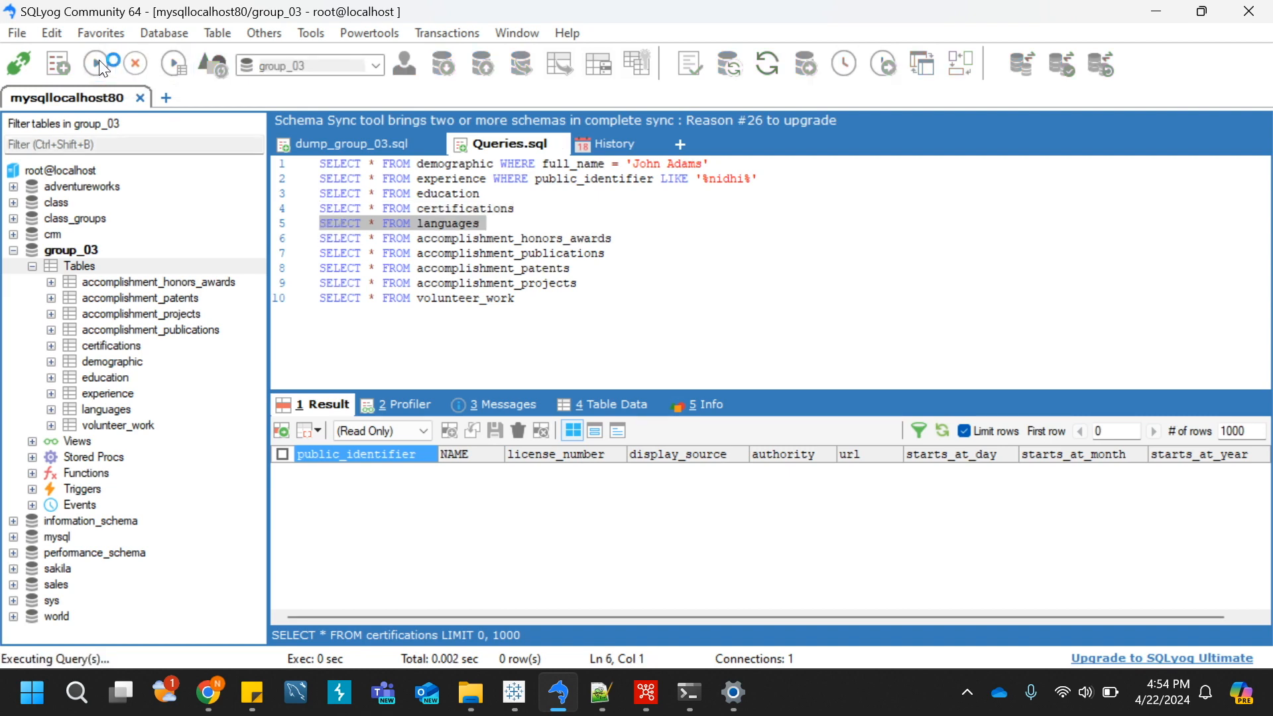
pyautogui.click(613, 240)
pyautogui.keyDown('shift'); pyautogui.click(321, 240); pyautogui.keyUp('shift')
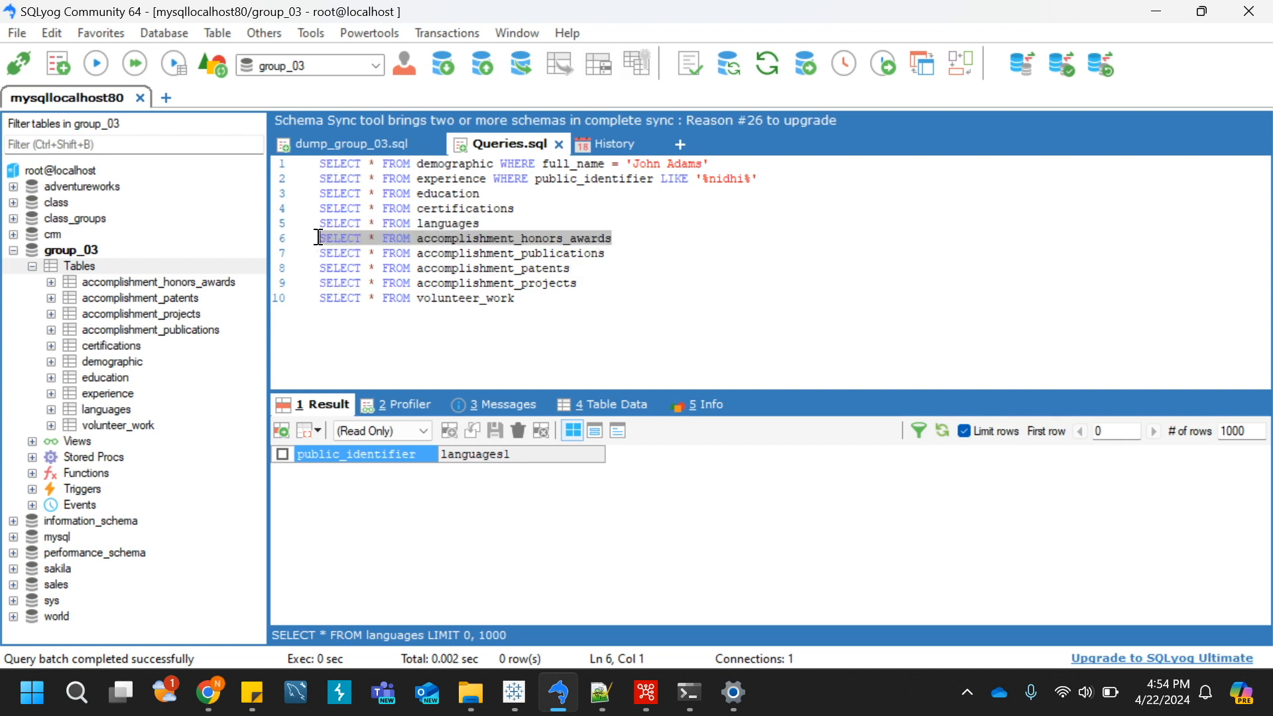
pyautogui.click(101, 64)
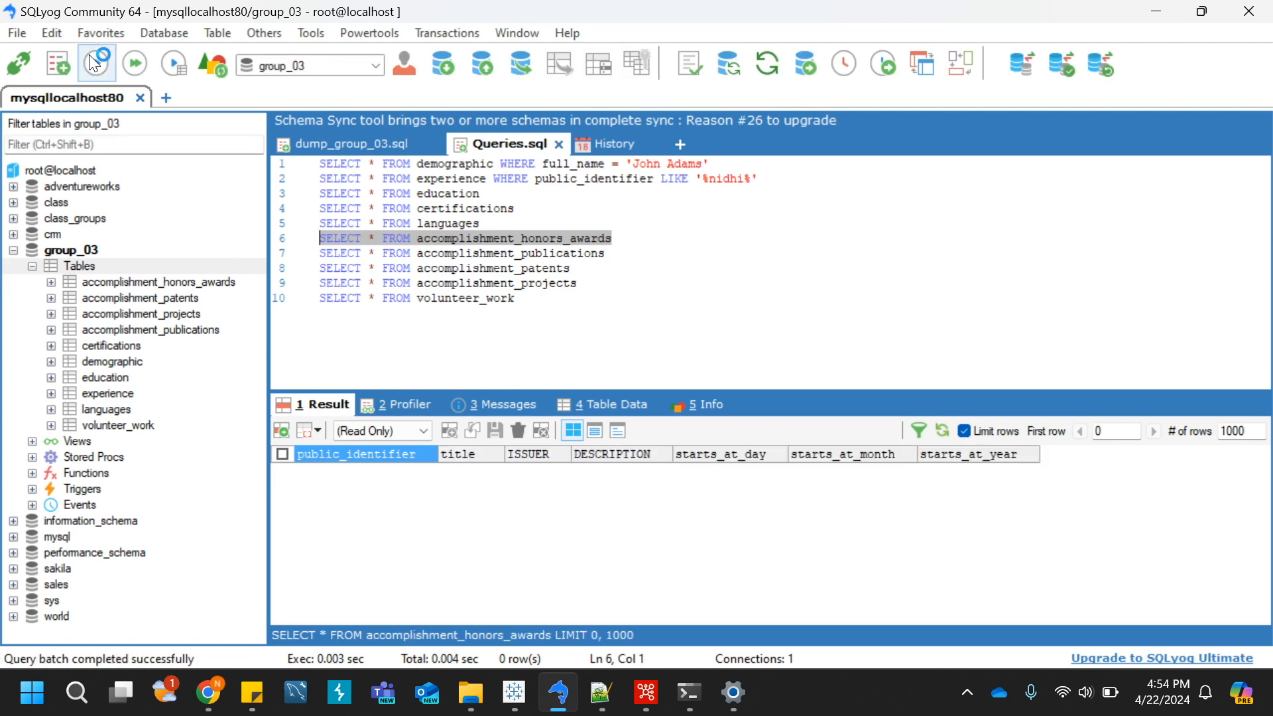
# Switch to Spoon, run the main-parsing job with the Pentaho local configuration, and review its execution log
pyautogui.click(647, 694)
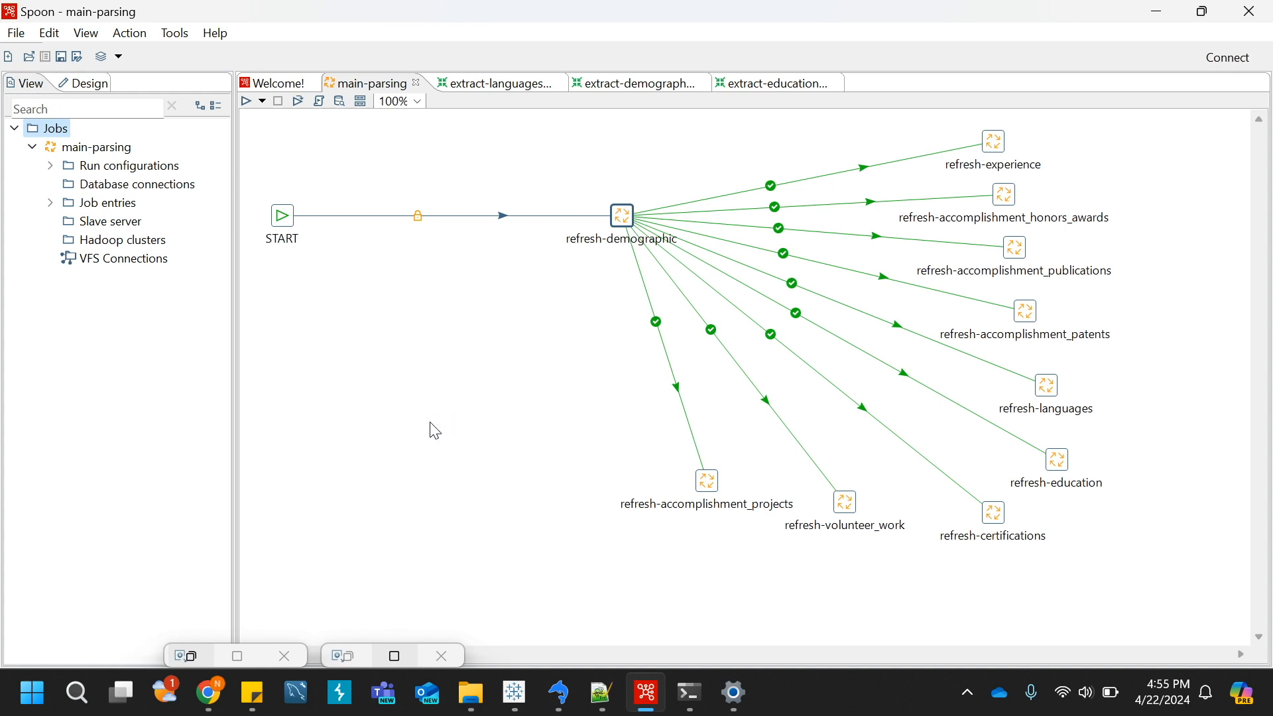
pyautogui.click(248, 103)
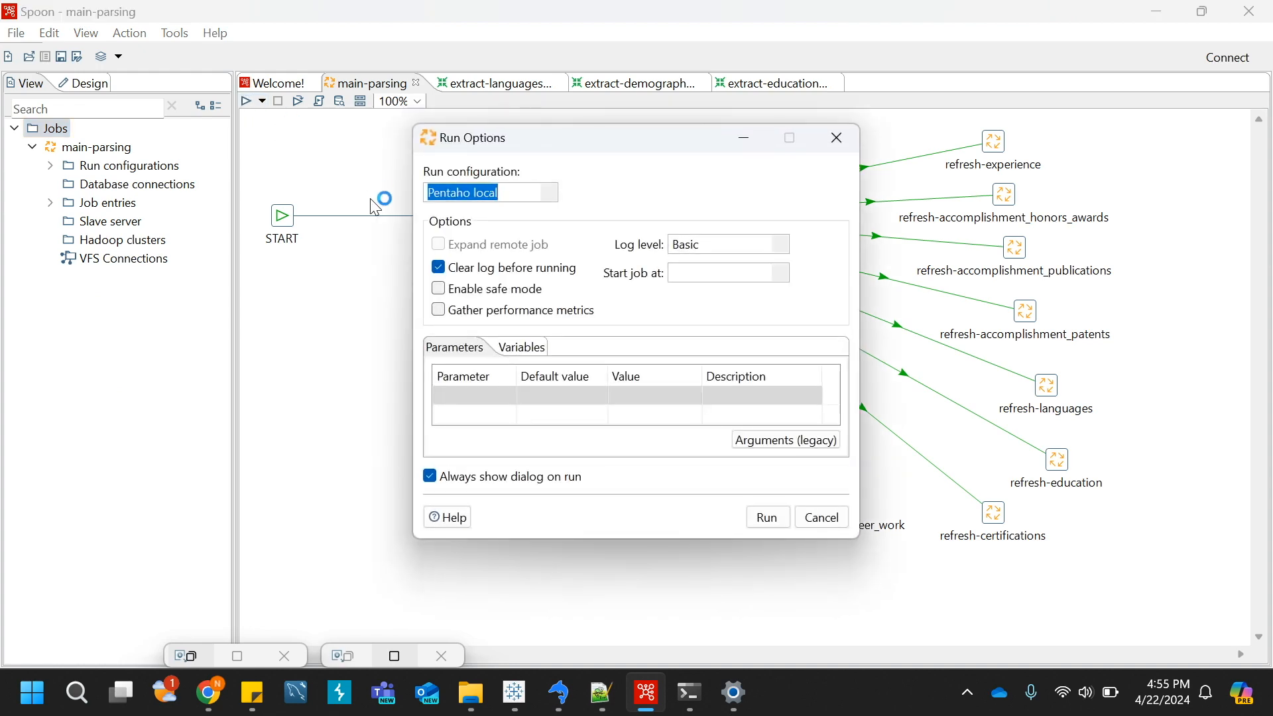
pyautogui.click(768, 518)
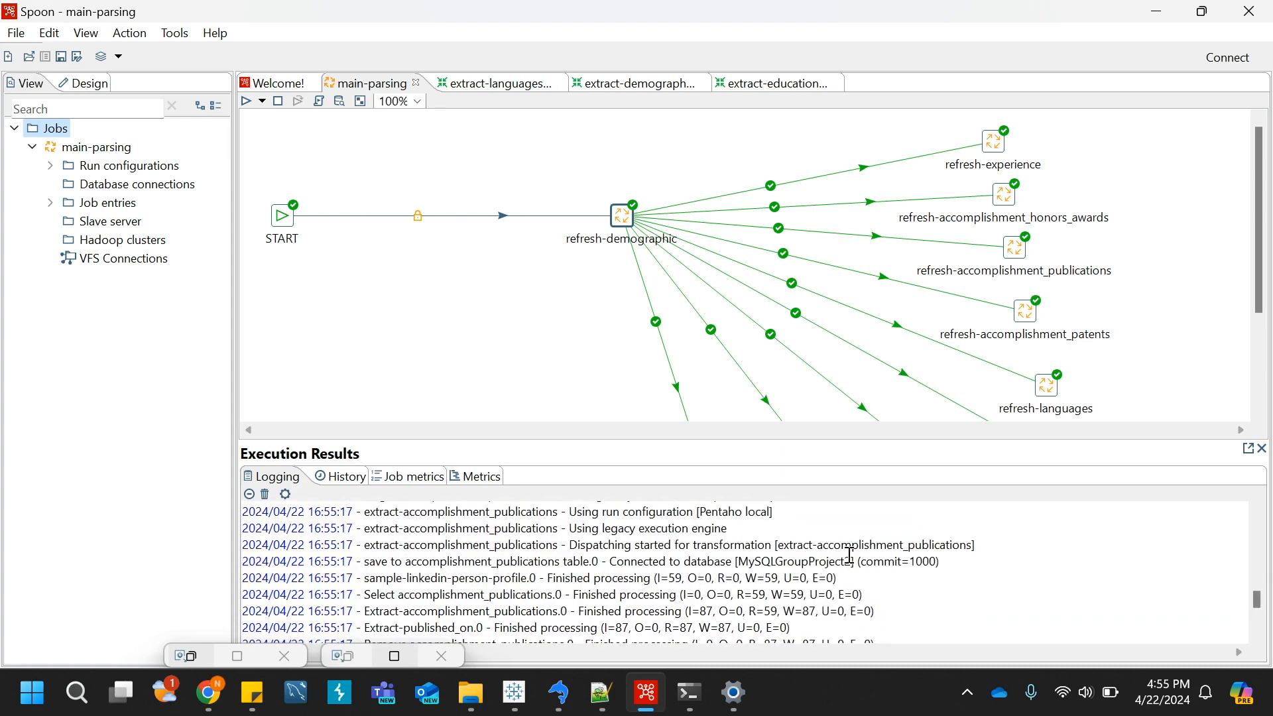
pyautogui.scroll(10, 851, 556)
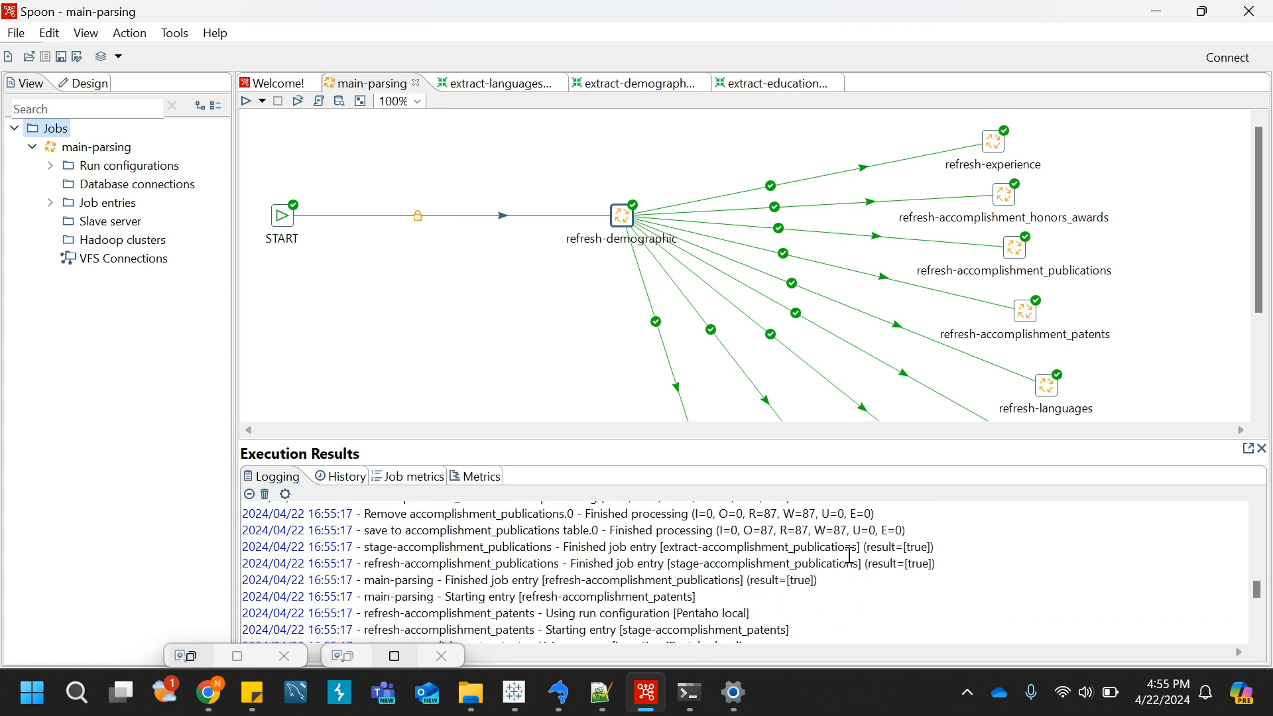
pyautogui.scroll(15, 851, 556)
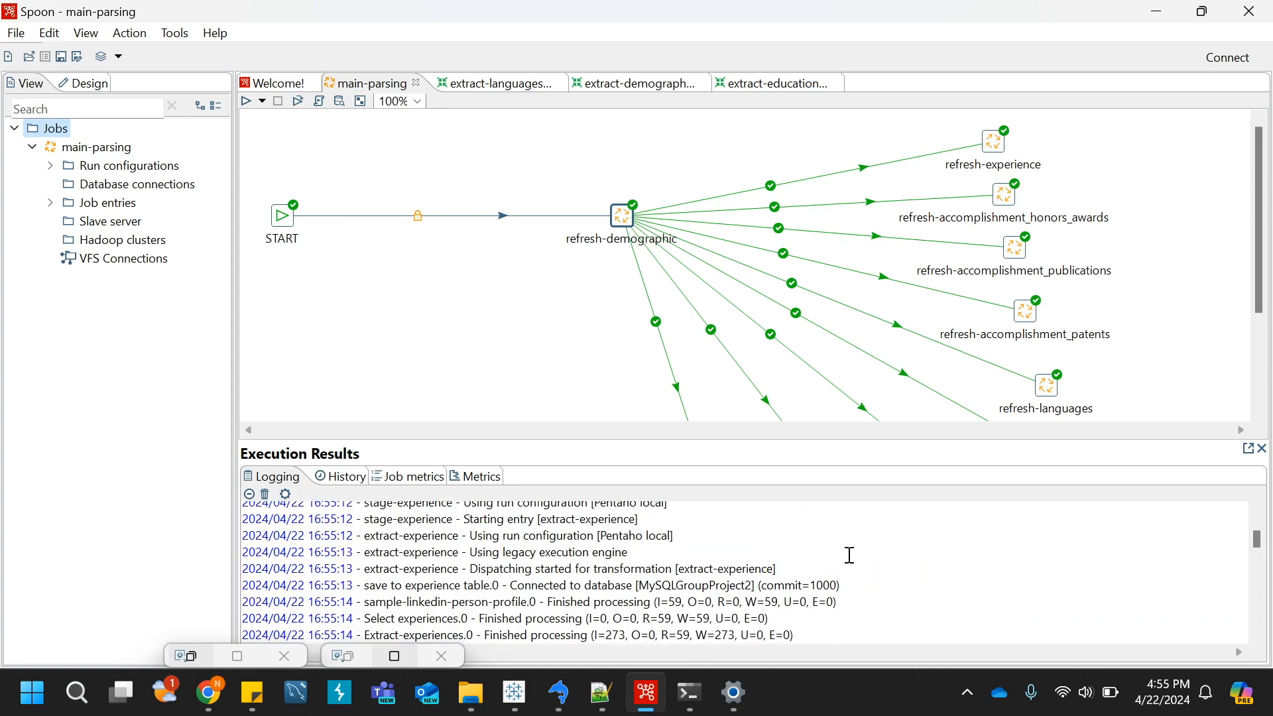
pyautogui.scroll(-5, 754, 225)
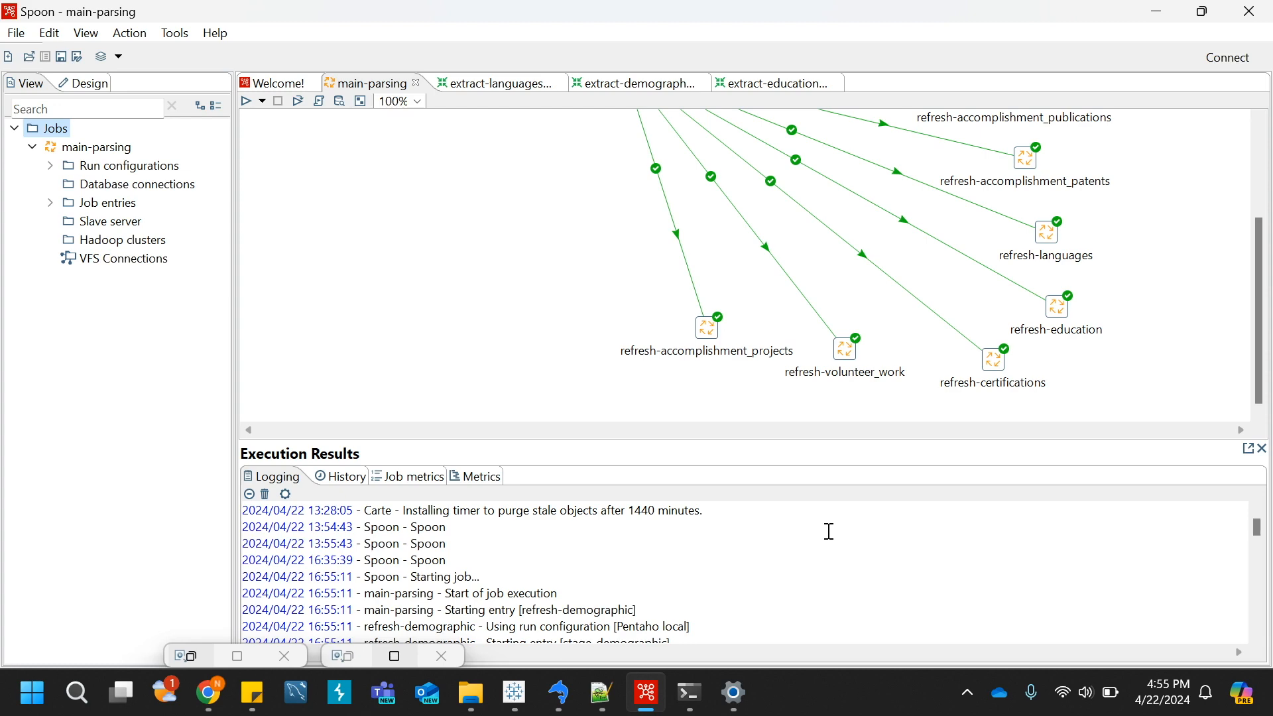
# Switch to SQLyog and run the SELECT query on the education table to check its loaded rows
pyautogui.click(565, 696)
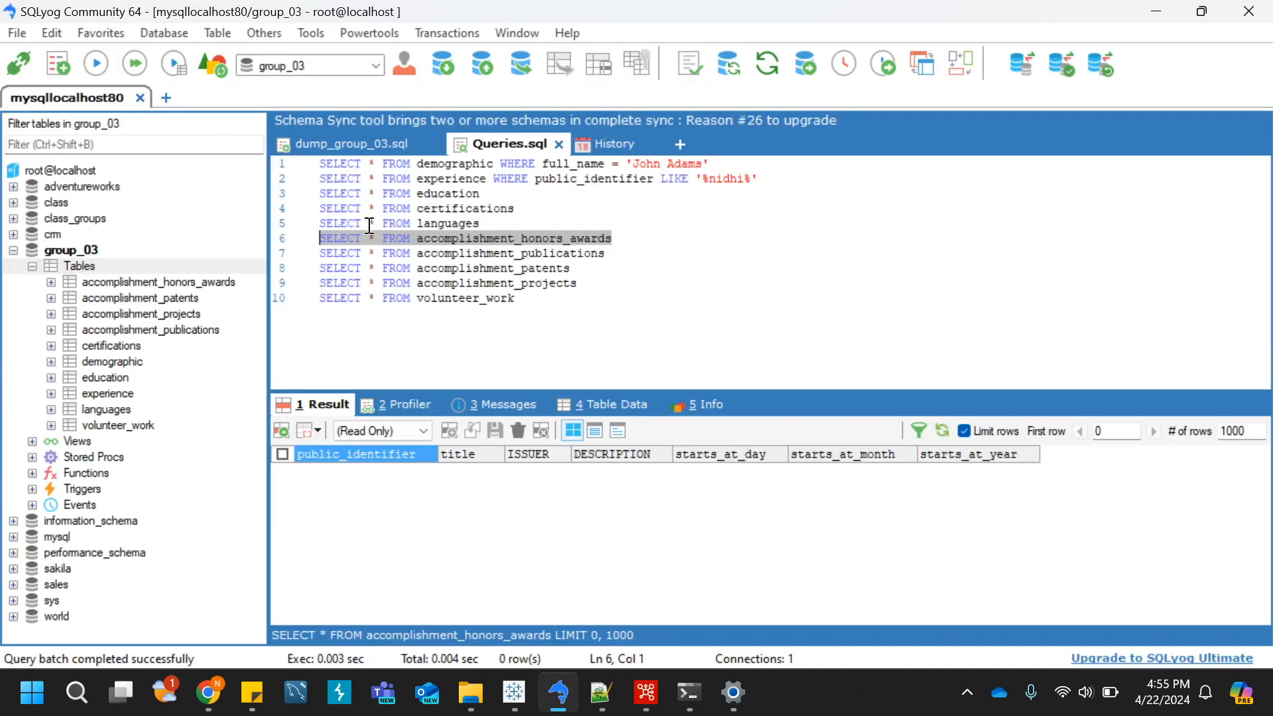
pyautogui.moveTo(321, 196); pyautogui.dragTo(480, 193)
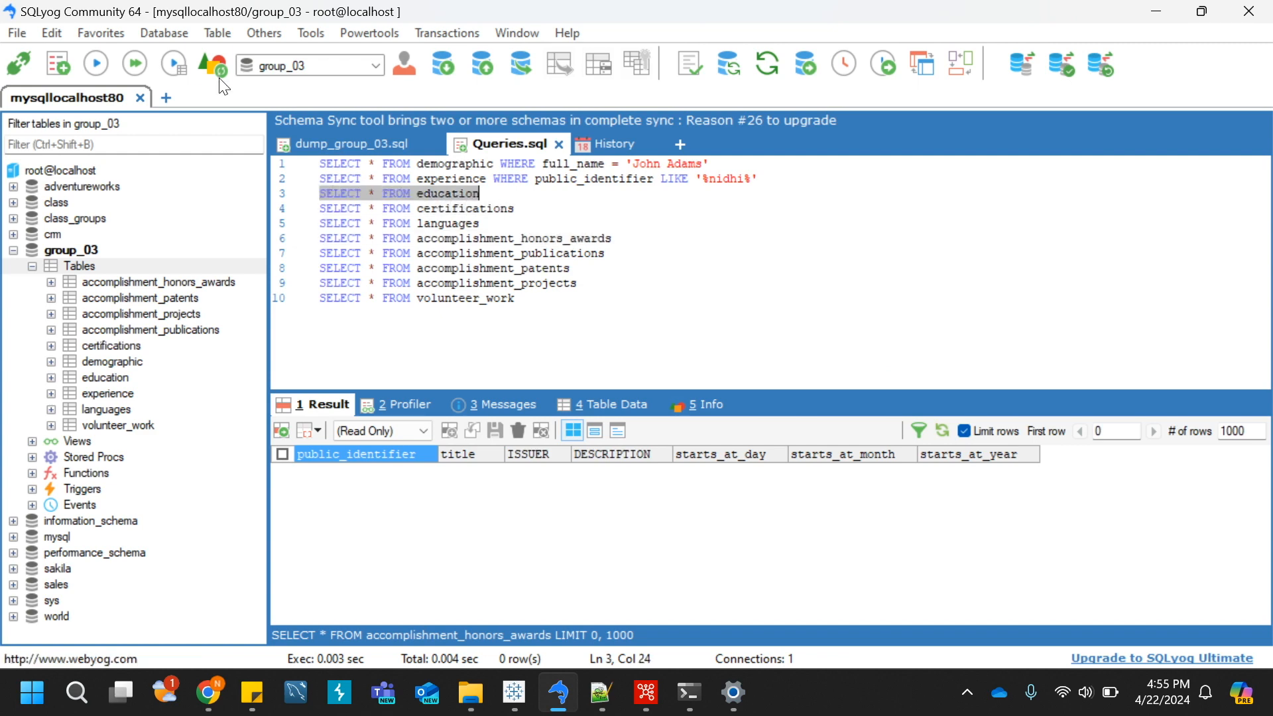
pyautogui.click(97, 61)
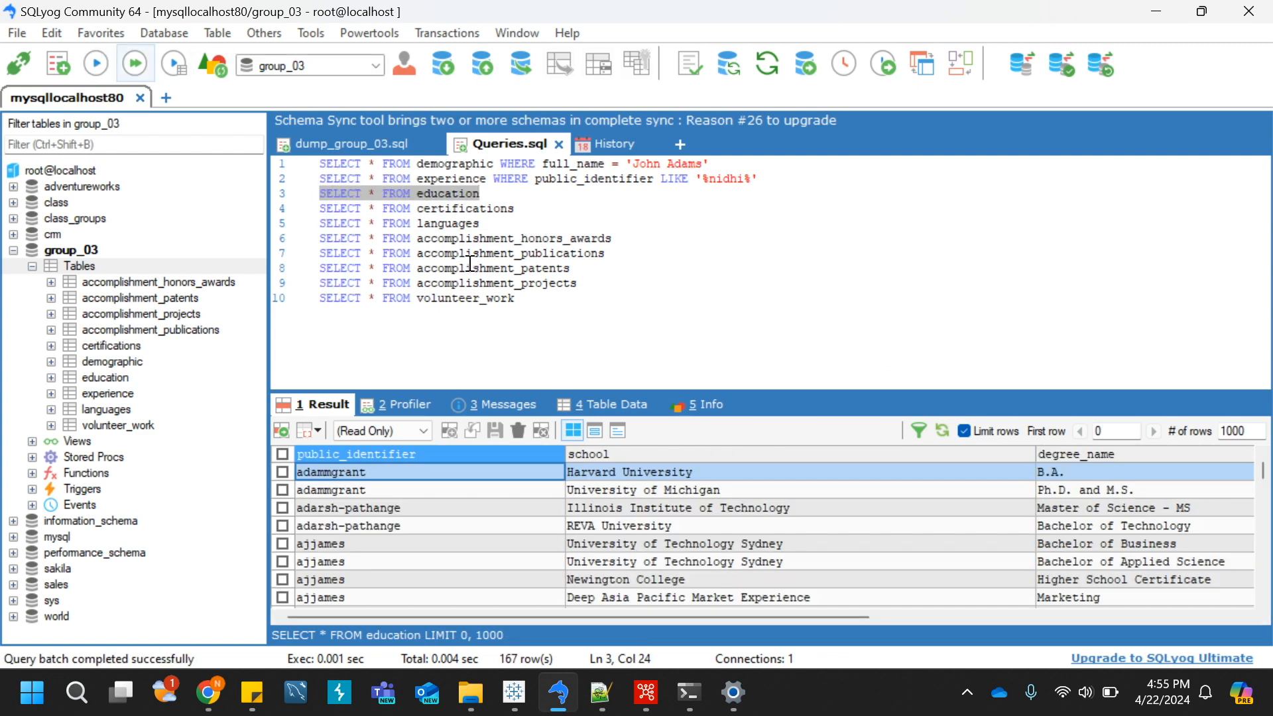
# Run the SELECT queries on the certifications and accomplishment_honors_awards tables to check their loaded rows
pyautogui.moveTo(313, 212); pyautogui.dragTo(497, 229)
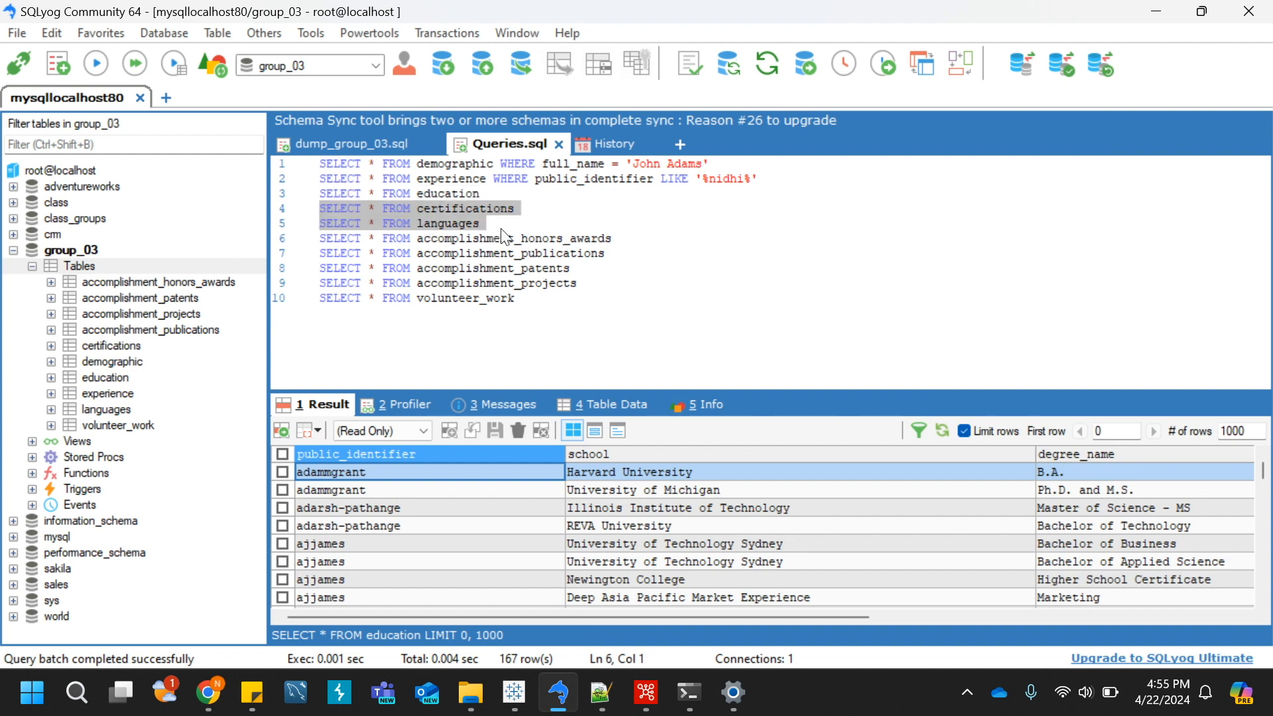
pyautogui.click(532, 212)
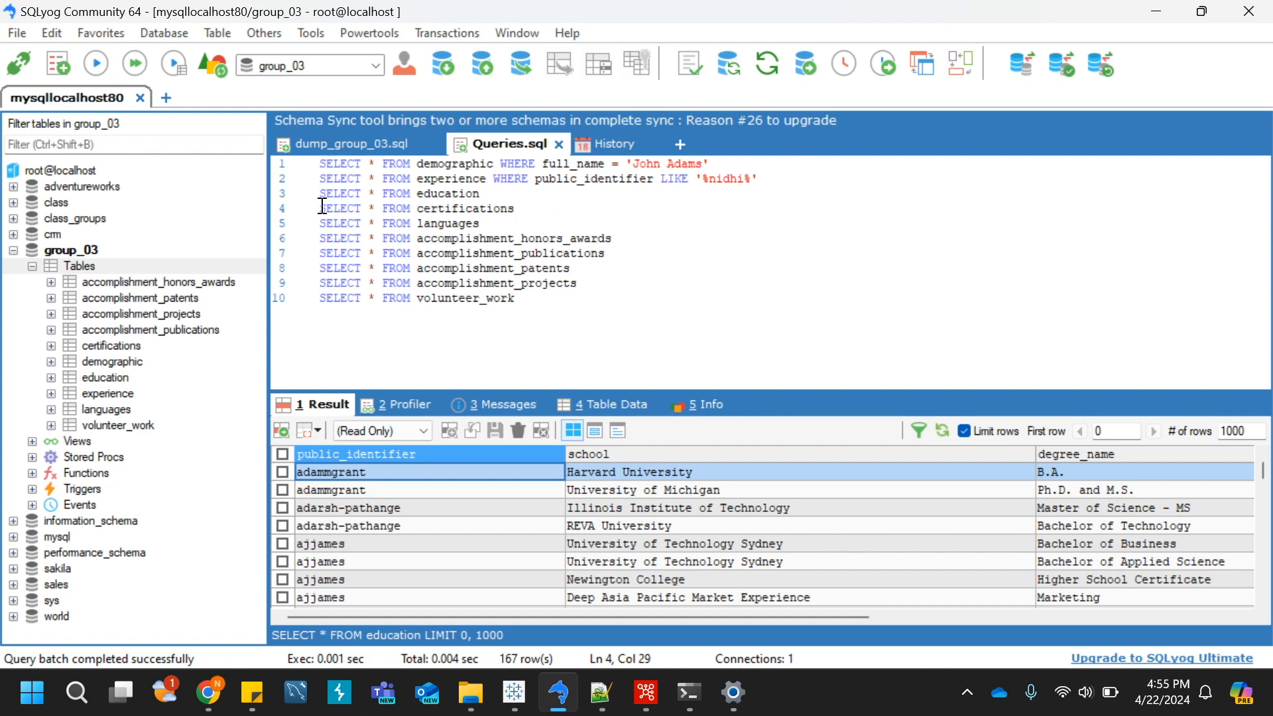
pyautogui.click(487, 193)
pyautogui.tripleClick(535, 201)
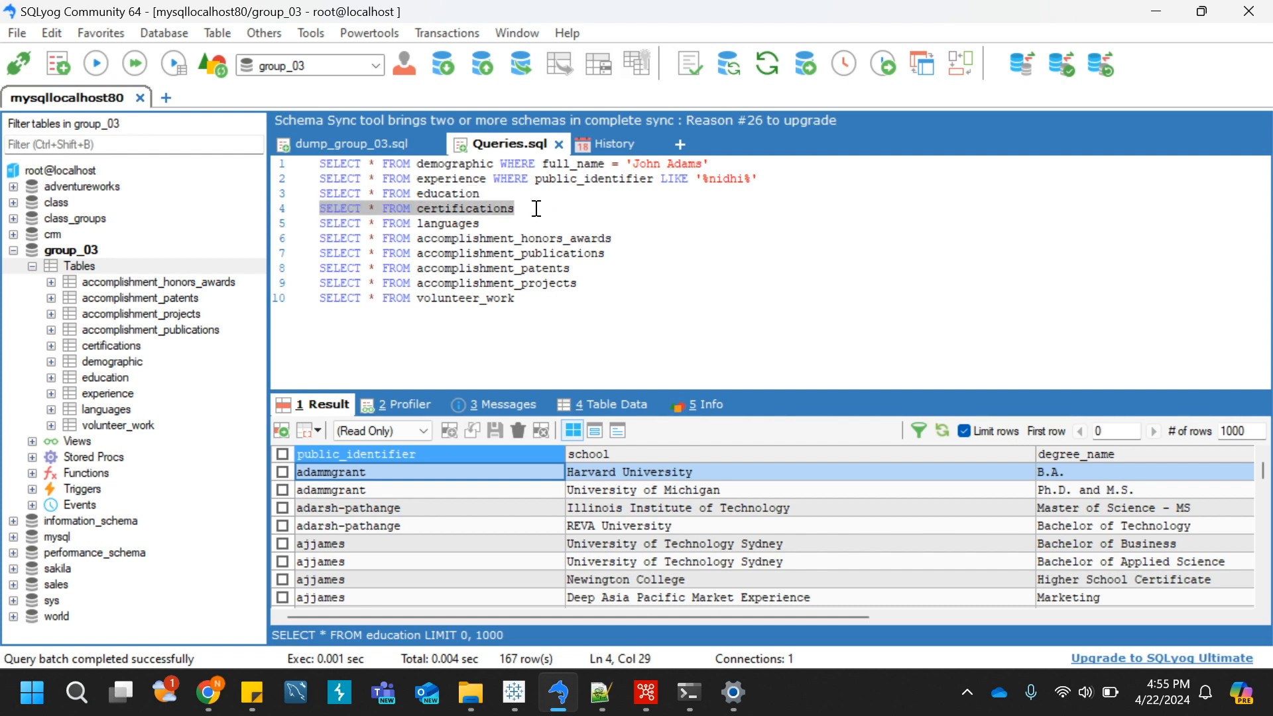
pyautogui.click(97, 65)
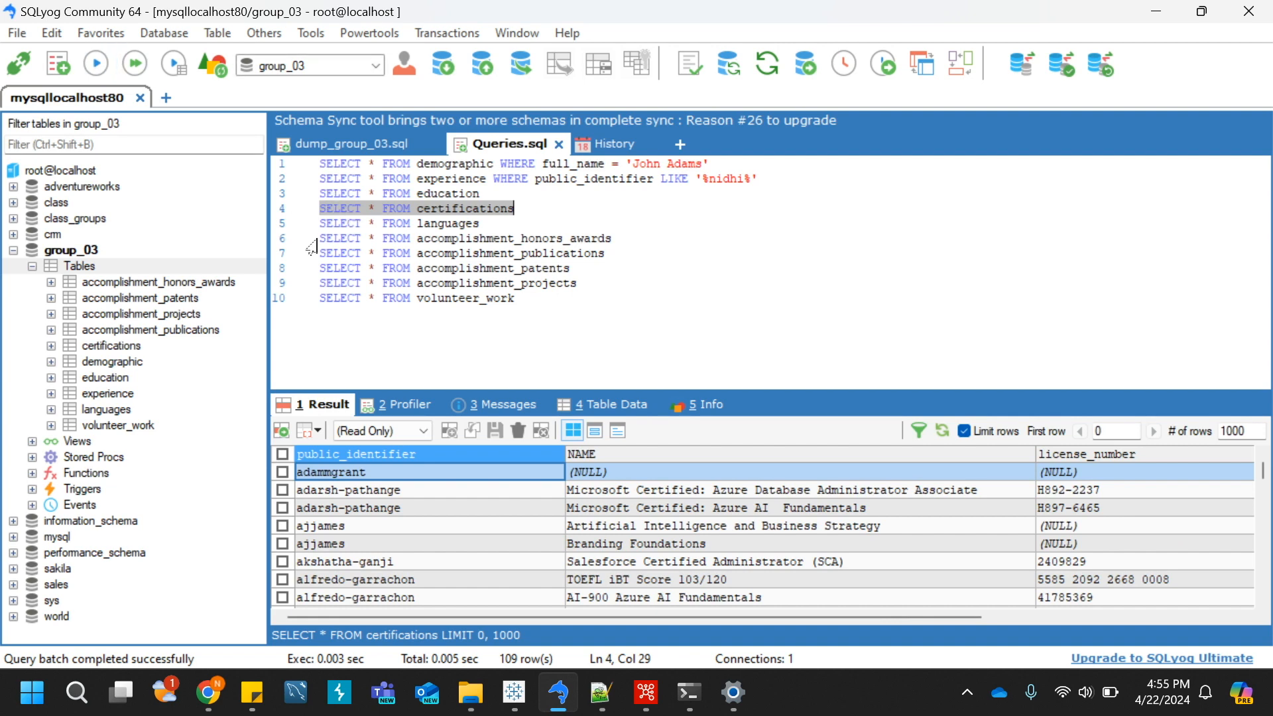
pyautogui.moveTo(323, 239); pyautogui.dragTo(638, 238)
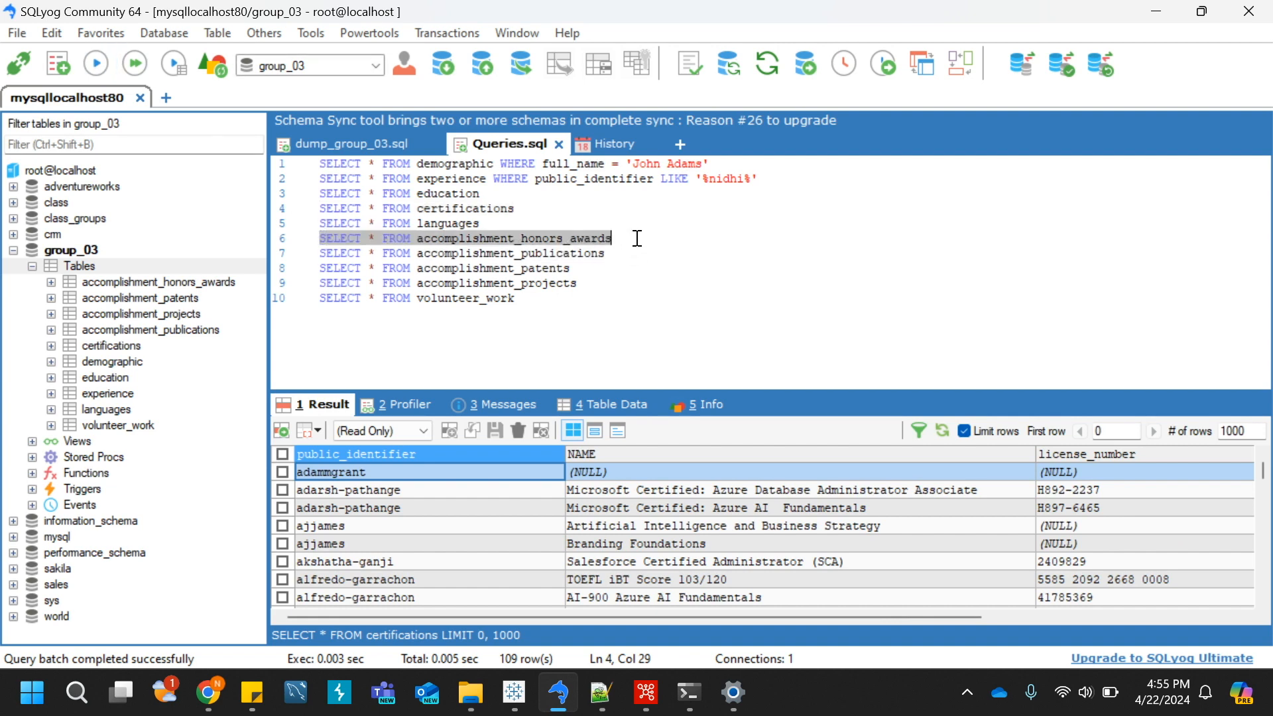
pyautogui.click(97, 64)
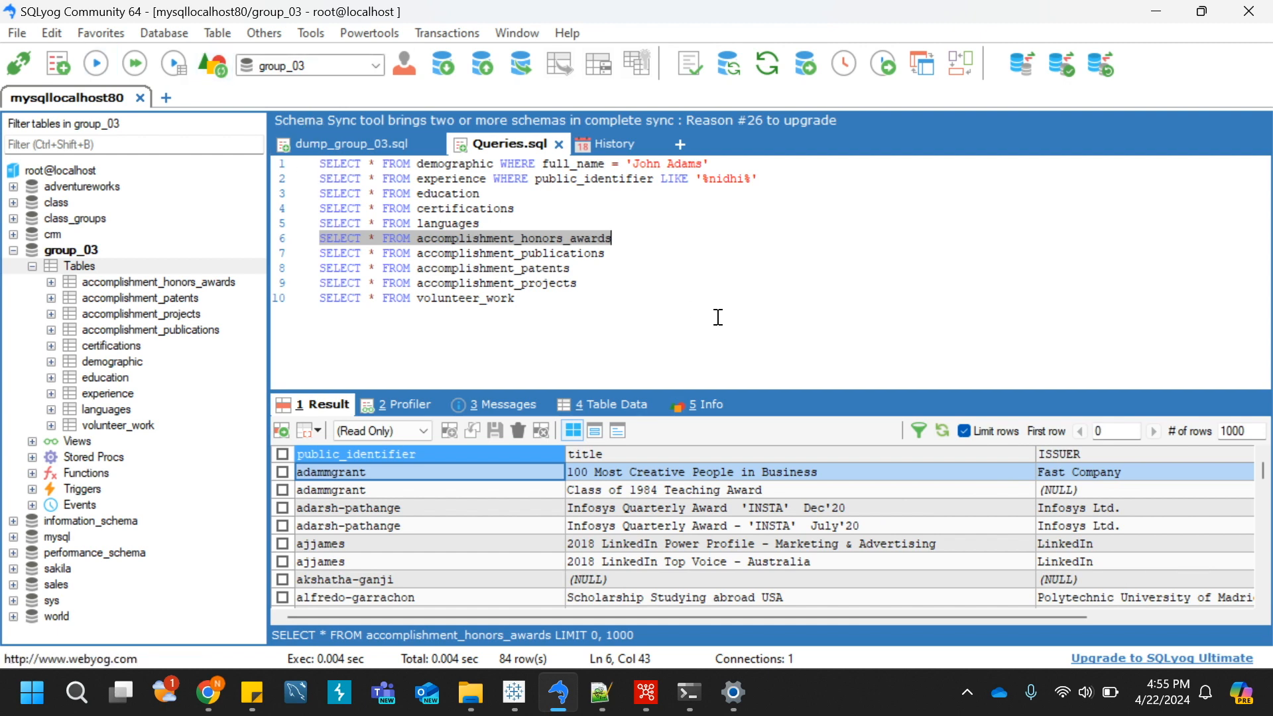
# Switch to the Tableau workbook and examine how the tables of the group_03 data source are related to demographic
pyautogui.moveTo(647, 693)
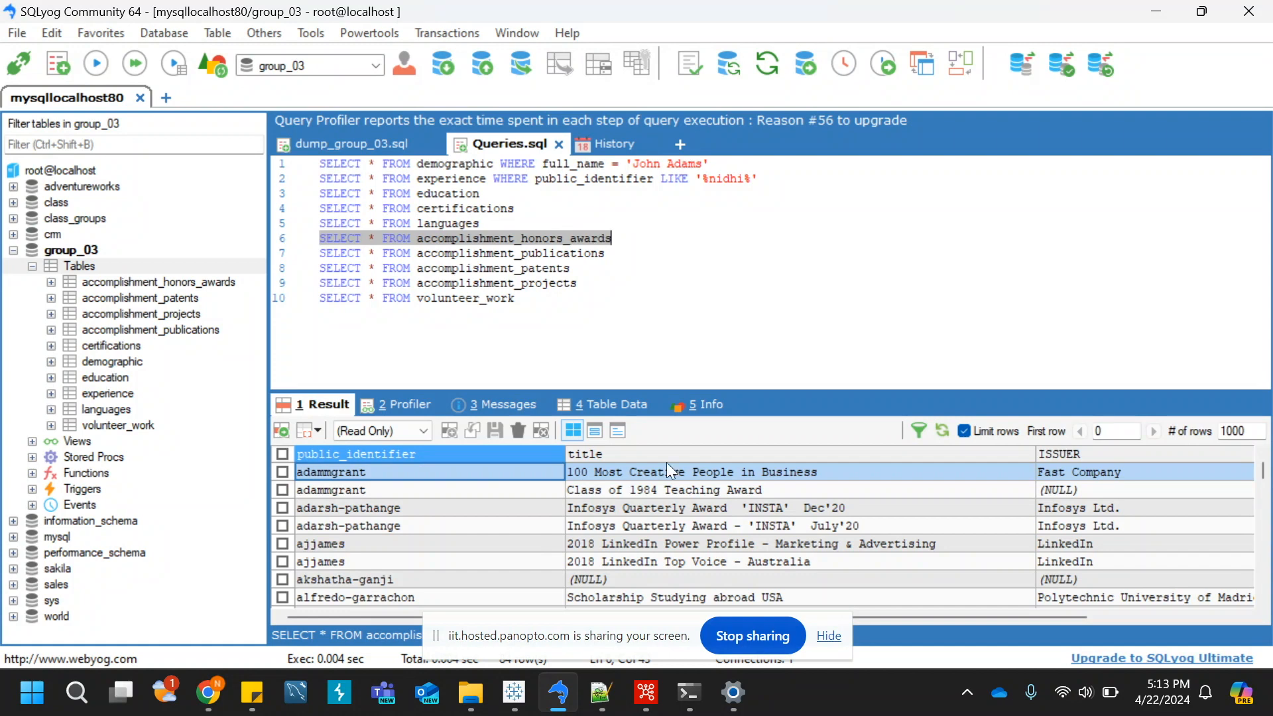
pyautogui.click(514, 693)
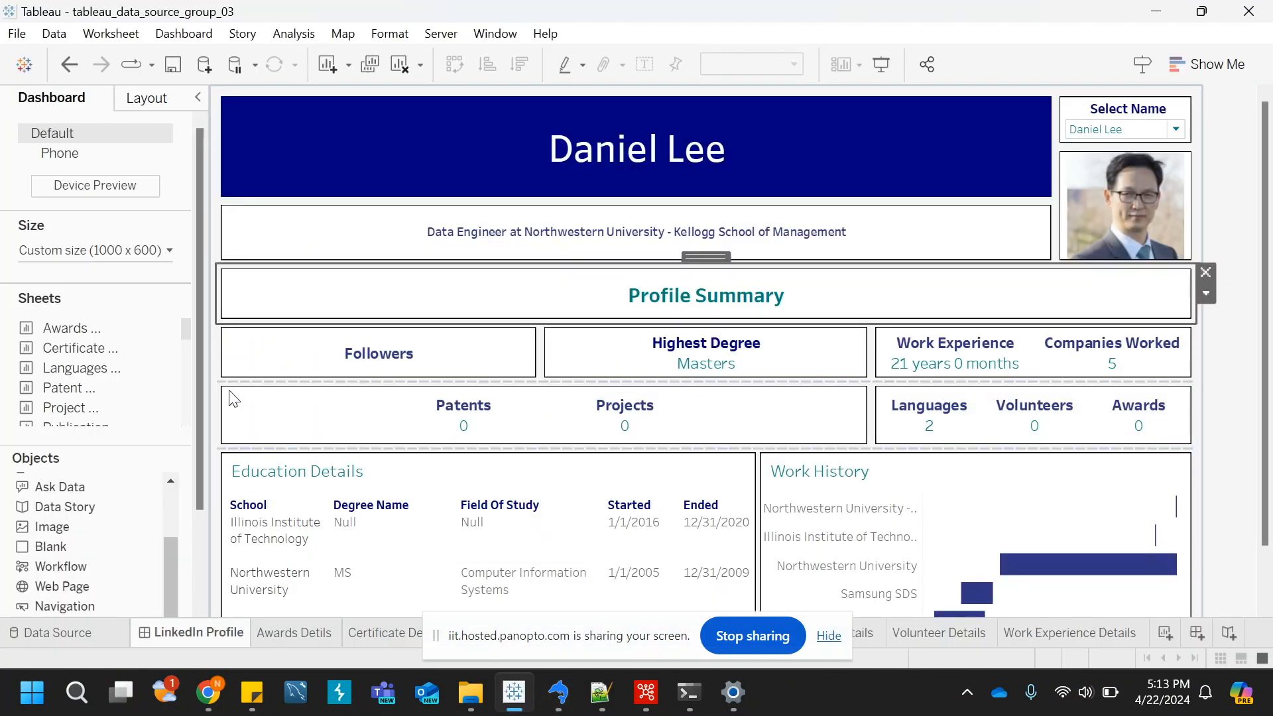
pyautogui.click(70, 636)
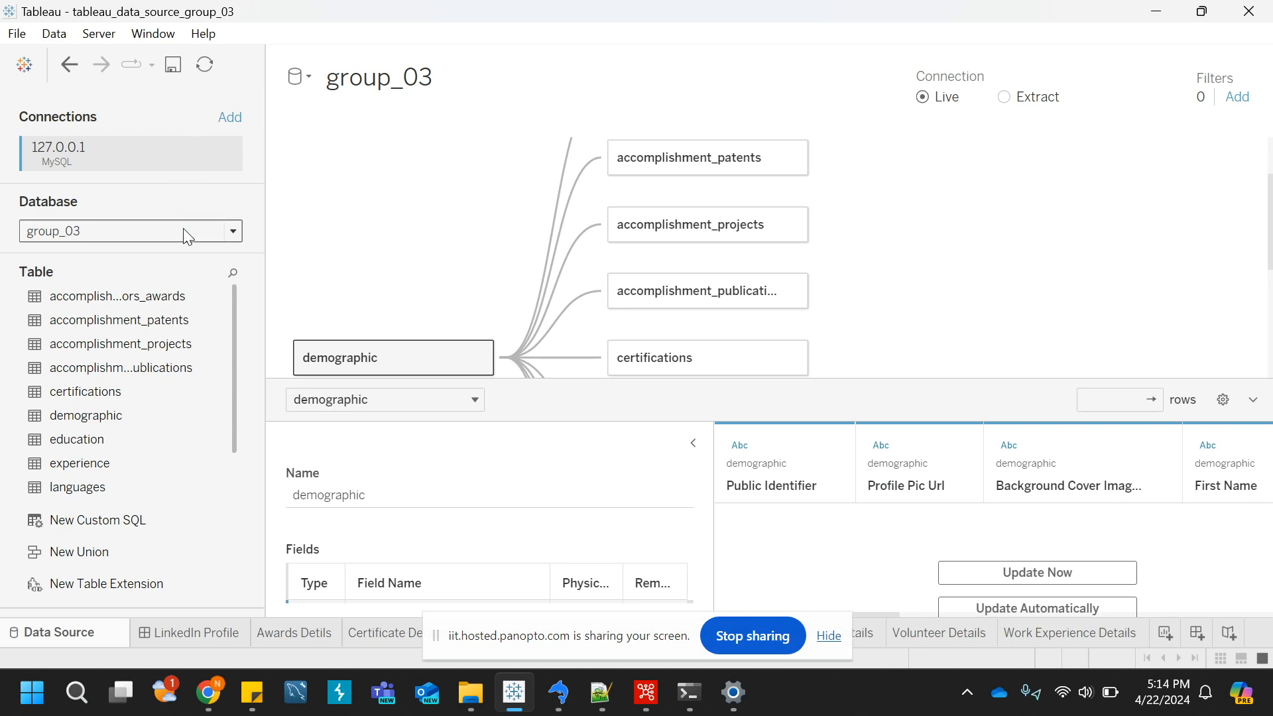
pyautogui.scroll(-2, 473, 278)
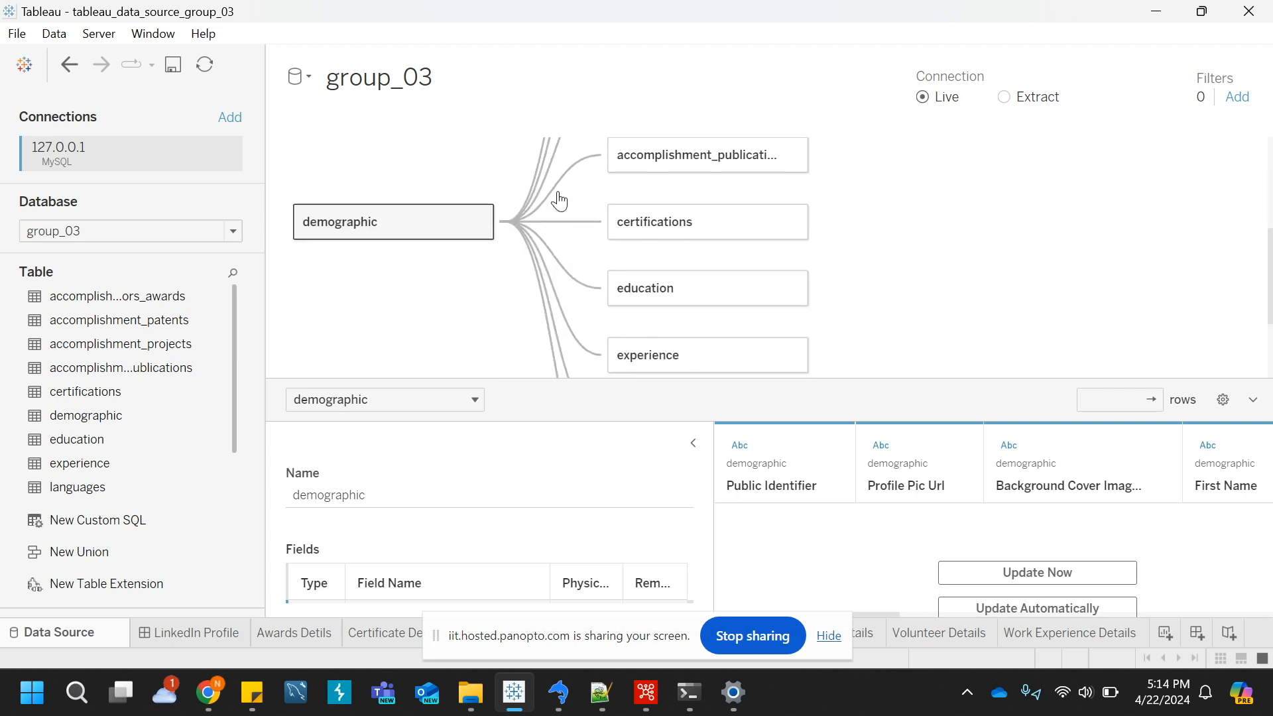
pyautogui.scroll(3, 723, 149)
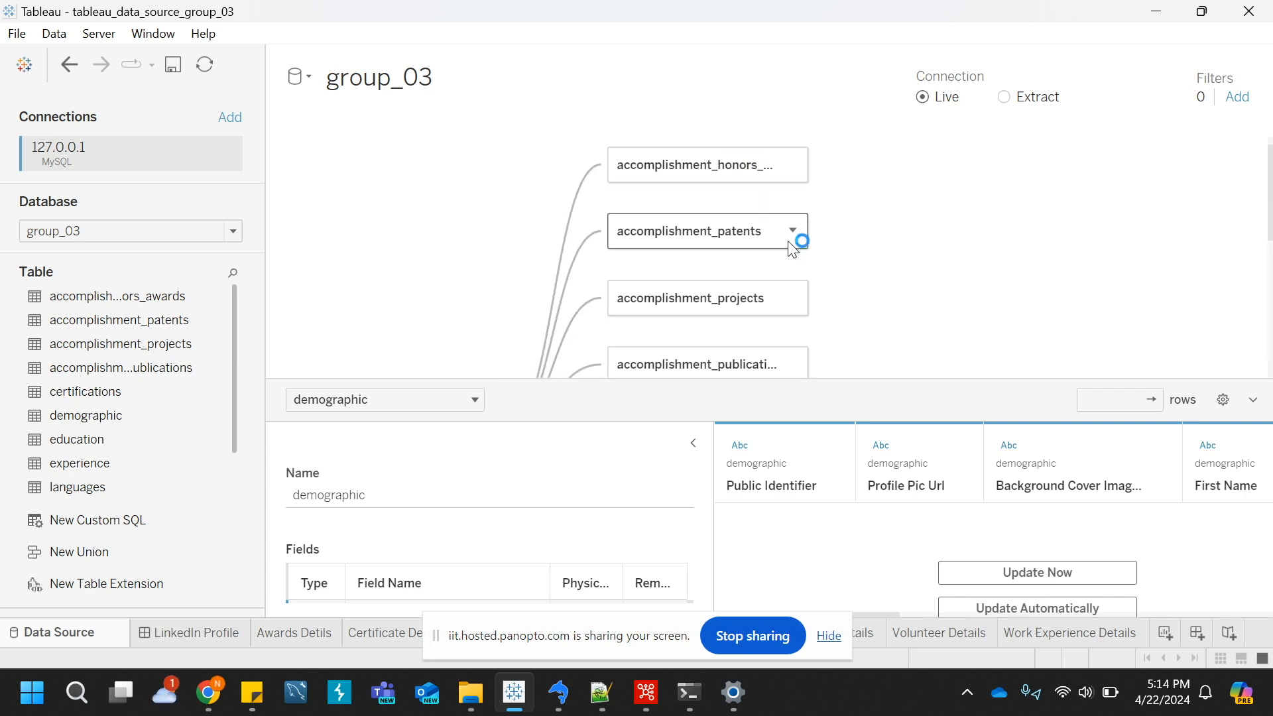
pyautogui.scroll(-2, 884, 322)
pyautogui.scroll(-1, 884, 322)
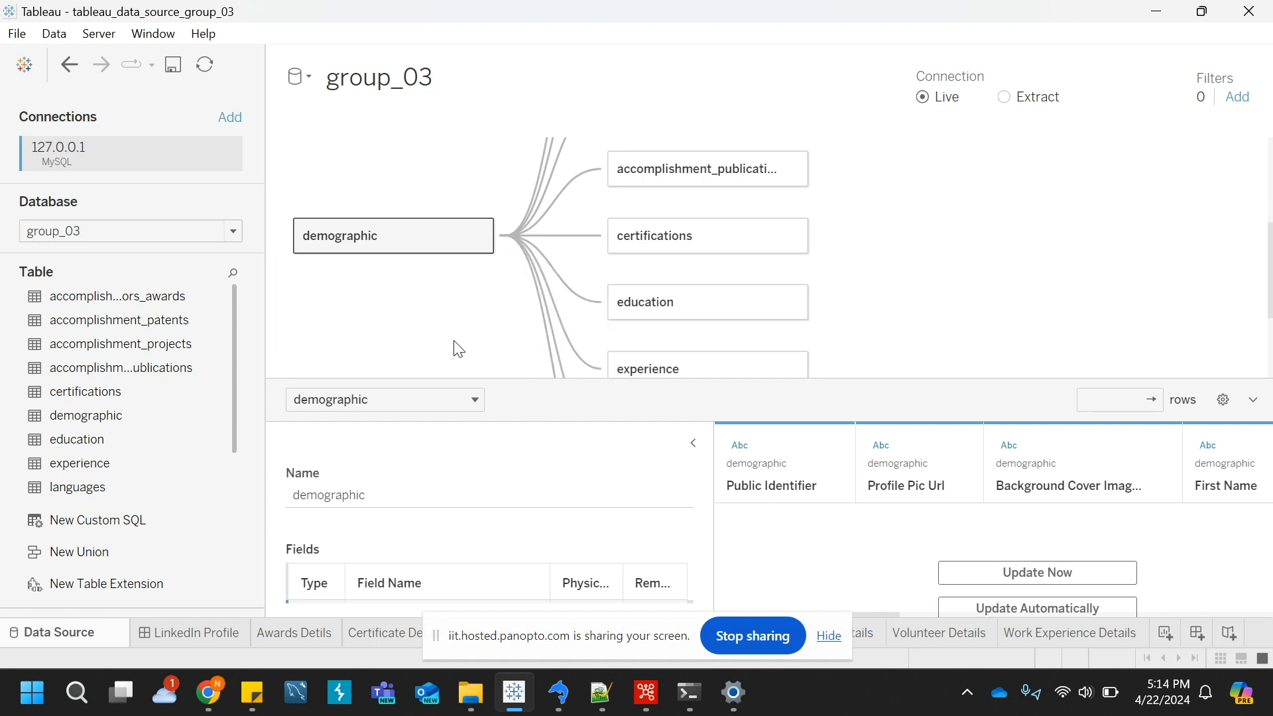
# Inspect the relationship between demographic and volunteer_work, and return to the LinkedIn Profile dashboard
pyautogui.click(547, 327)
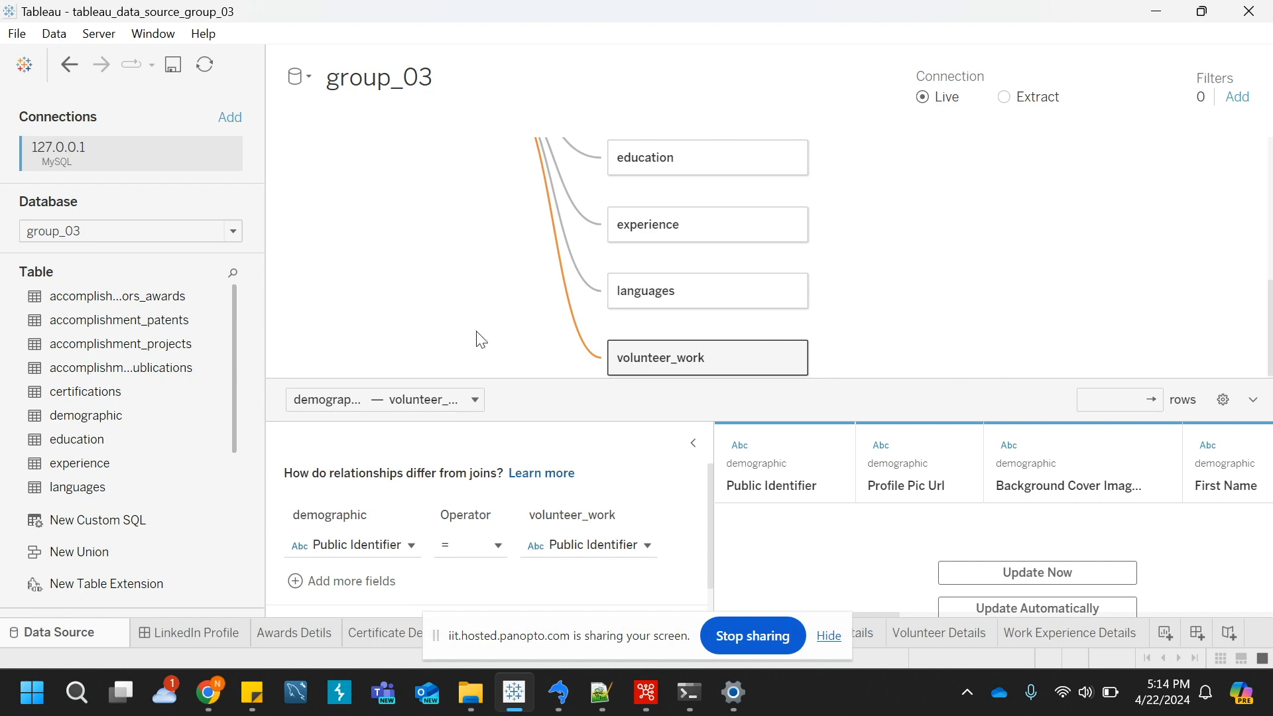
pyautogui.scroll(4, 477, 318)
pyautogui.scroll(-3, 465, 285)
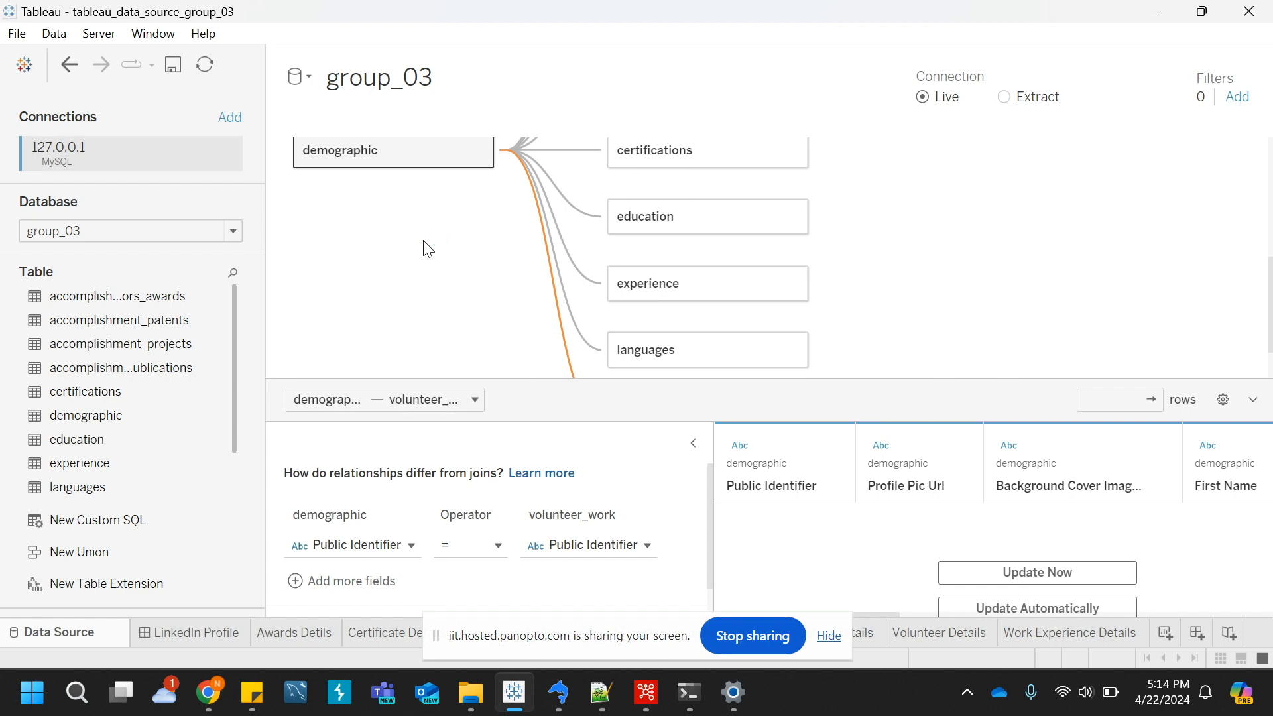
pyautogui.click(203, 633)
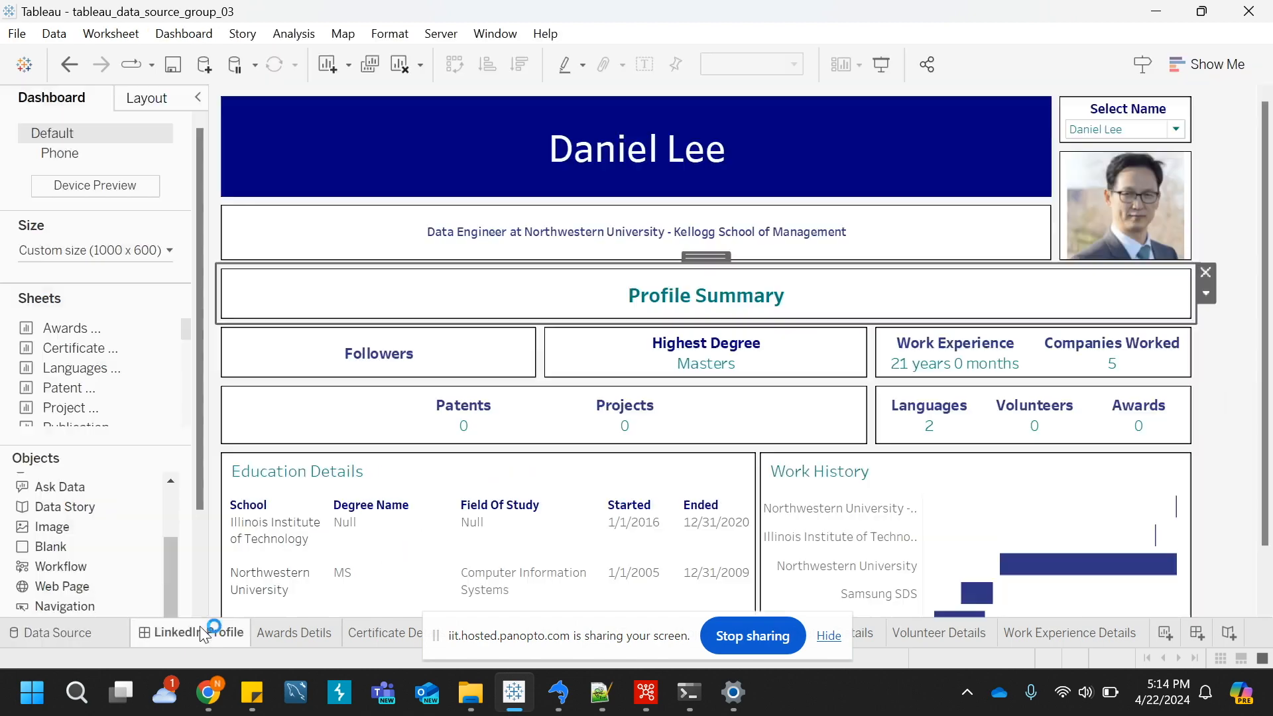
# Filter the dashboard by name to the profile of the Trinity Consulting CEO and show it in presentation mode
pyautogui.click(1177, 130)
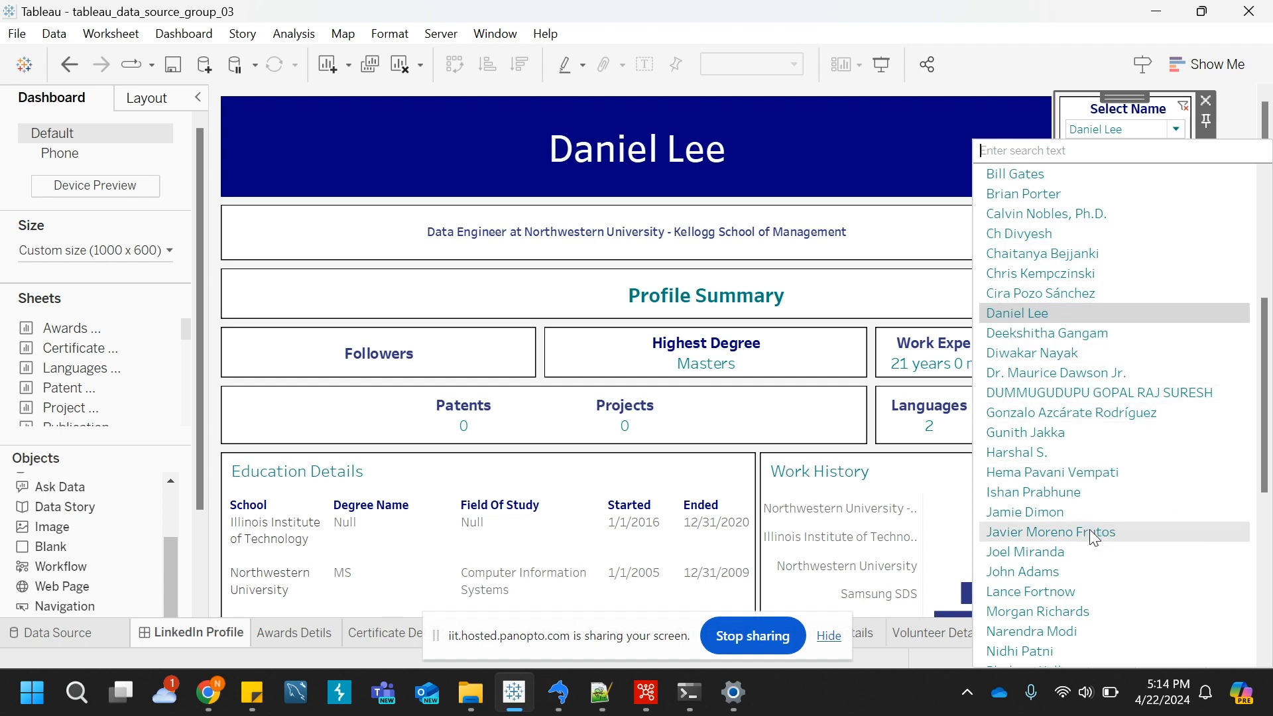
pyautogui.scroll(-2, 1103, 456)
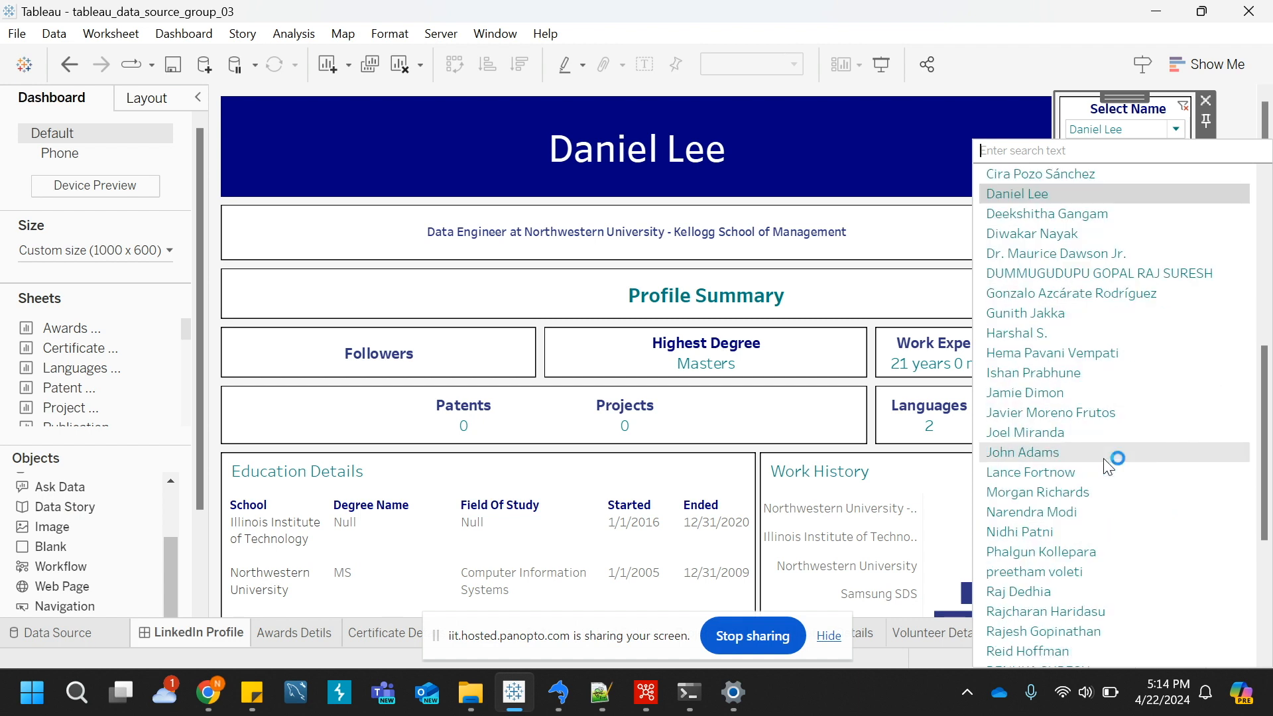
pyautogui.scroll(-2, 1094, 435)
pyautogui.scroll(4, 1037, 355)
pyautogui.scroll(6, 1033, 346)
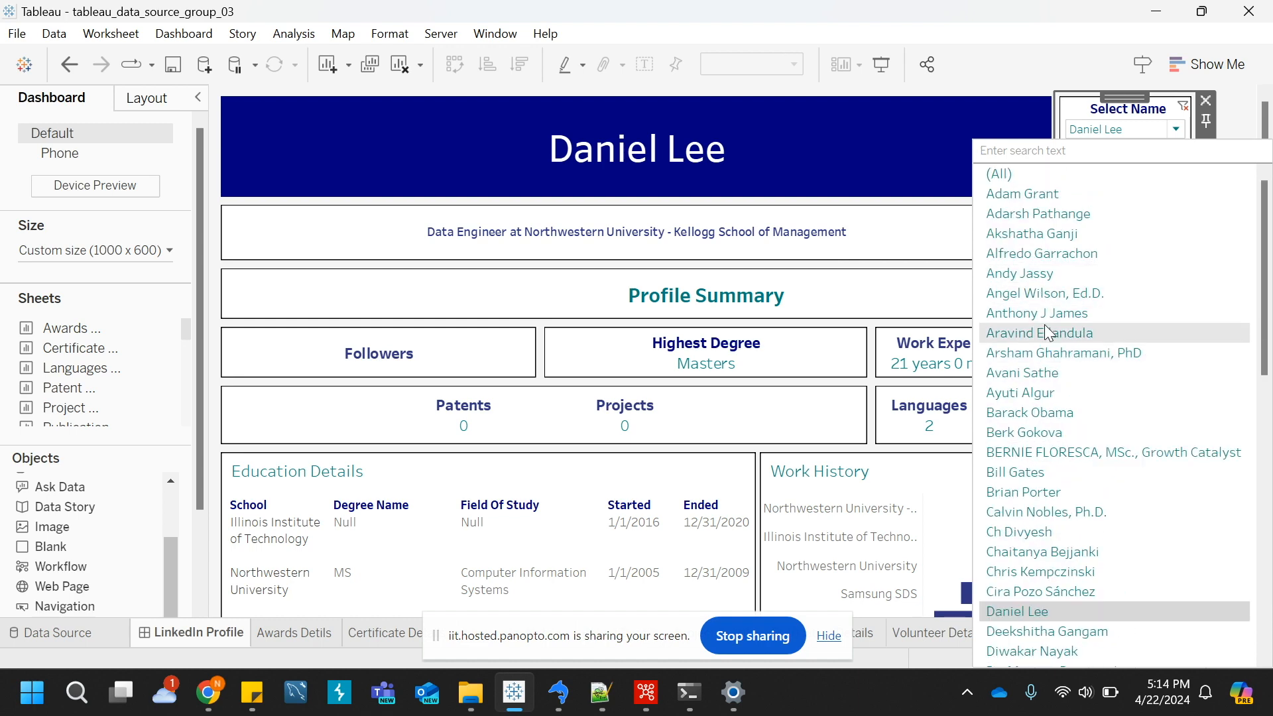
pyautogui.click(1033, 315)
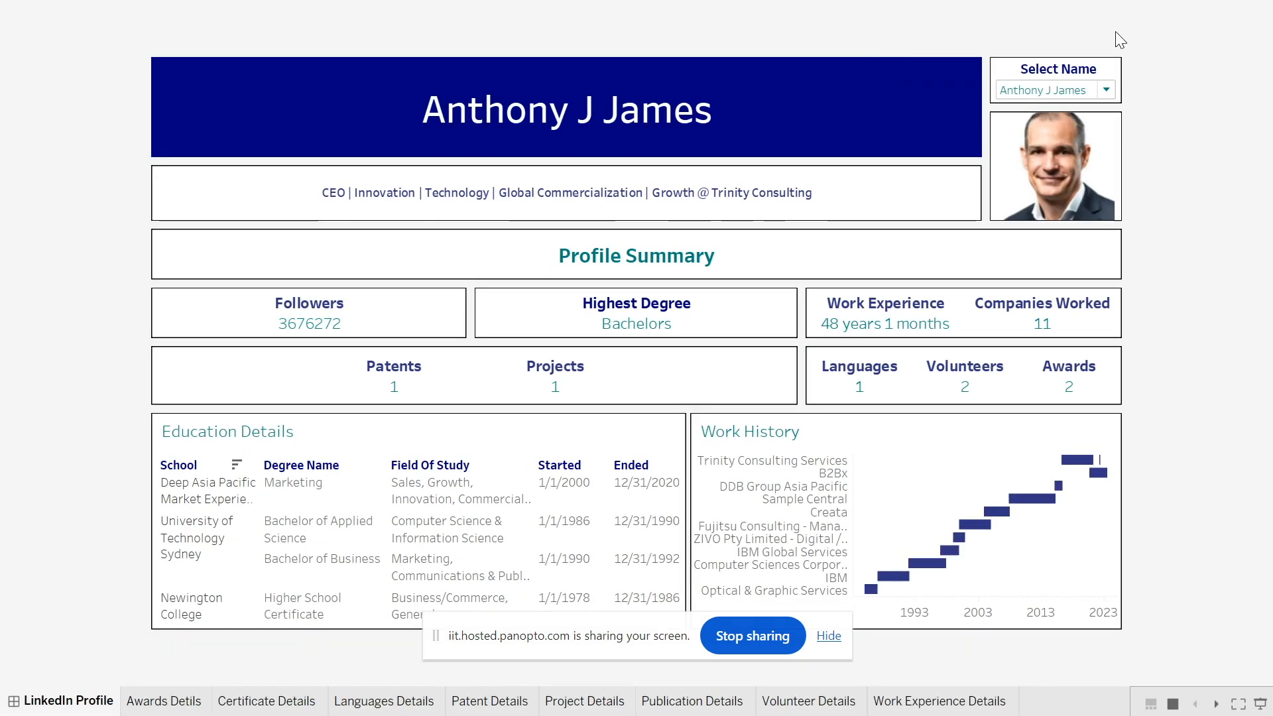
# Browse the names available in the Select Name filter and close the list without choosing another profile
pyautogui.click(1112, 87)
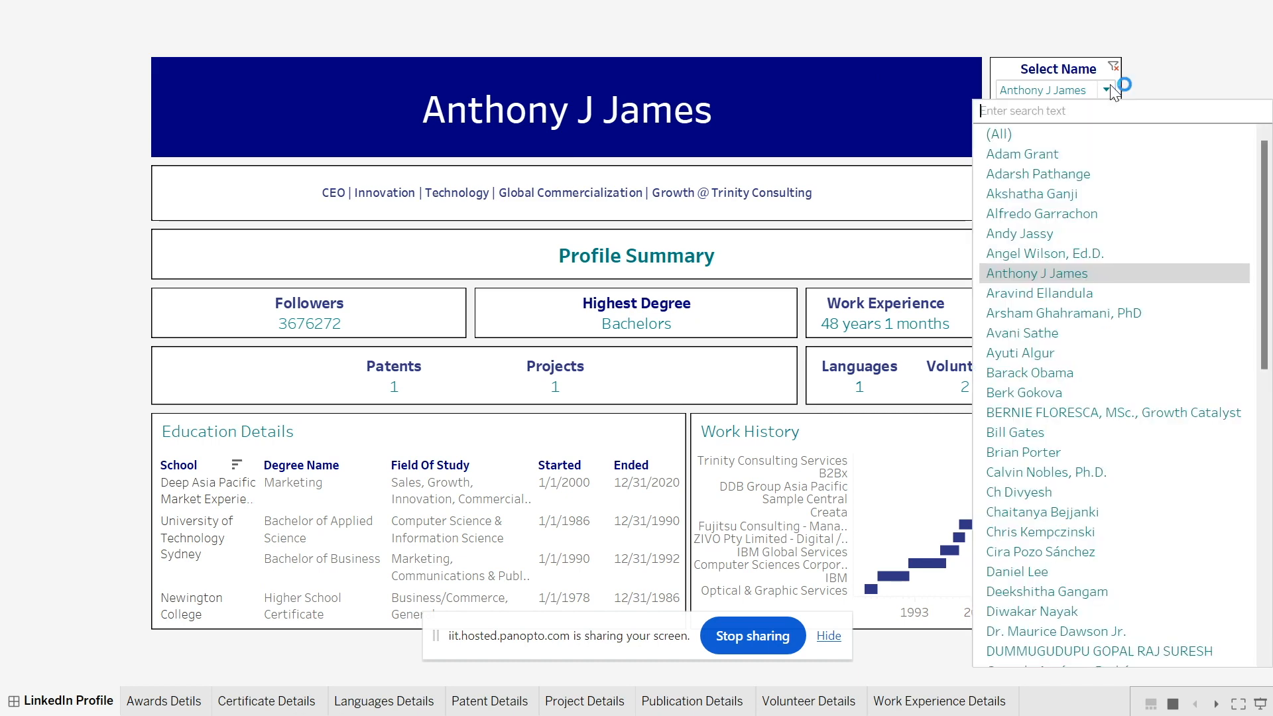
pyautogui.scroll(-3, 1108, 329)
pyautogui.scroll(3, 1107, 329)
pyautogui.scroll(-1, 1112, 488)
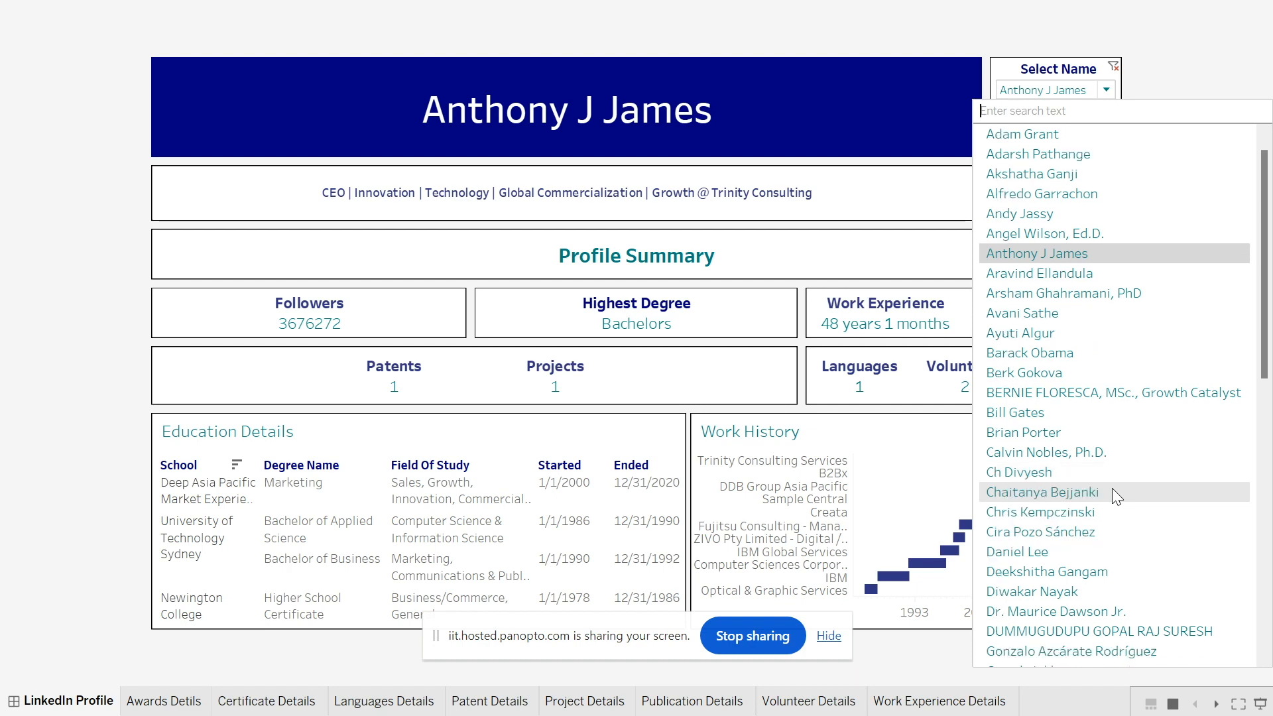
pyautogui.scroll(-2, 1112, 488)
pyautogui.scroll(3, 1102, 365)
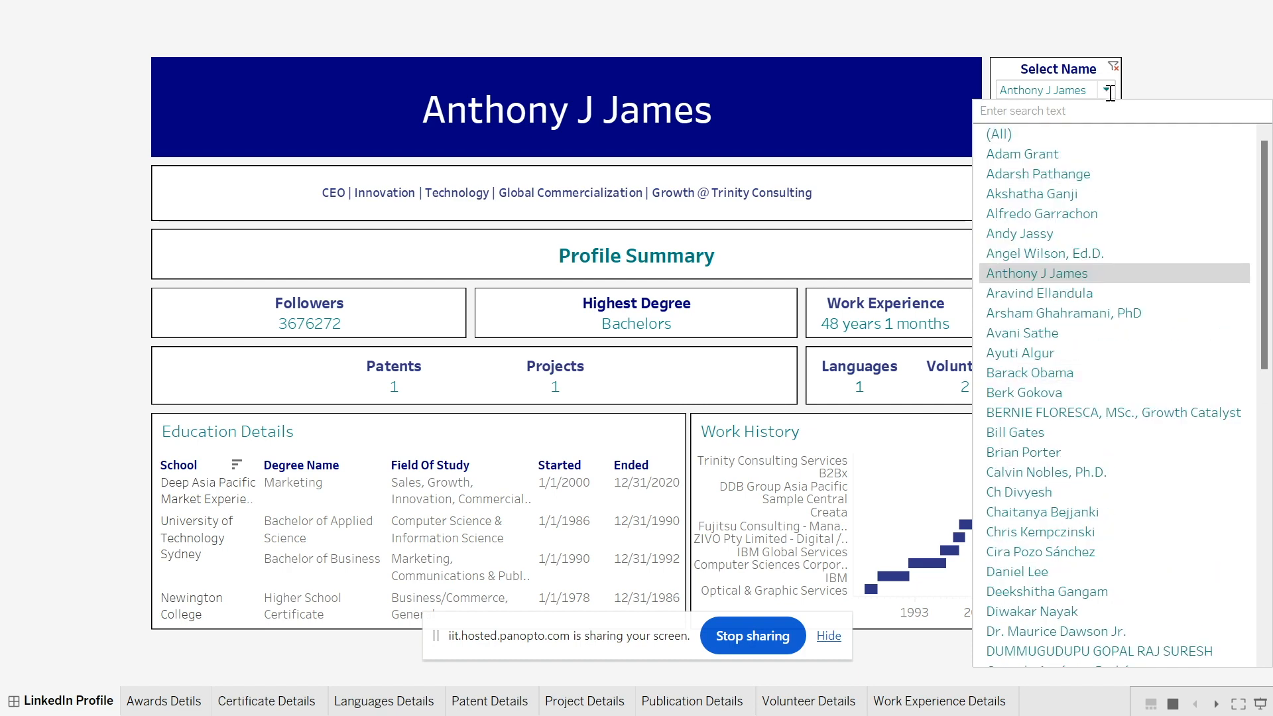
pyautogui.click(1154, 74)
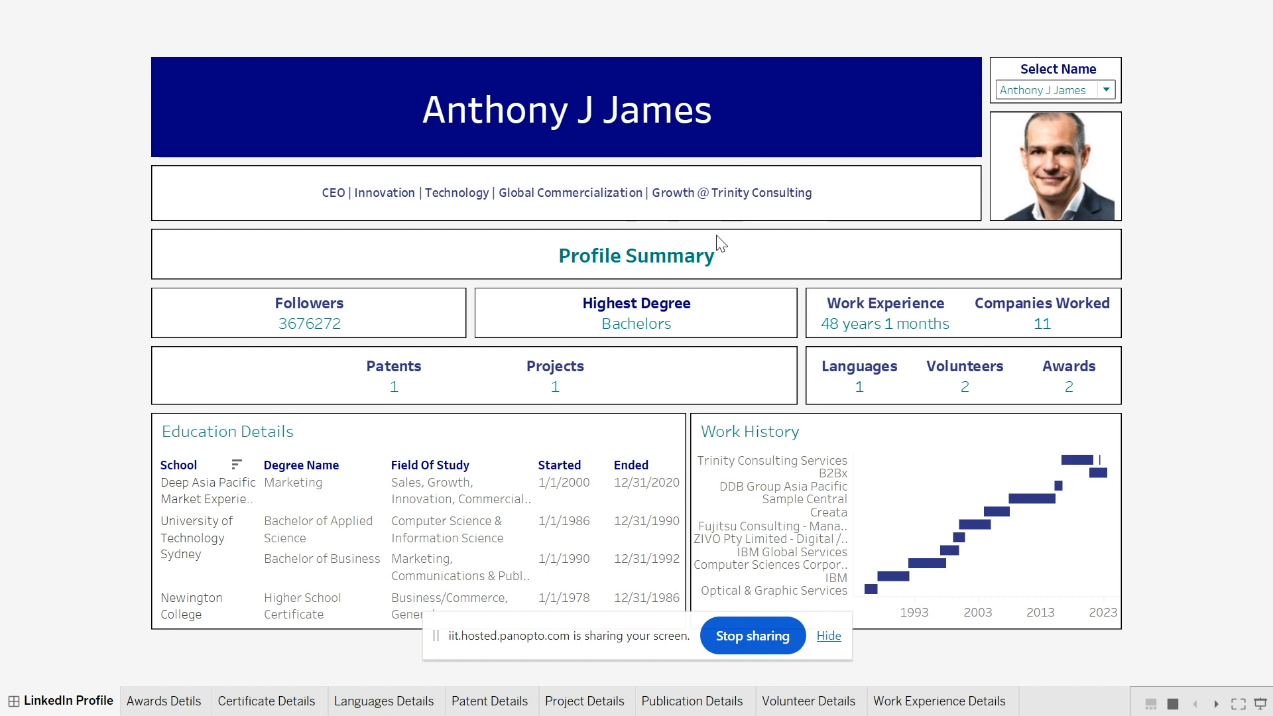
# Examine the Profile Summary details for work experience, companies worked, patents, projects, languages, volunteers and awards
pyautogui.moveTo(865, 336)
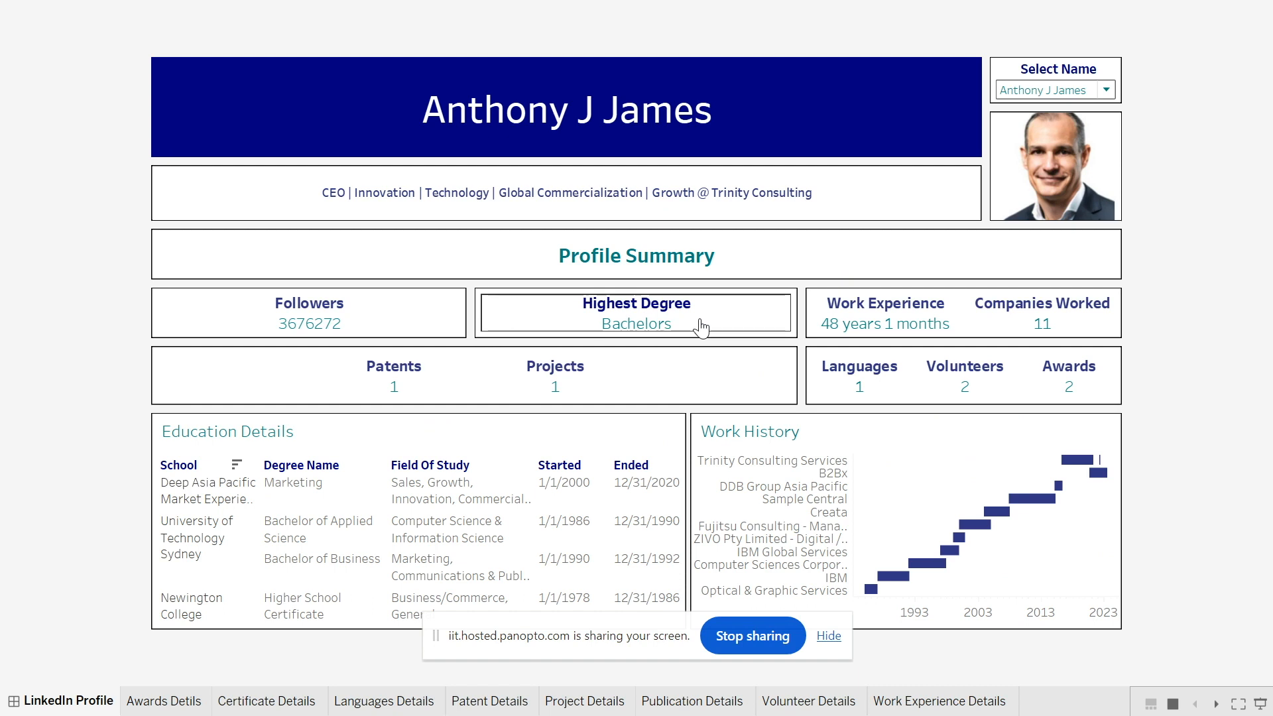
pyautogui.moveTo(880, 312)
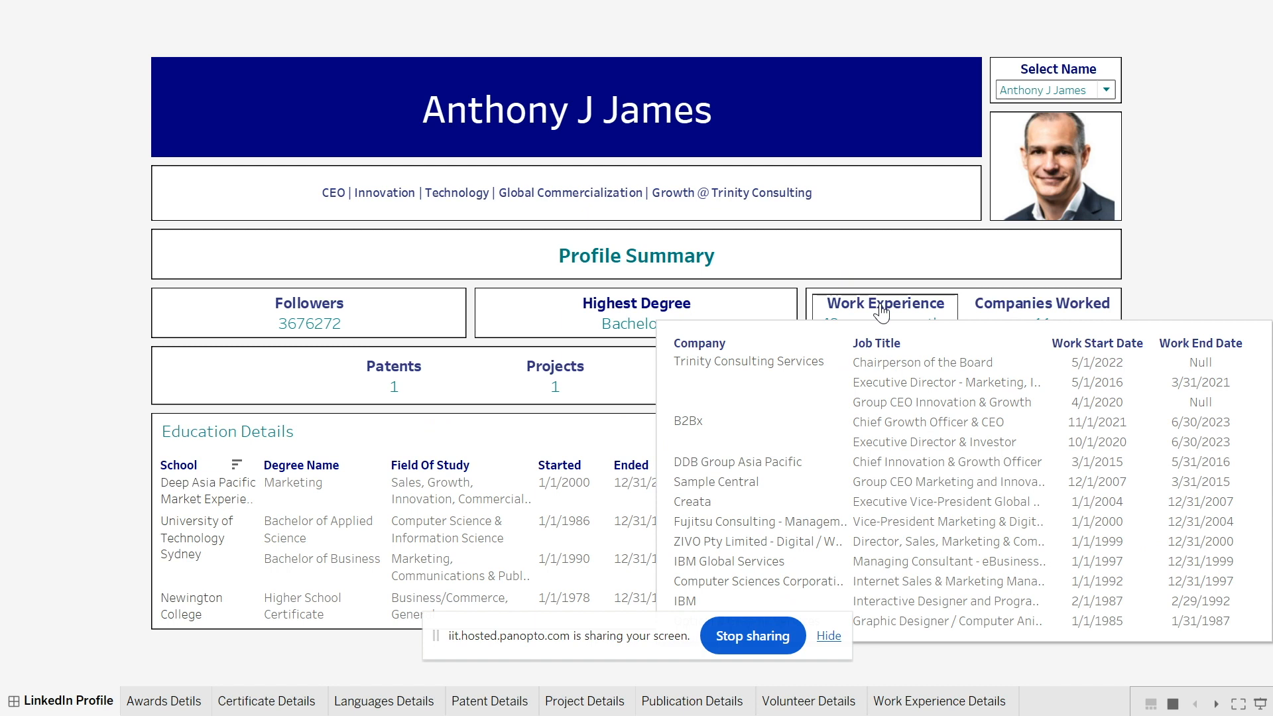
pyautogui.moveTo(1030, 306)
pyautogui.moveTo(435, 376)
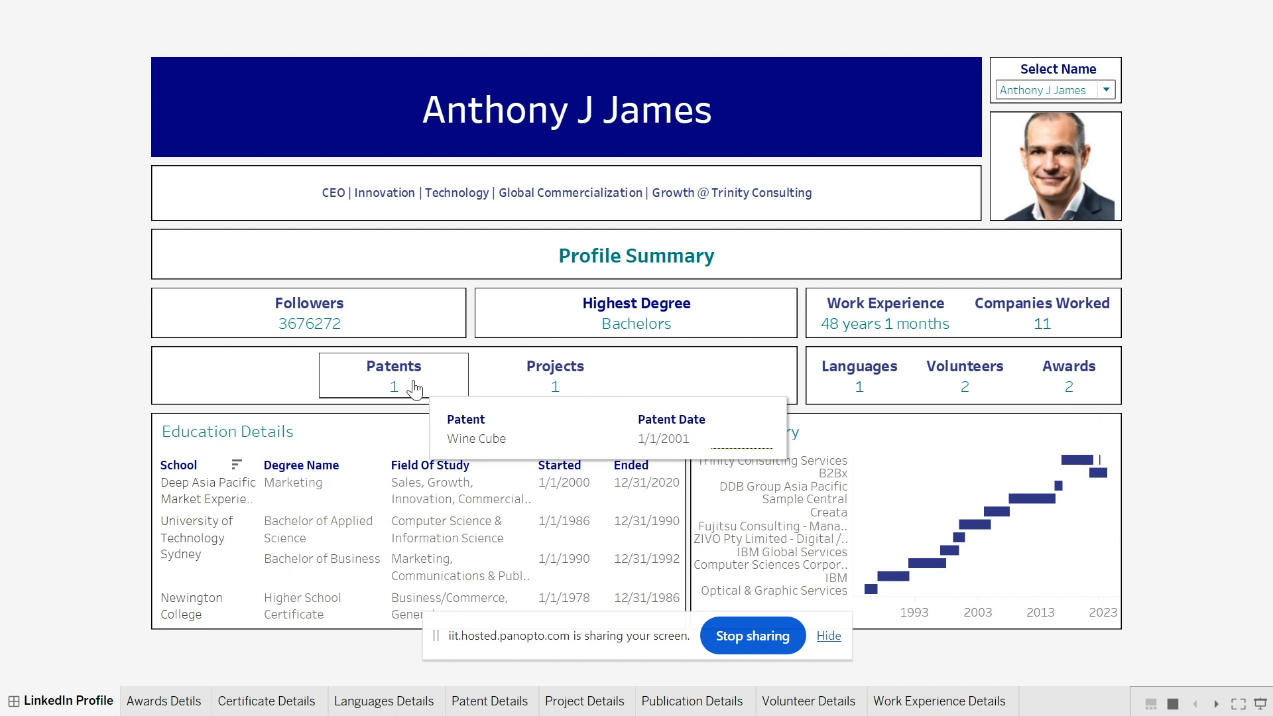
pyautogui.moveTo(529, 367)
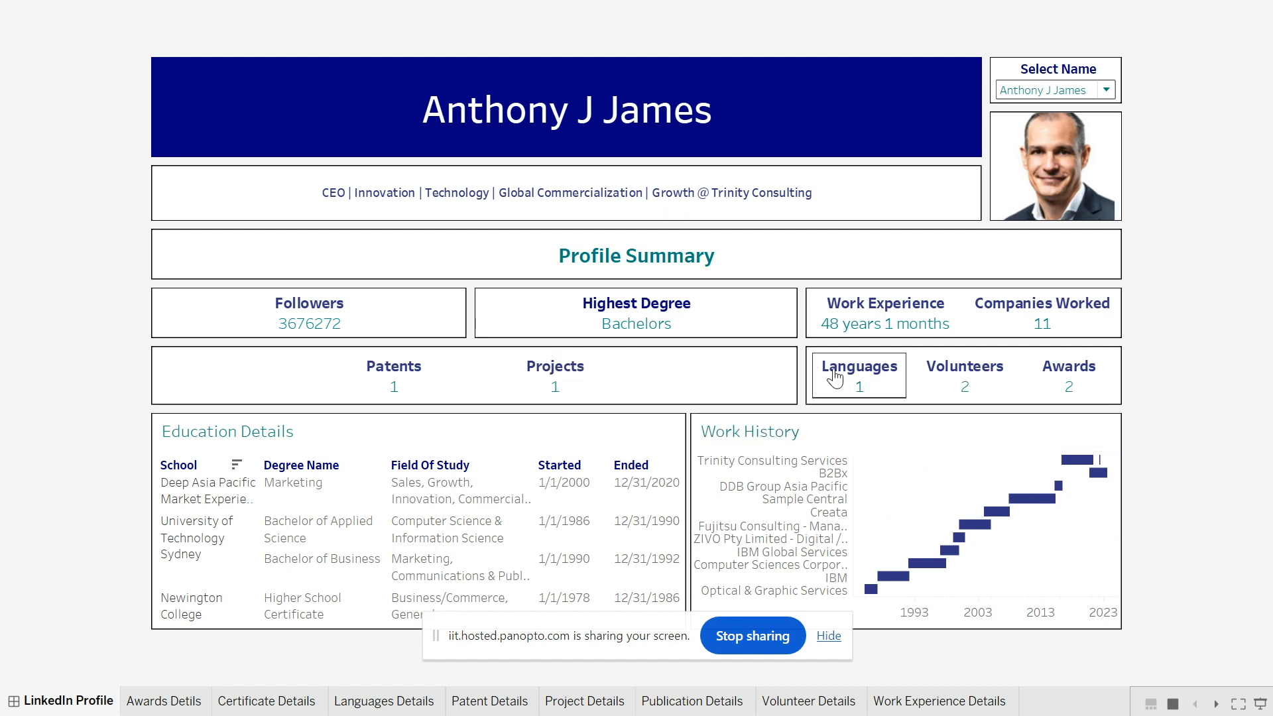
pyautogui.moveTo(853, 382)
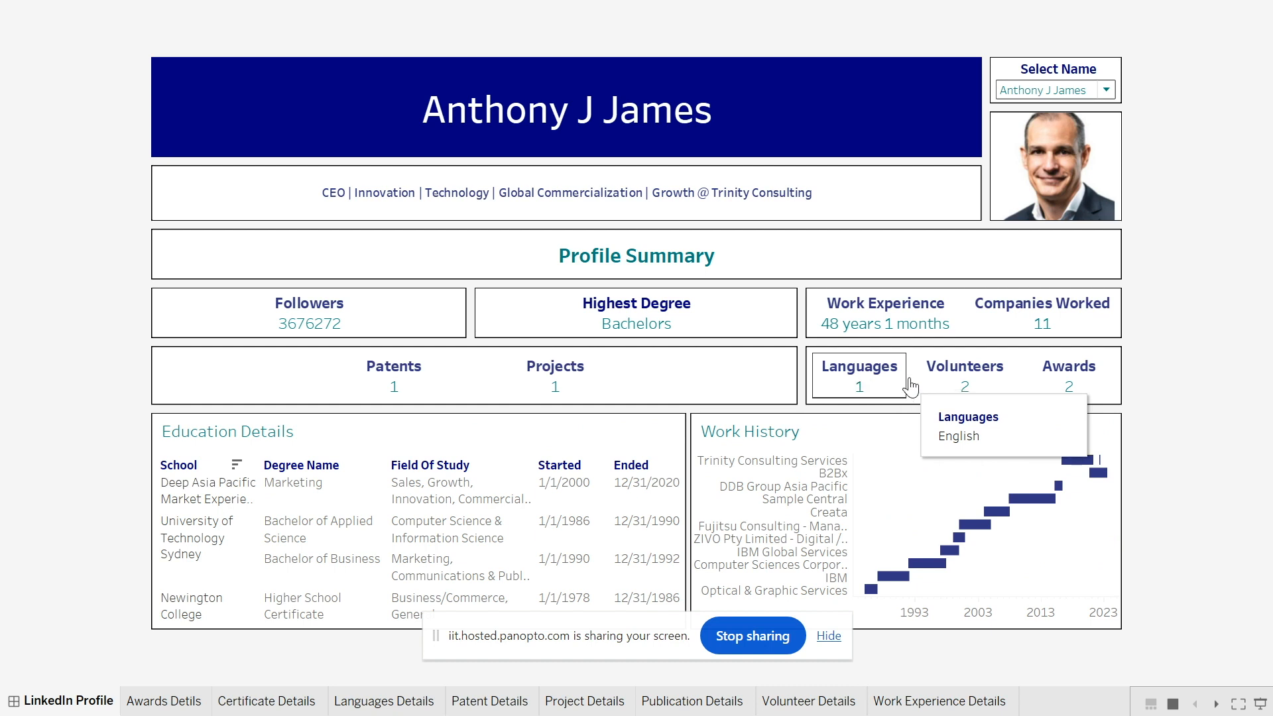
pyautogui.moveTo(988, 386)
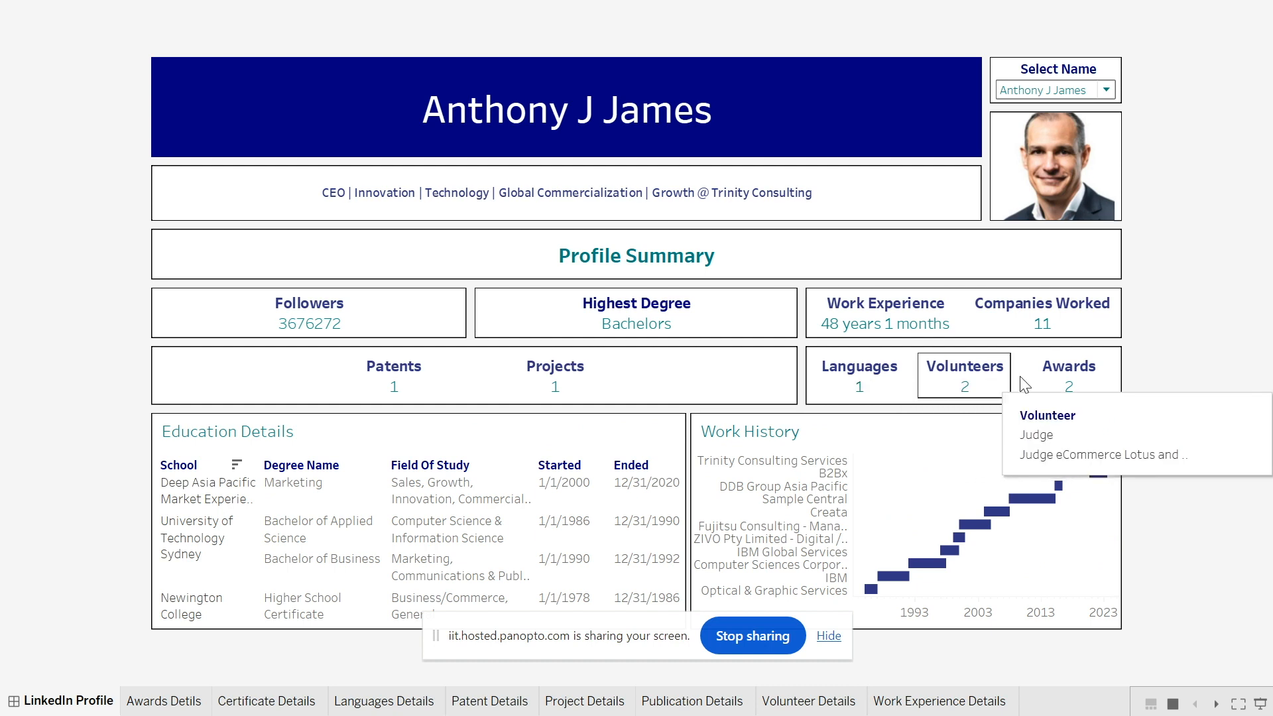
pyautogui.moveTo(1069, 385)
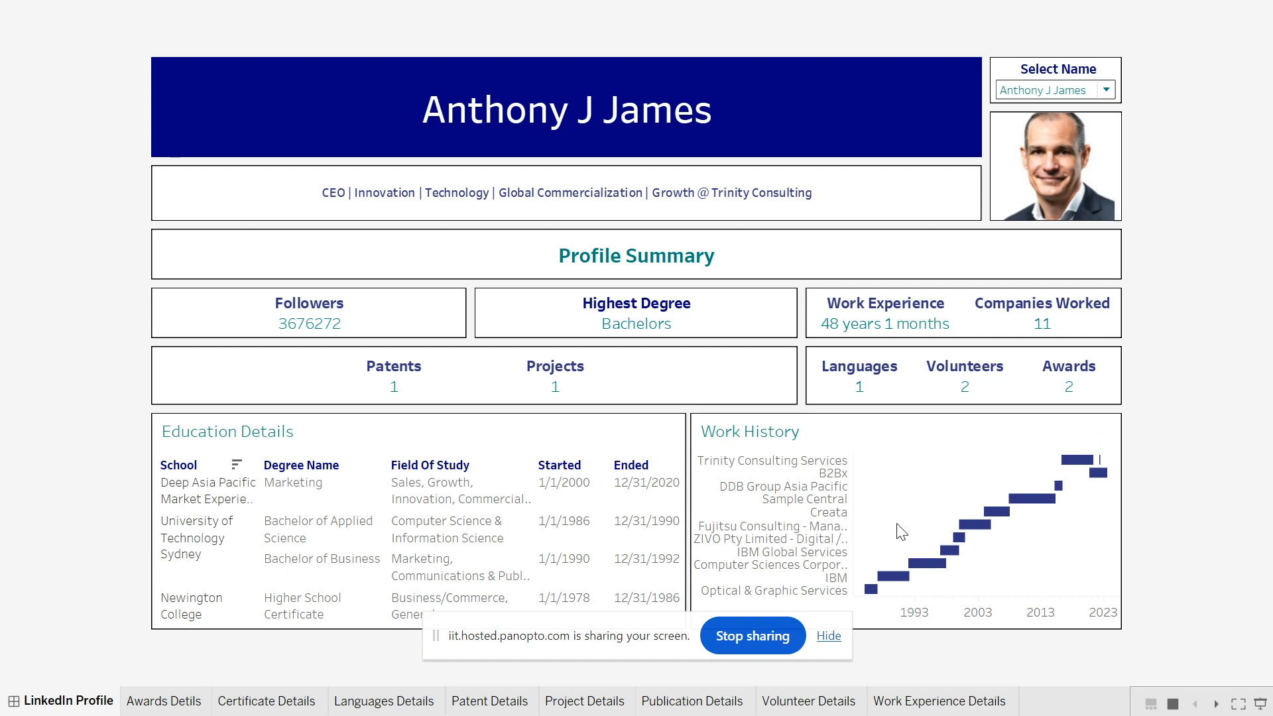
# Inspect the company bars in the Work History chart and the entries in the Education Details table
pyautogui.moveTo(871, 592)
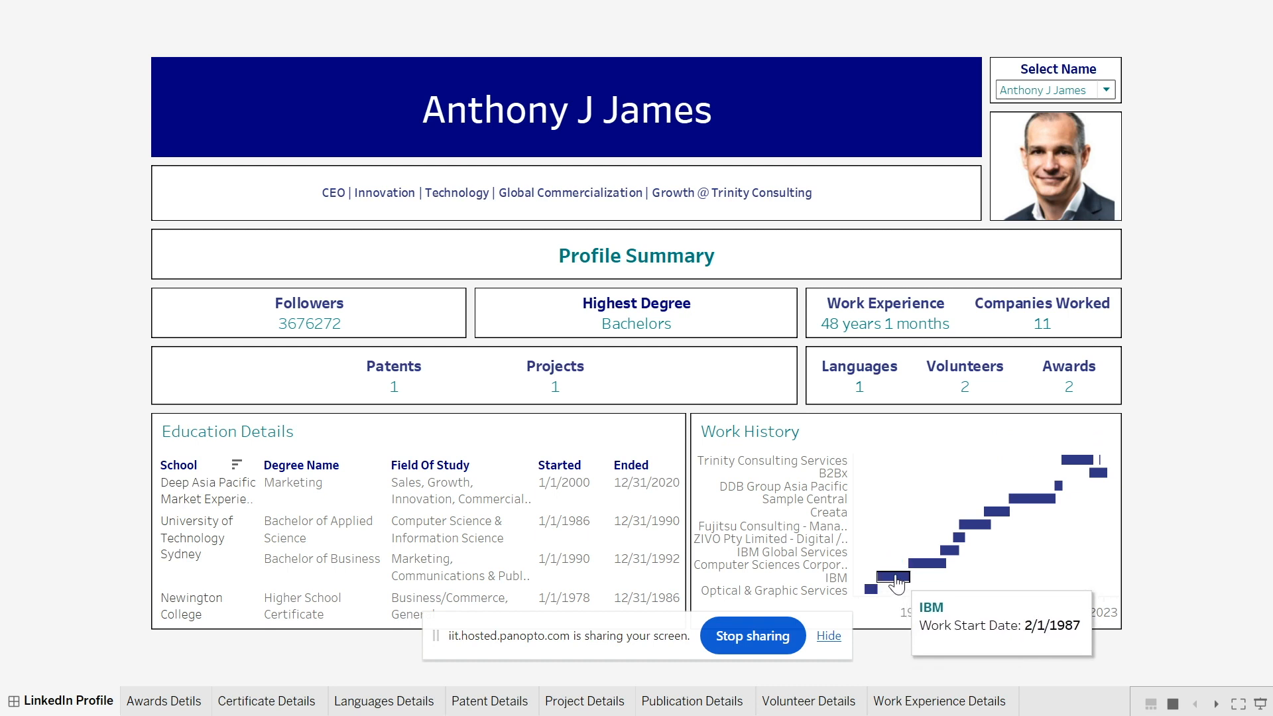
pyautogui.moveTo(965, 541)
pyautogui.moveTo(1027, 511)
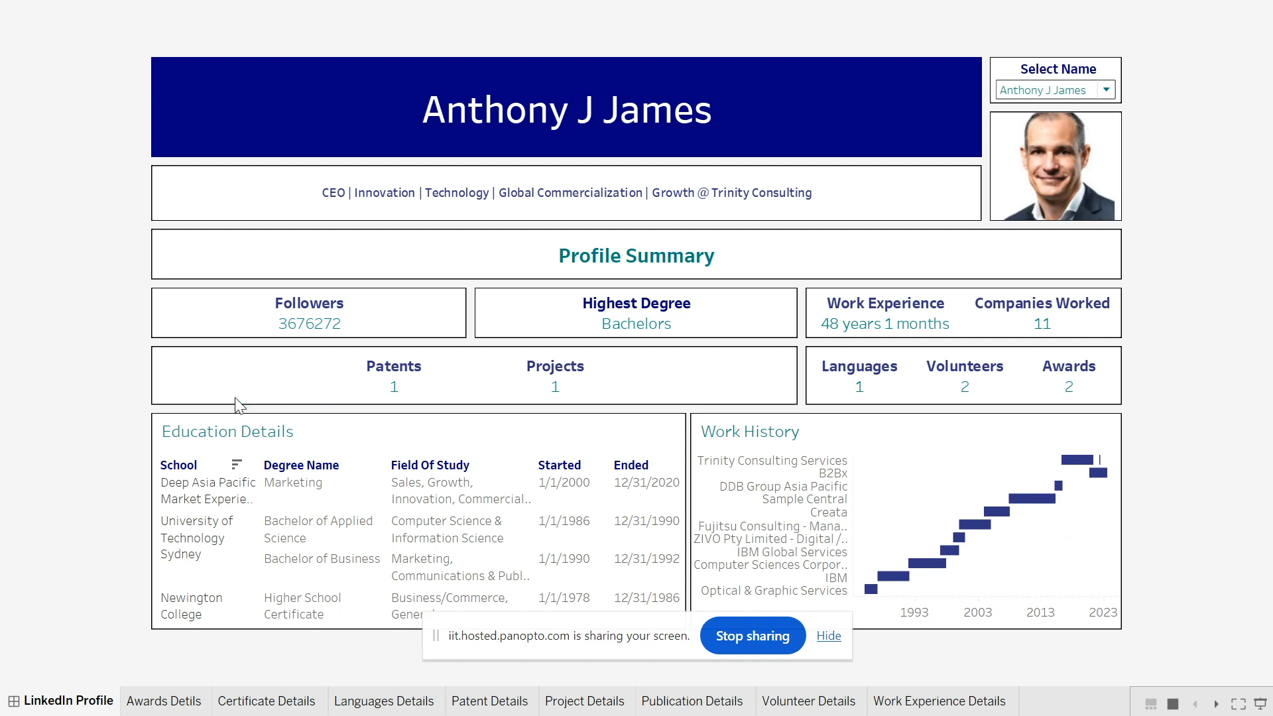
pyautogui.moveTo(181, 583)
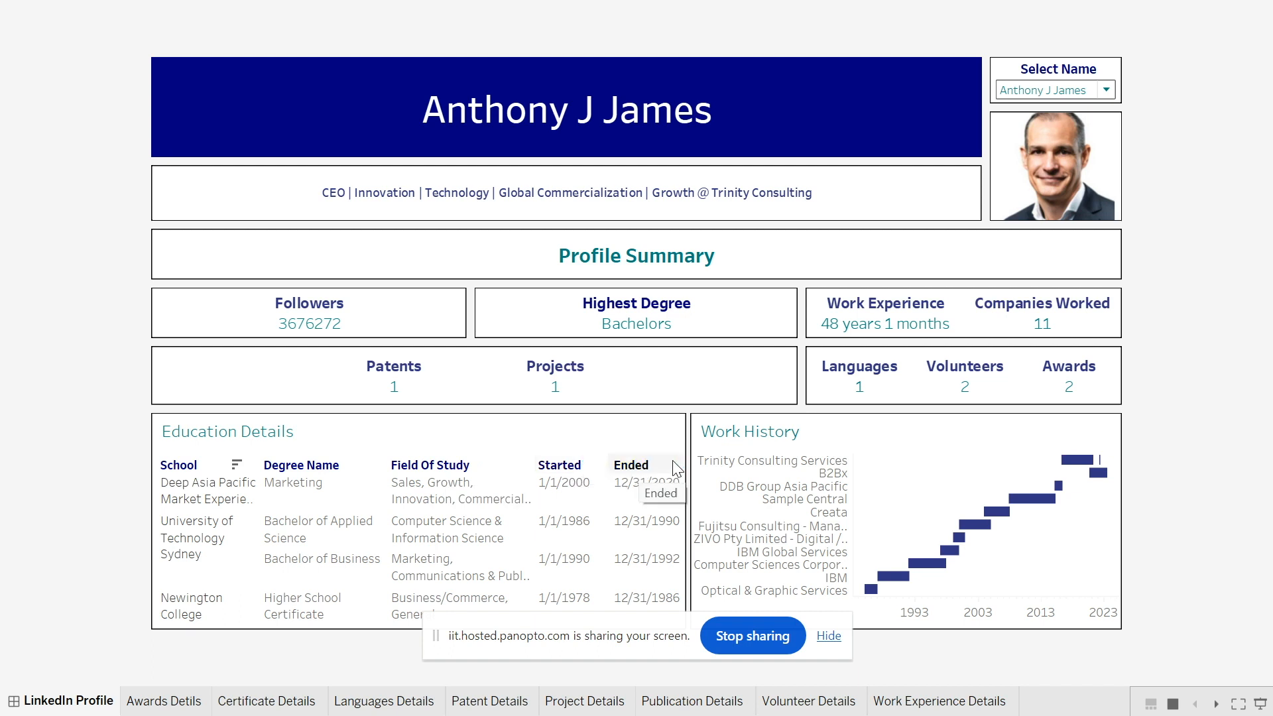
# Filter the dashboard by name to the profile of the Celebal Technologies data engineer
pyautogui.click(1106, 90)
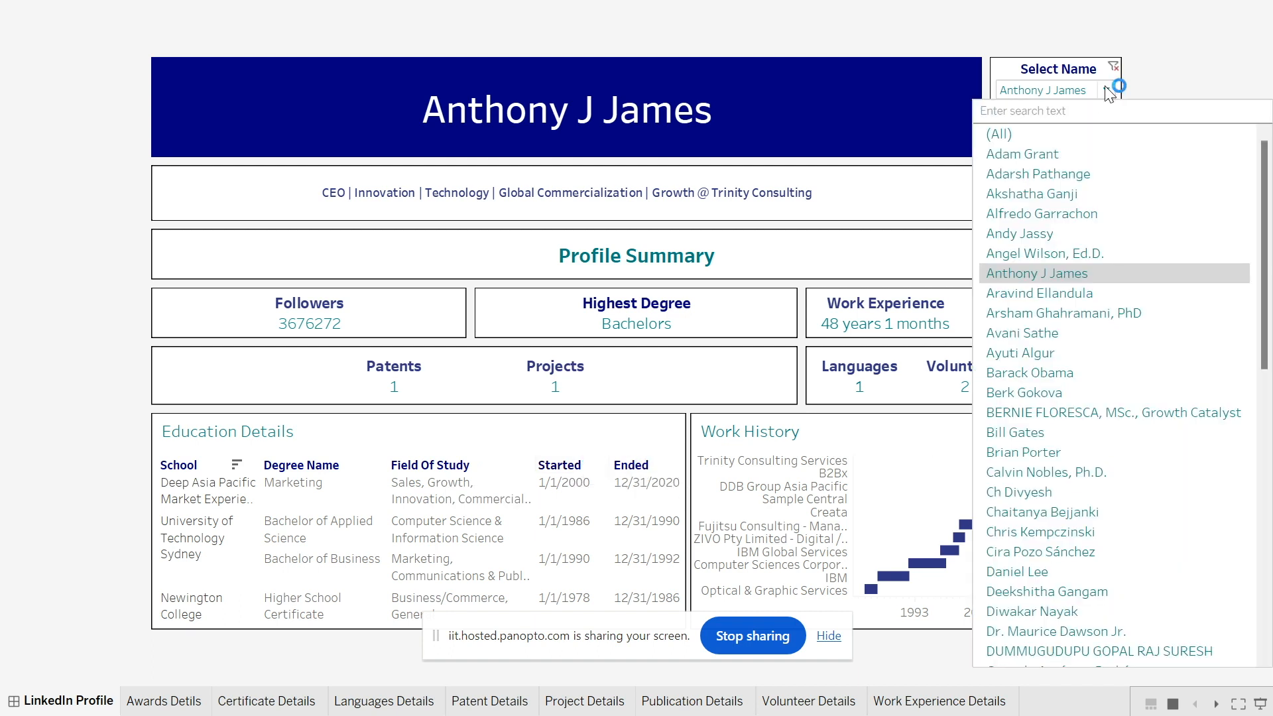
pyautogui.scroll(-6, 1073, 511)
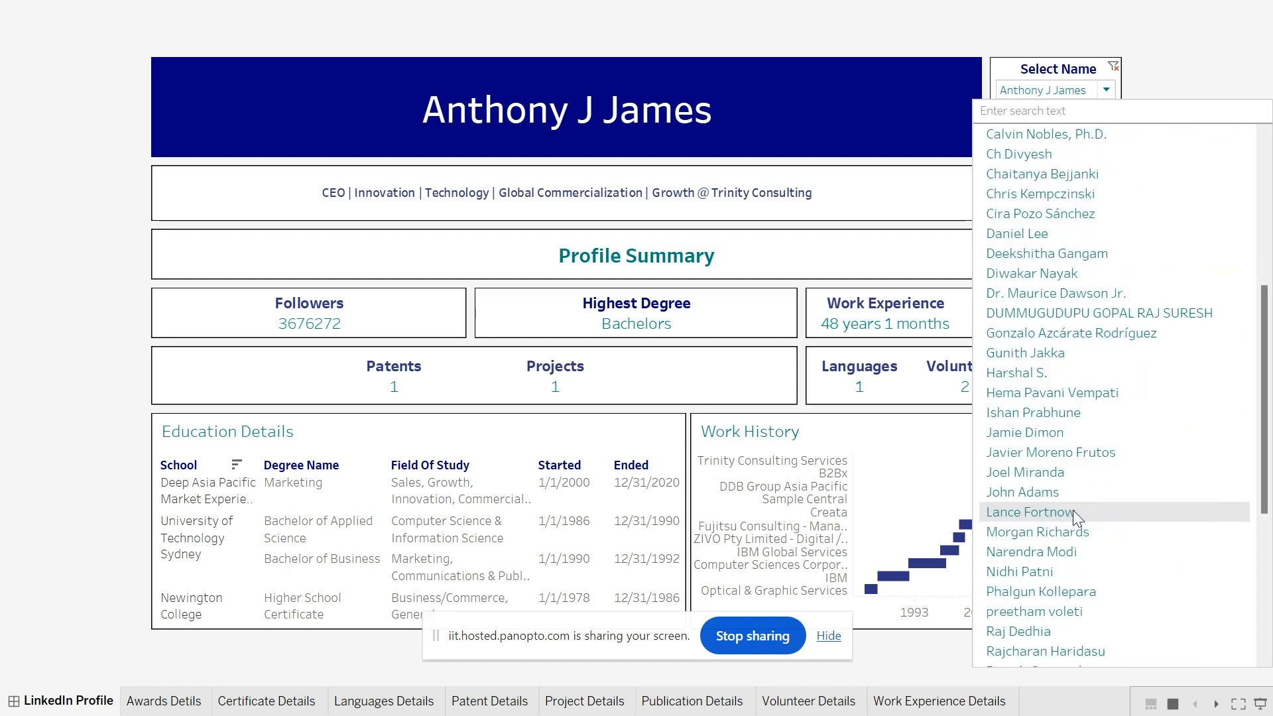
pyautogui.scroll(-2, 1073, 511)
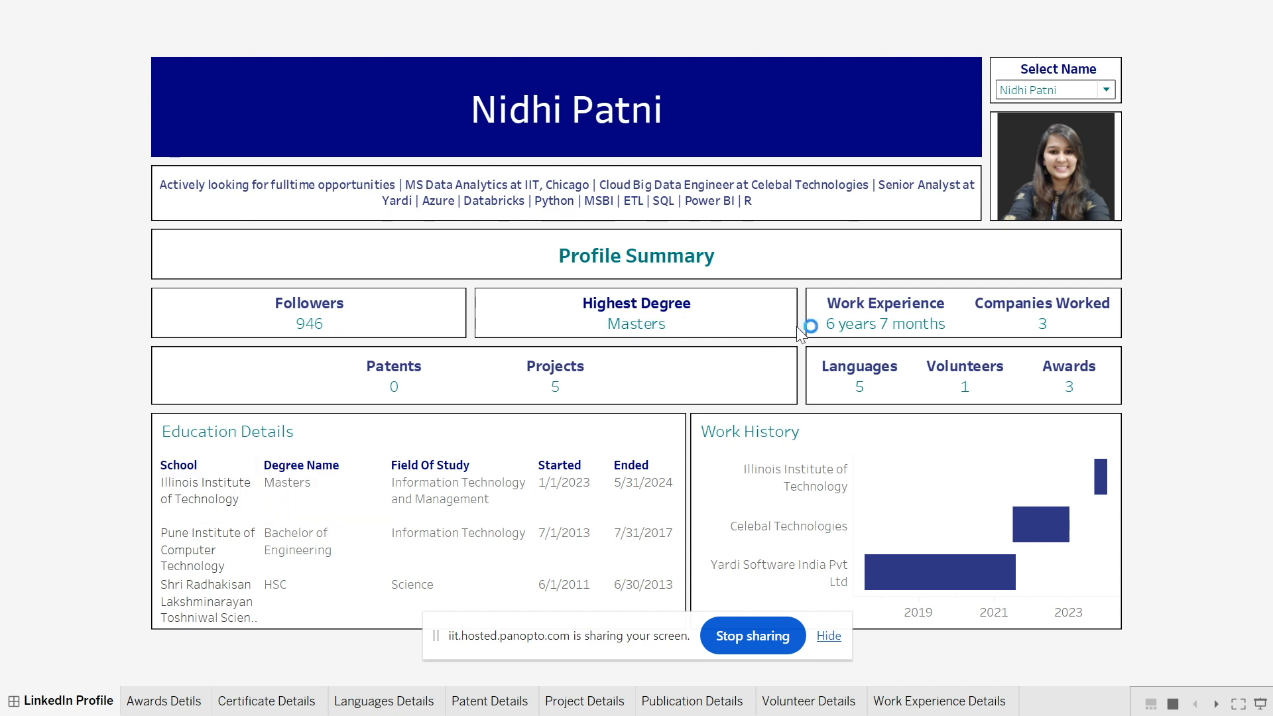
# Inspect this profile's work experience, companies, projects, languages and volunteer details, plus its Work History bars
pyautogui.moveTo(883, 331)
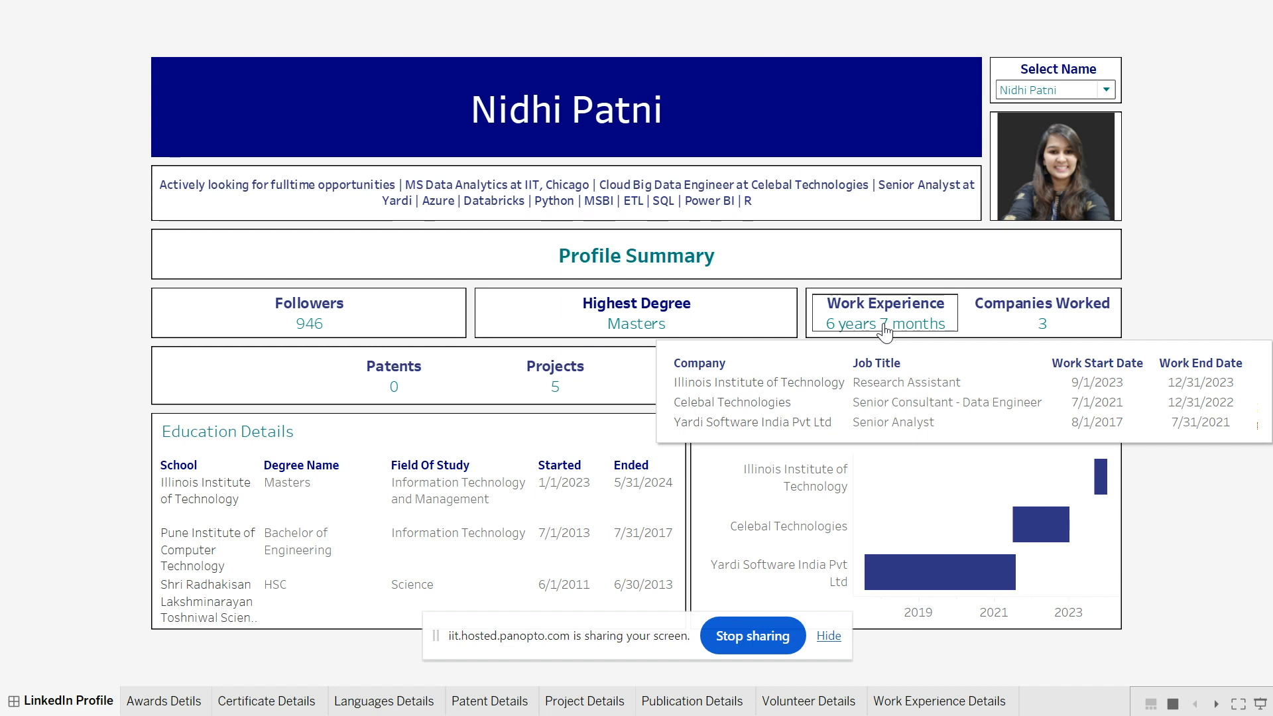
pyautogui.moveTo(1045, 323)
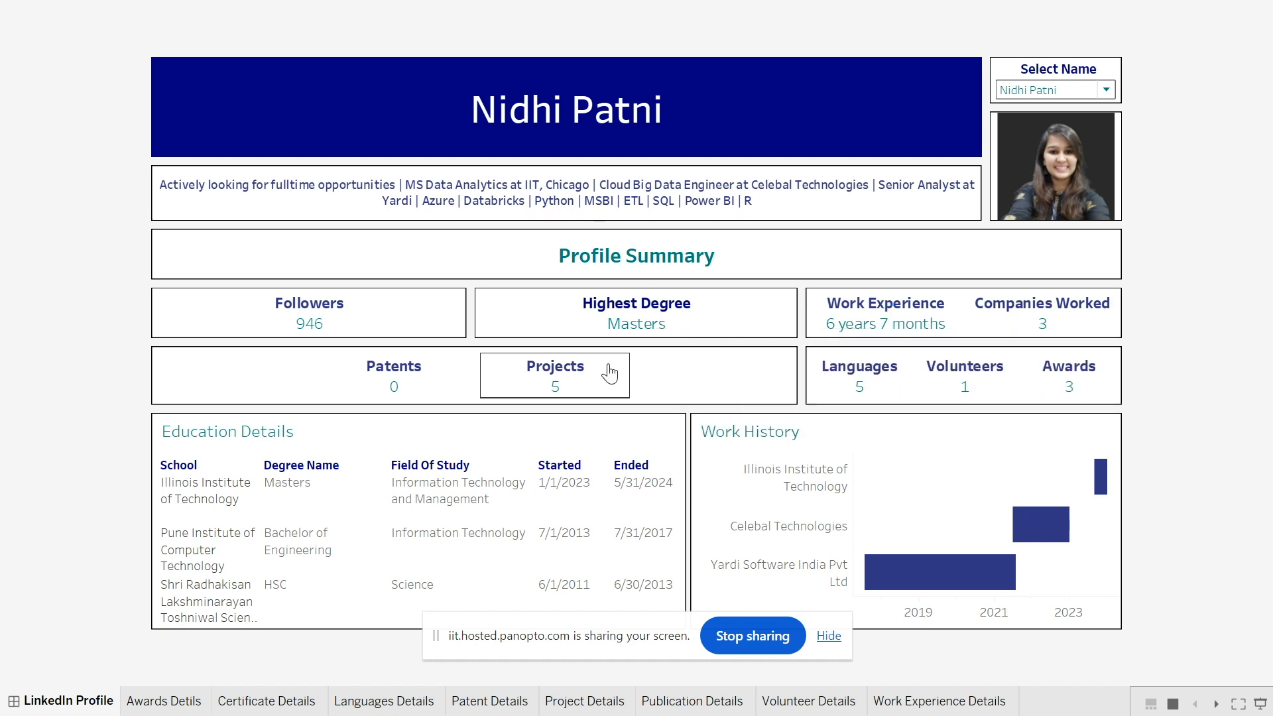
pyautogui.moveTo(570, 378)
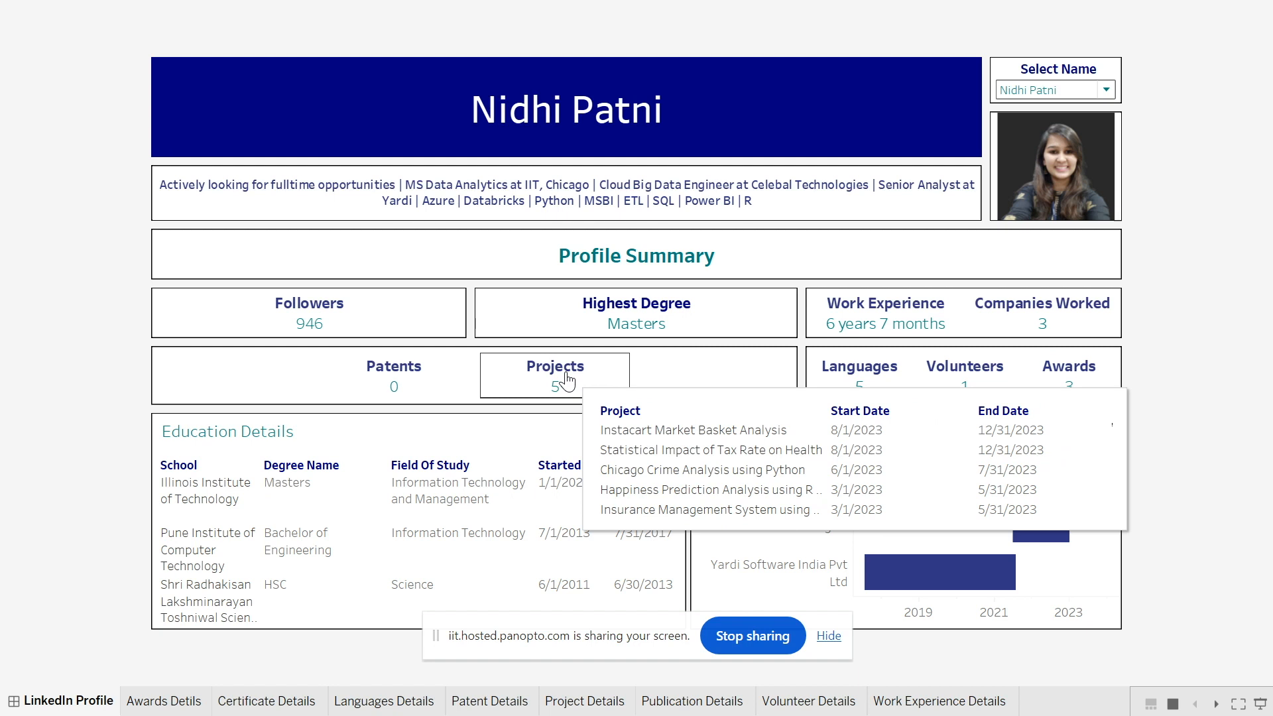
pyautogui.moveTo(859, 373)
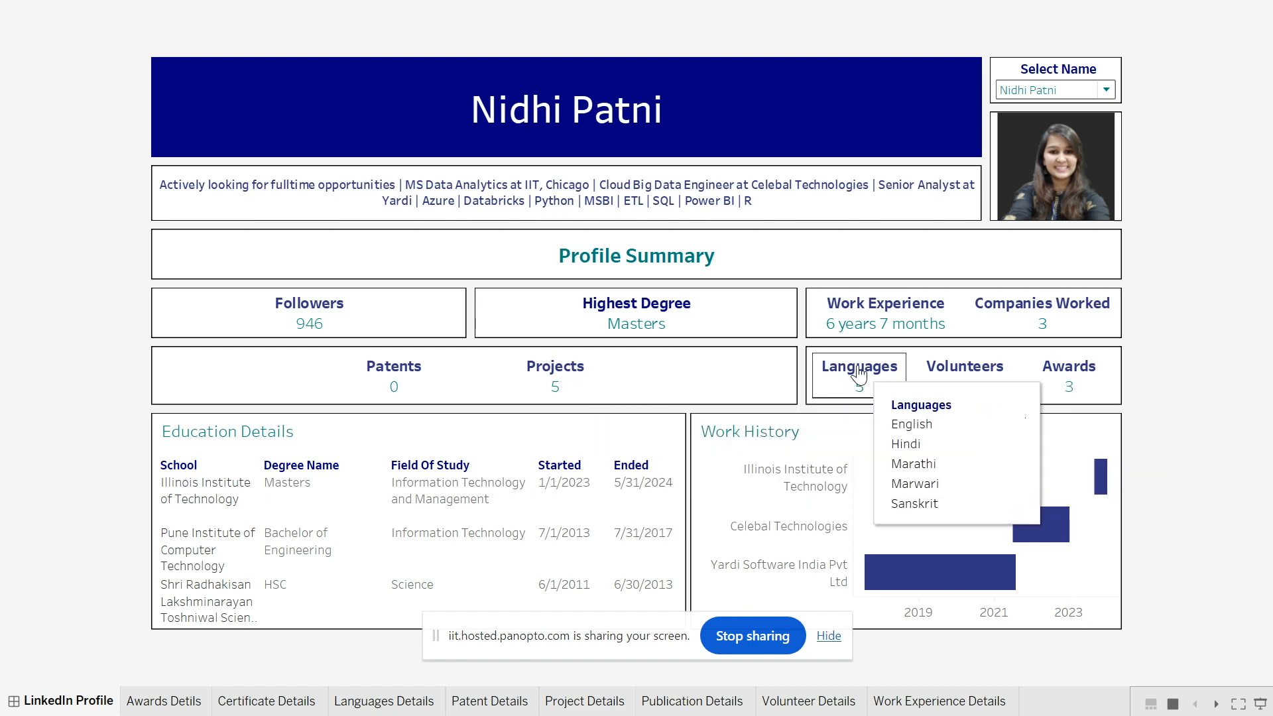
pyautogui.moveTo(948, 381)
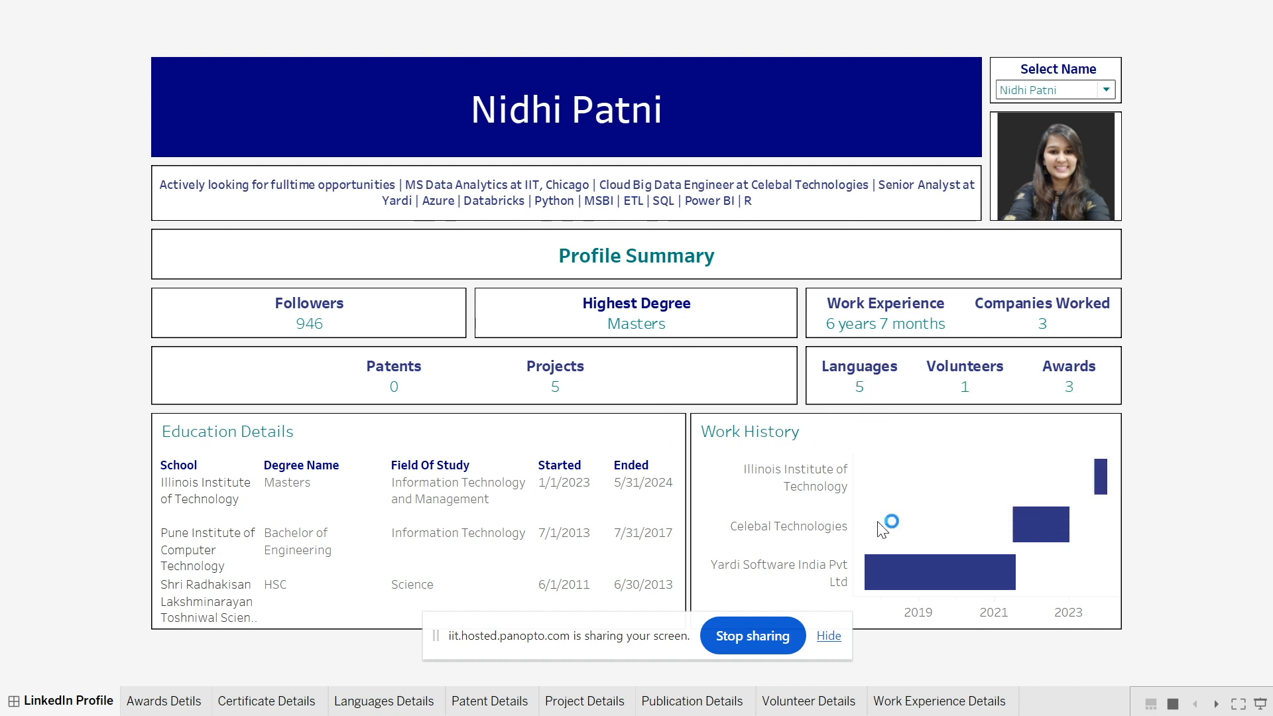
pyautogui.moveTo(904, 578)
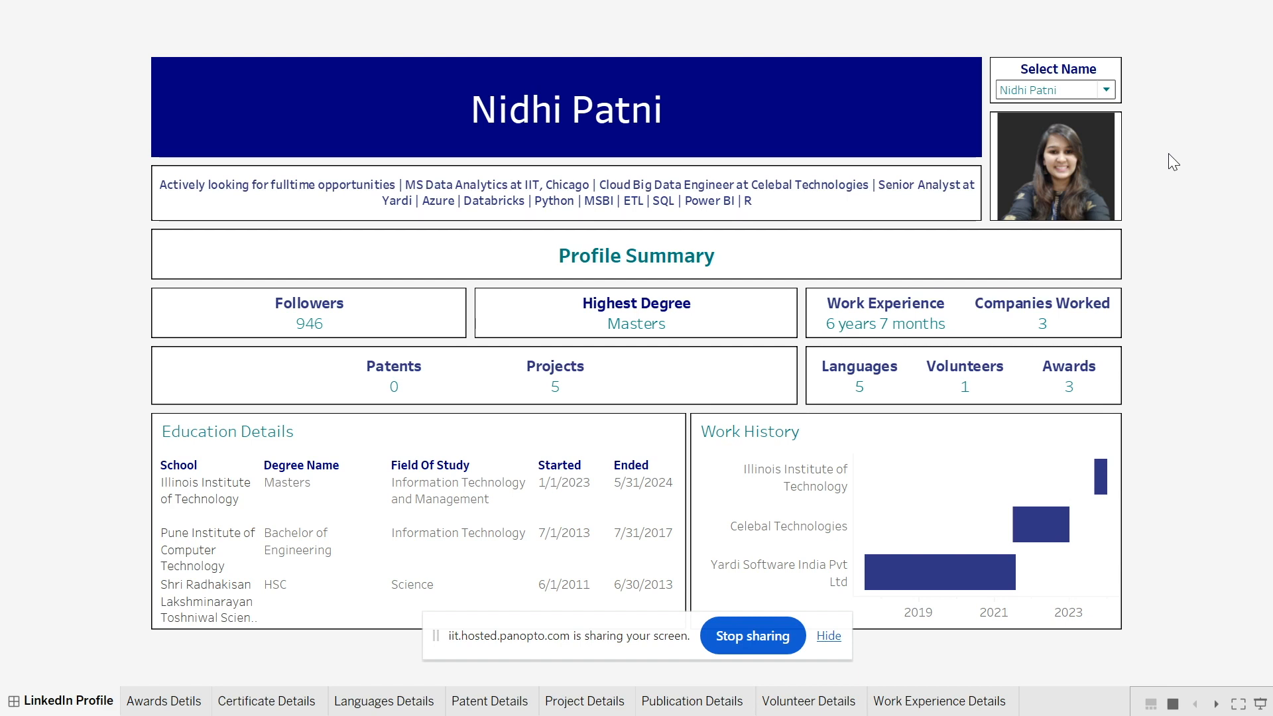
# Filter the dashboard back to the Northwestern University data engineer's profile and exit presentation mode
pyautogui.click(1107, 91)
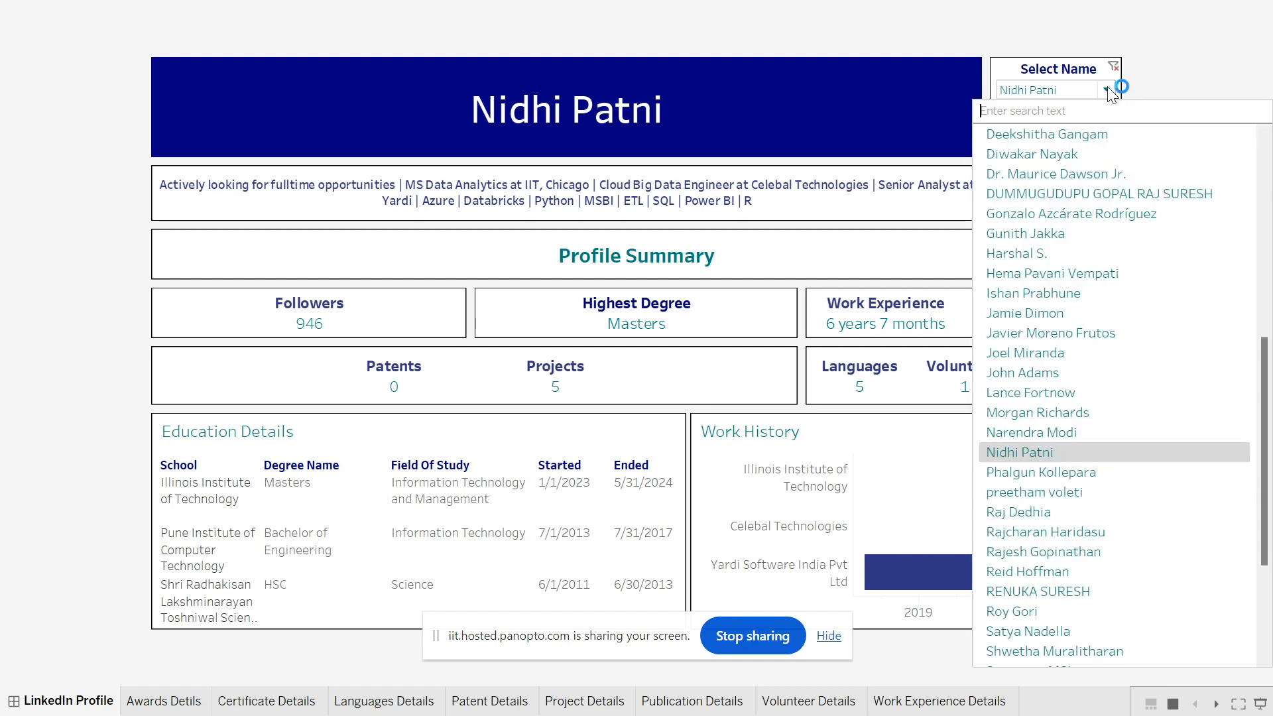
pyautogui.scroll(4, 1092, 256)
pyautogui.scroll(5, 1093, 256)
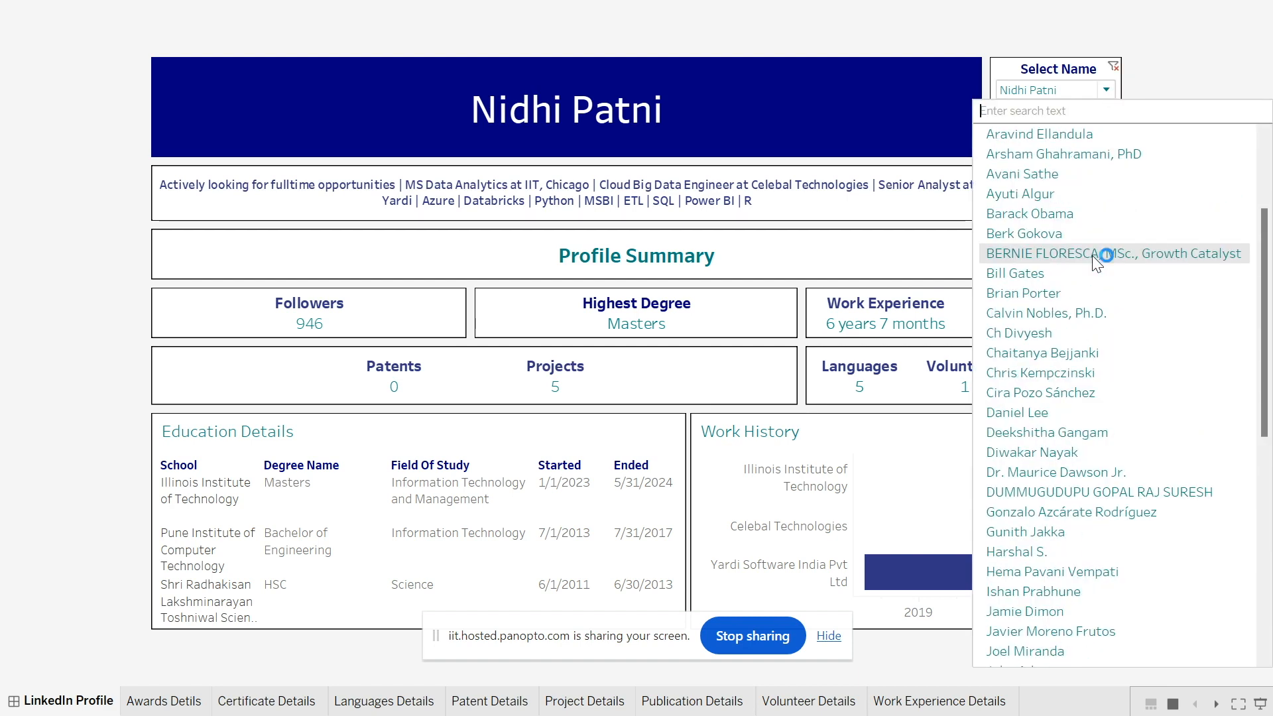
pyautogui.scroll(-3, 1099, 391)
pyautogui.scroll(-1, 1100, 391)
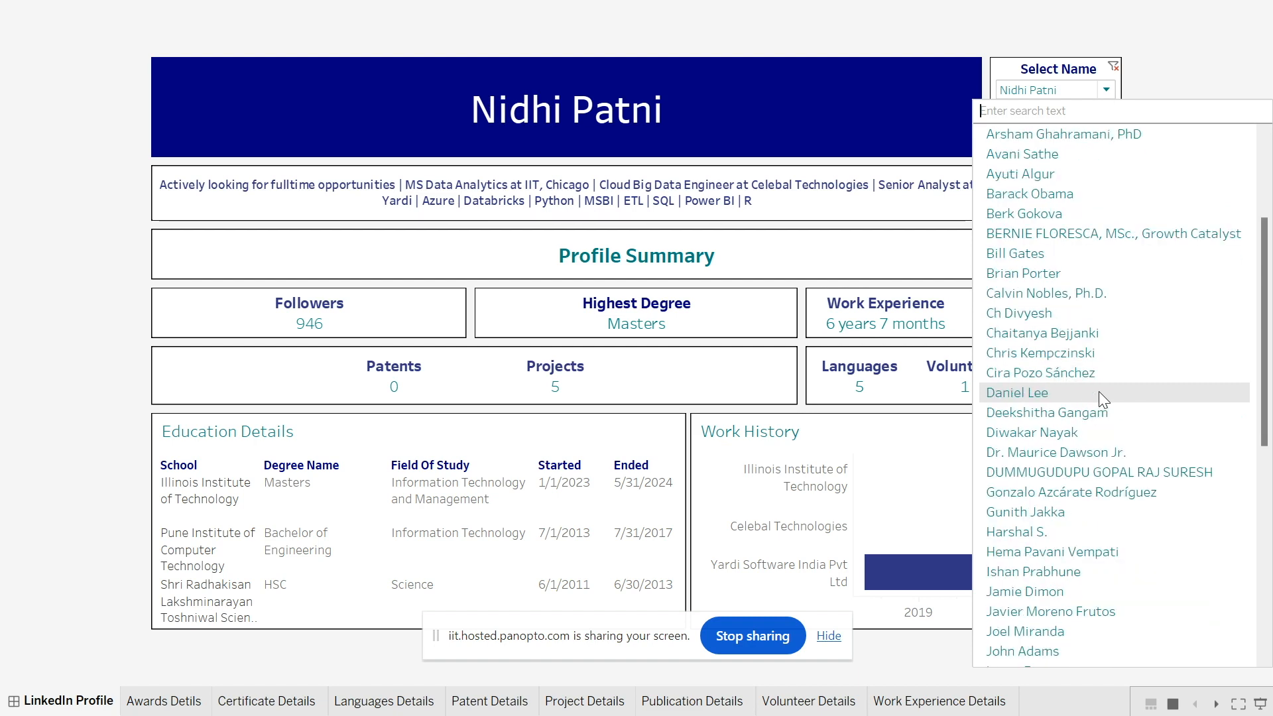
pyautogui.click(1028, 391)
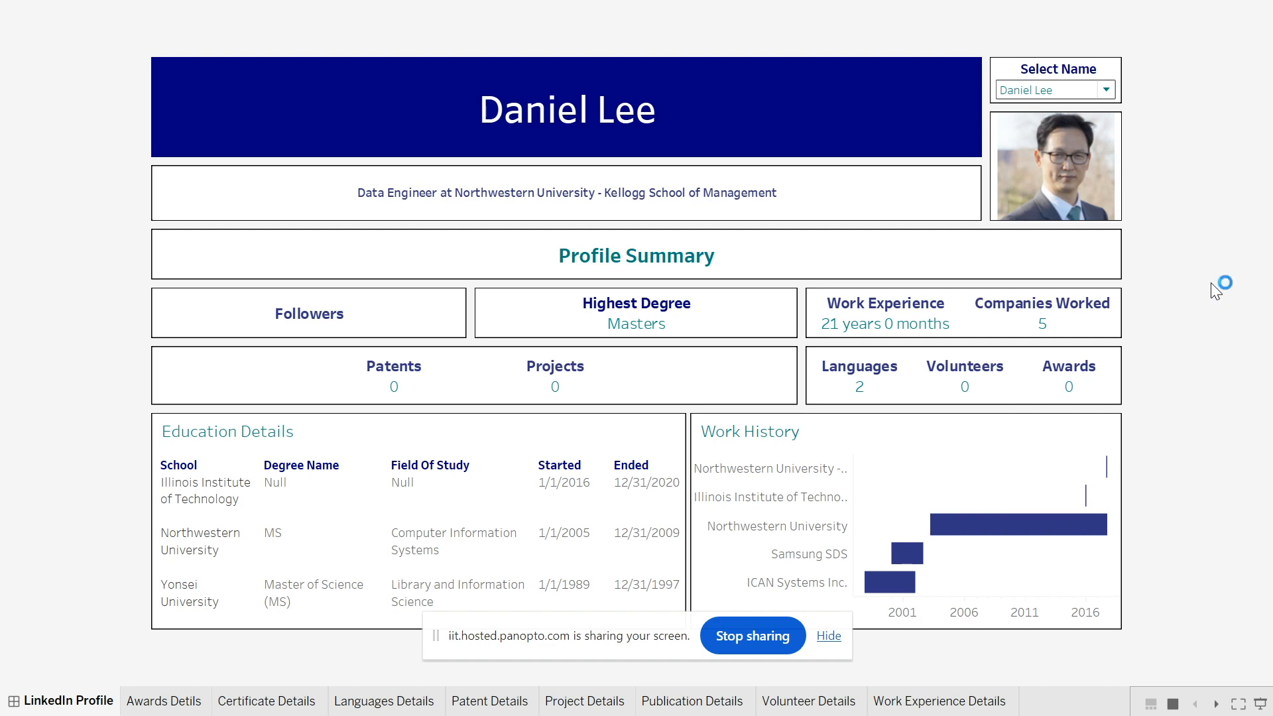
pyautogui.press('Escape')
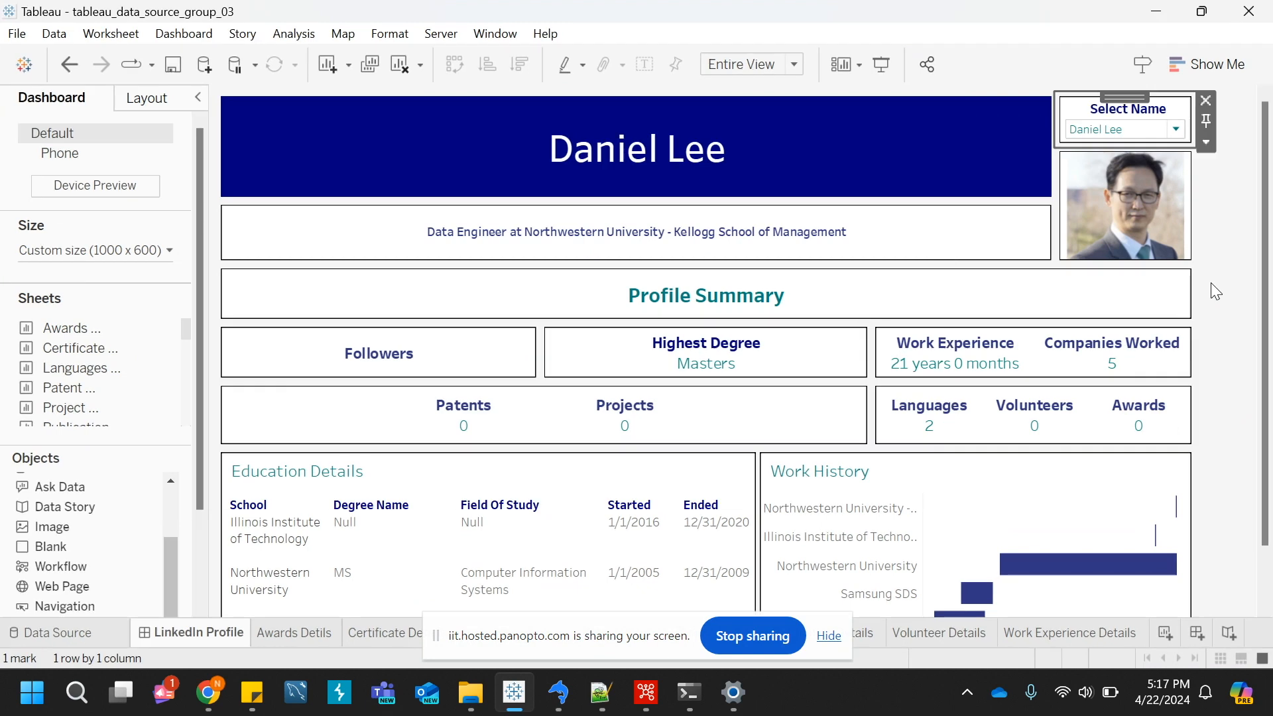